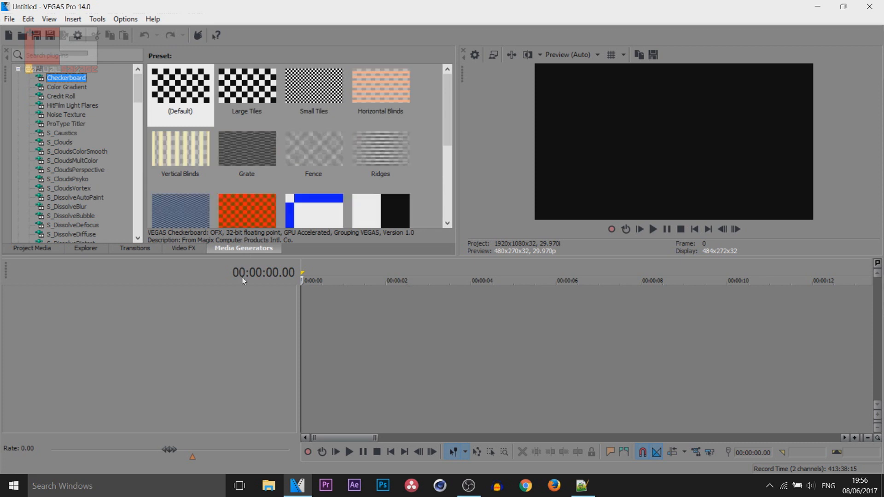
Add a Default Text (Legacy) Text event at the start of the timeline and make it read "CasualSavage".
scroll(110, 161, down, 15)
click(67, 152)
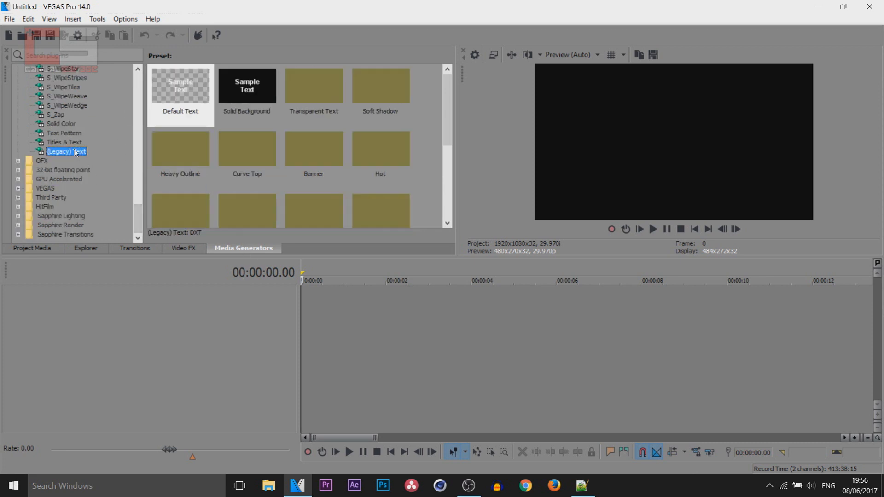
drag(184, 90, 334, 323)
key(ctrl+a)
text(C)
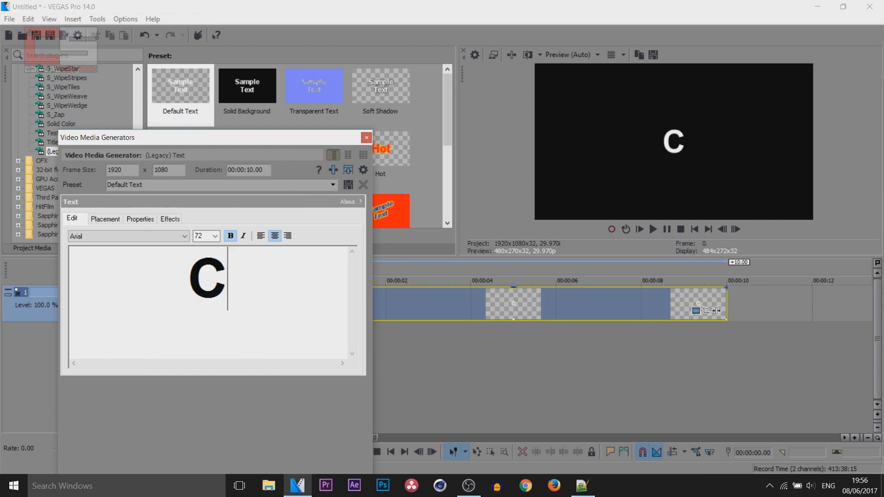
text(asualSavage)
Set the font size of the whole CasualSavage title to 50 and close the text generator.
key(ctrl+a)
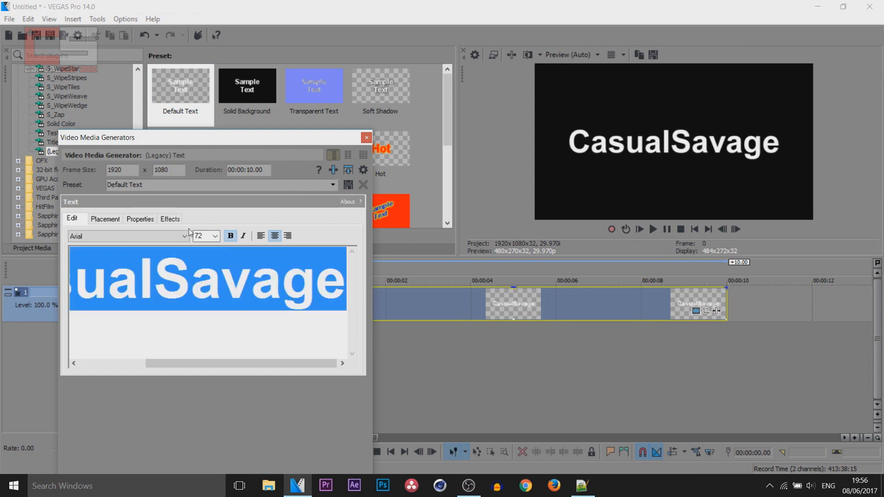
click(148, 236)
scroll(123, 368, down, 4)
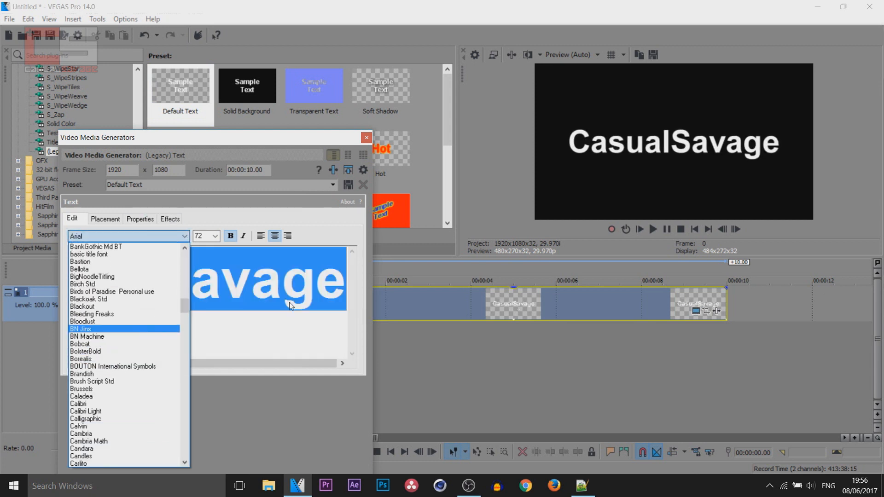
click(287, 297)
double_click(202, 236)
text(50)
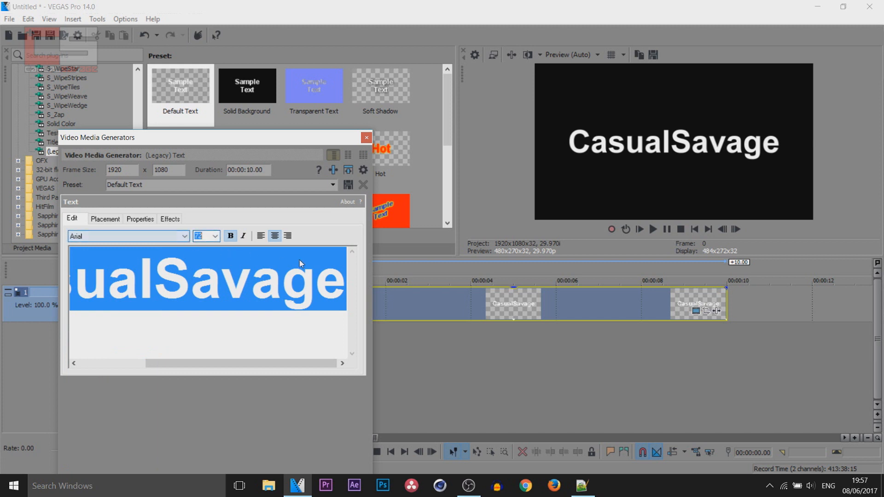
key(Return)
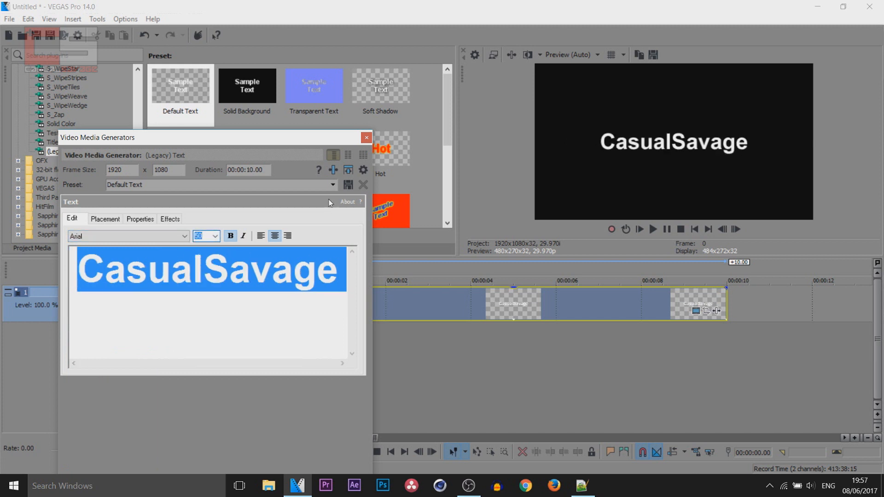
click(366, 137)
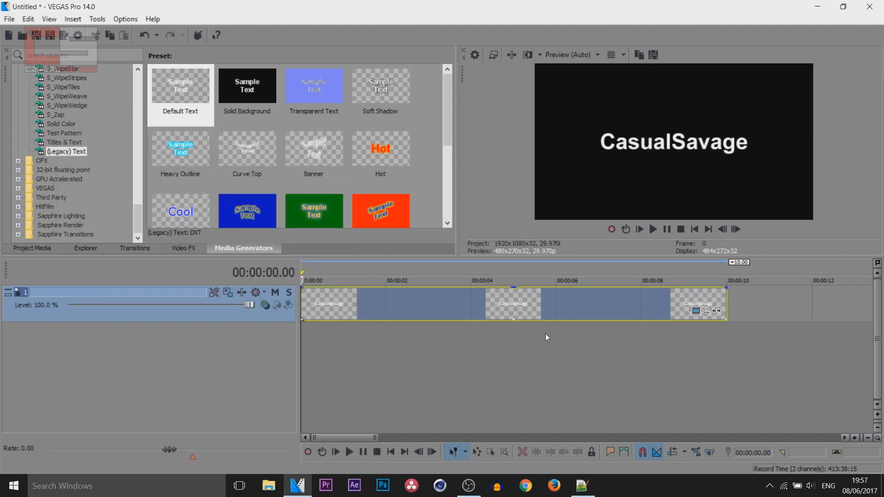
Apply the default Linear Blur effect to the text event and enable animation for its Angle and Amount.
click(180, 251)
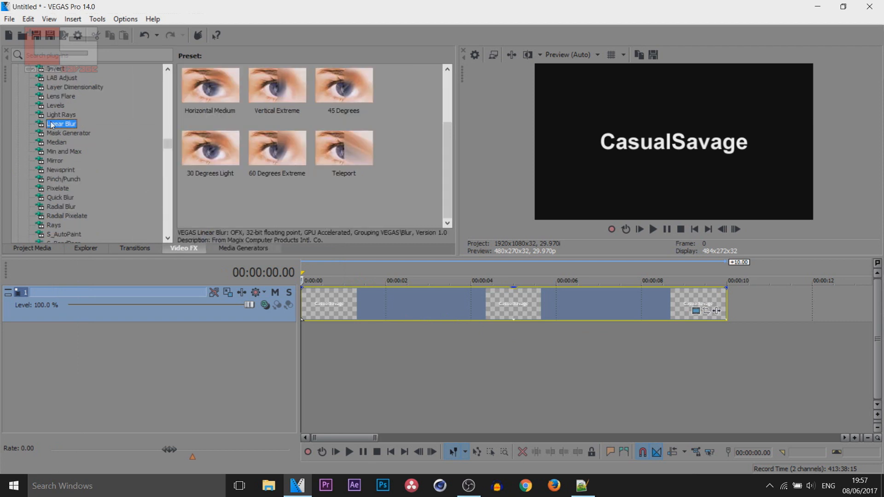
scroll(209, 138, up, 2)
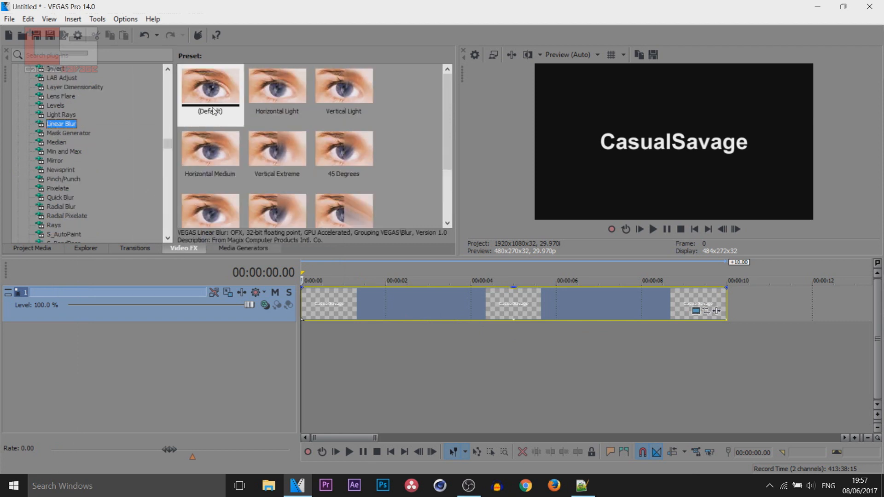
drag(206, 97, 327, 311)
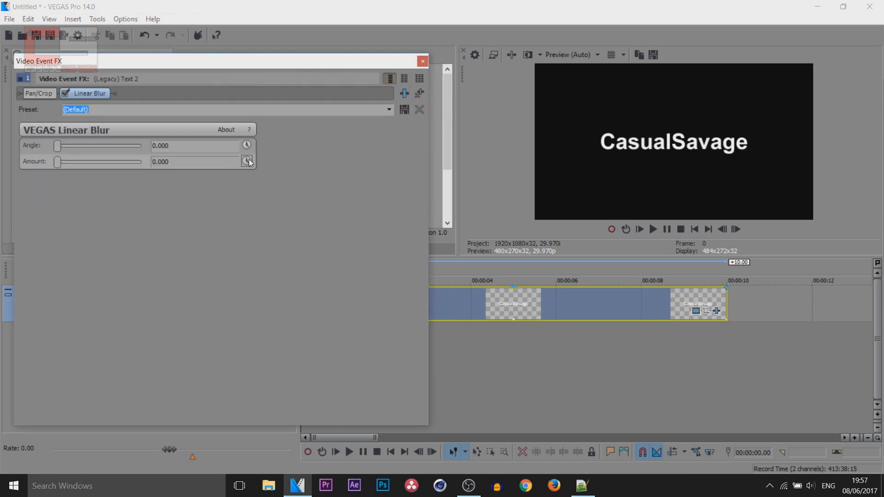
click(247, 145)
click(247, 162)
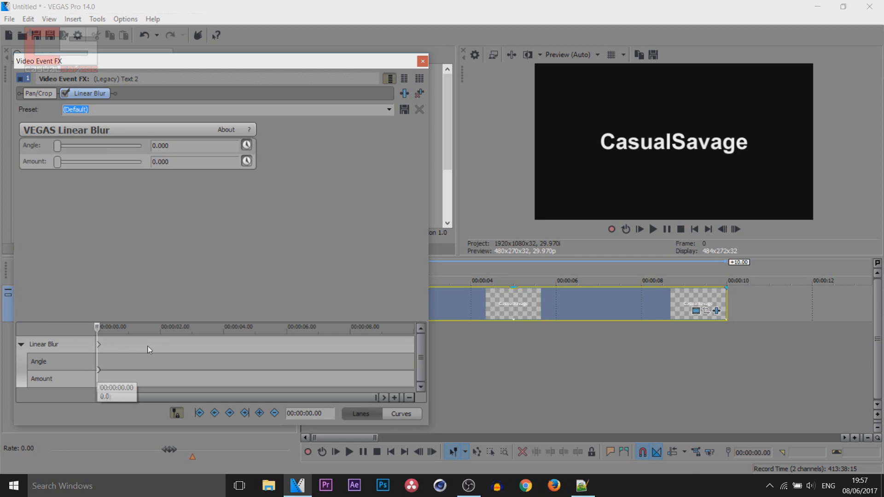
Add Linear Blur keyframes for both Angle and Amount at 00:00:01.00.
scroll(146, 369, up, 2)
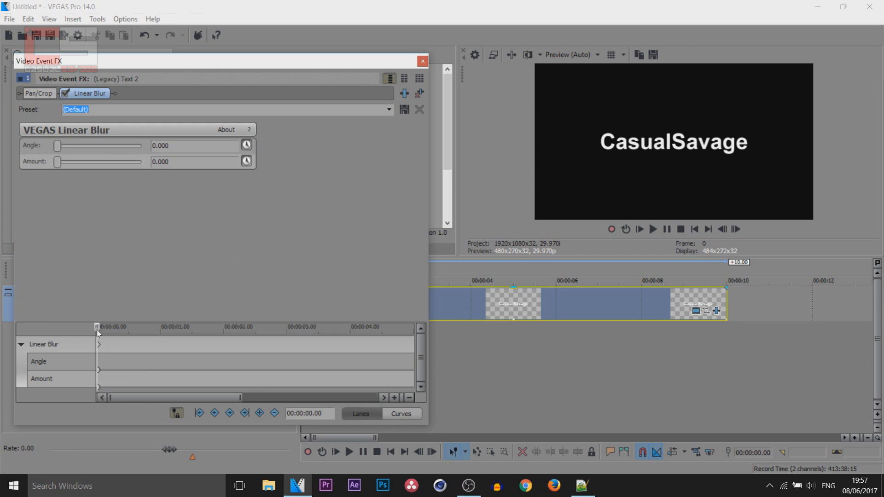
click(97, 341)
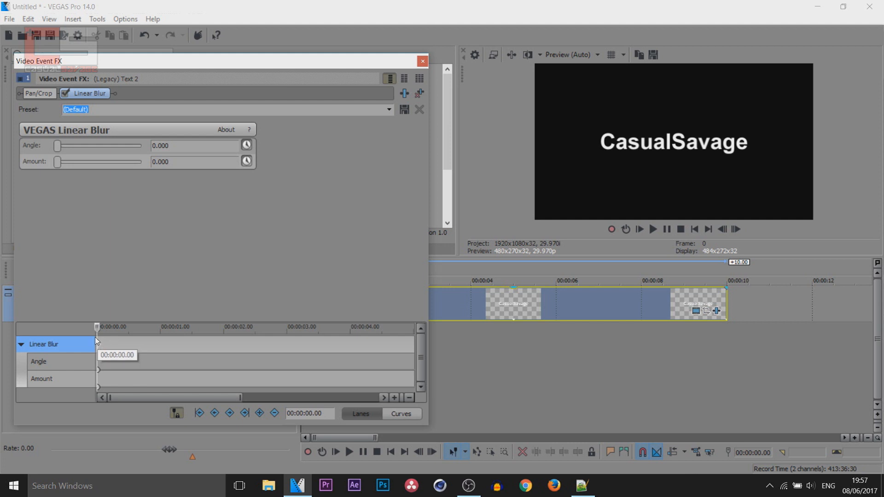
drag(97, 327, 134, 327)
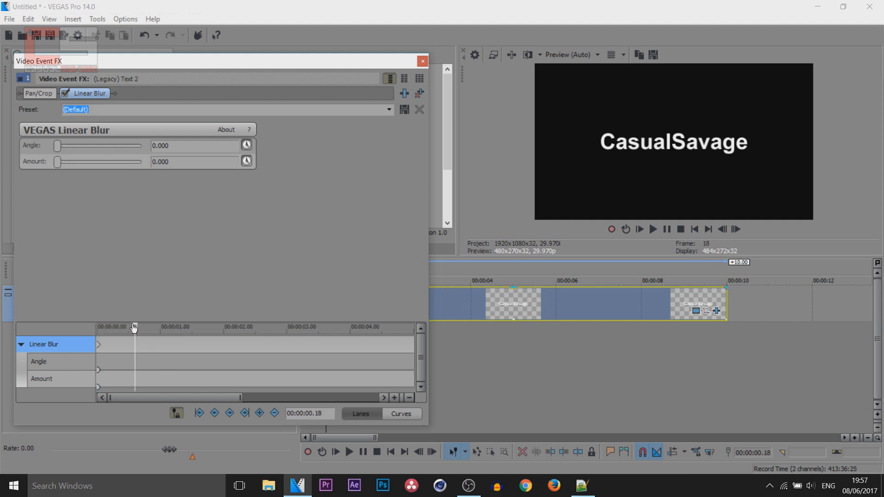
drag(134, 328, 160, 335)
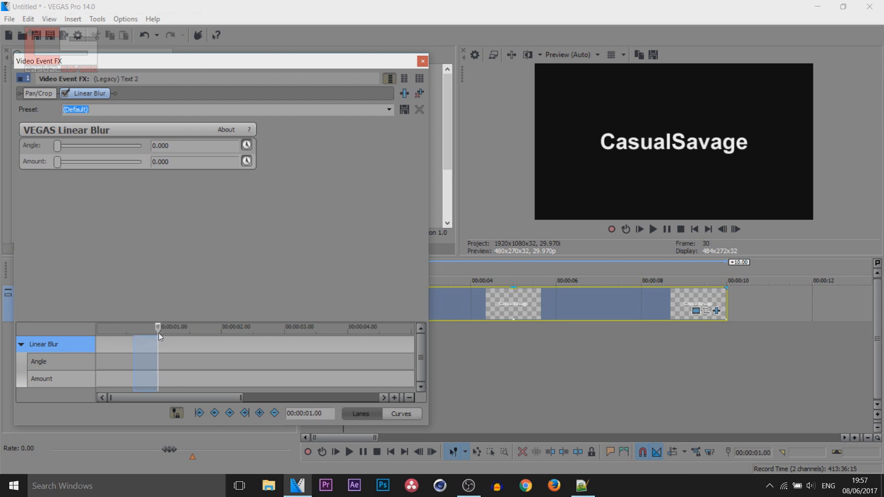
click(161, 351)
scroll(164, 358, up, 1)
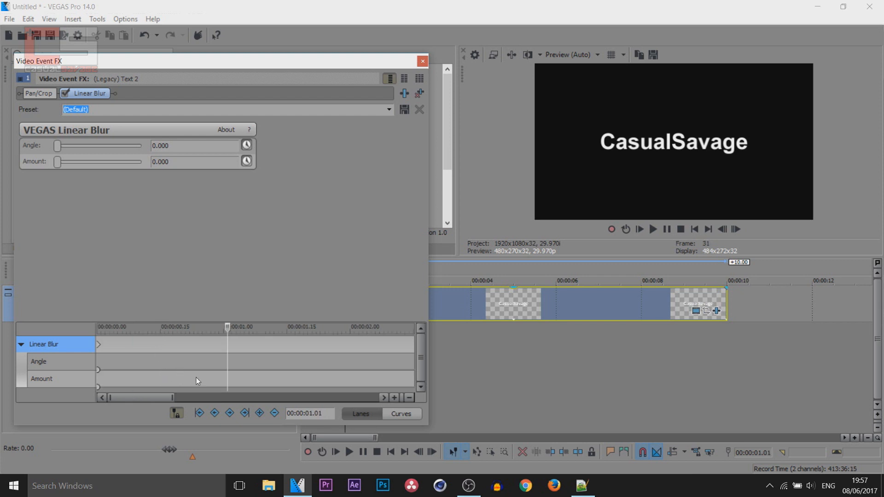
scroll(203, 386, up, 1)
click(246, 363)
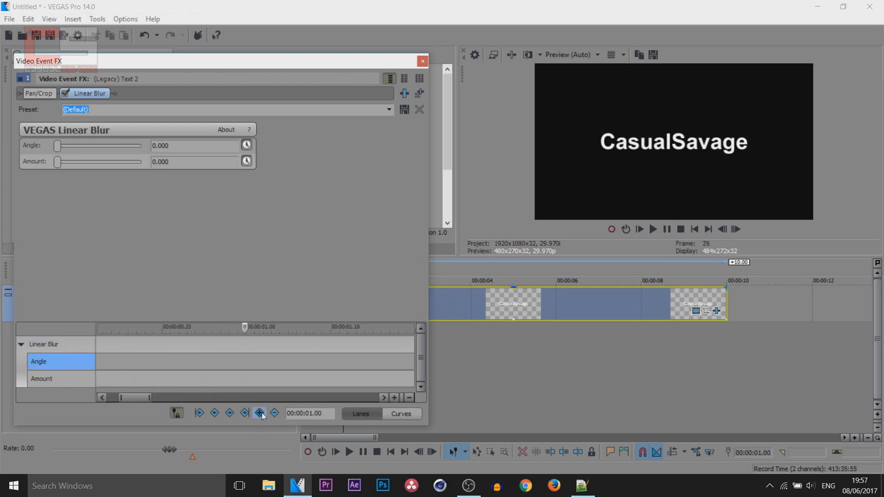
click(260, 413)
click(245, 383)
click(248, 380)
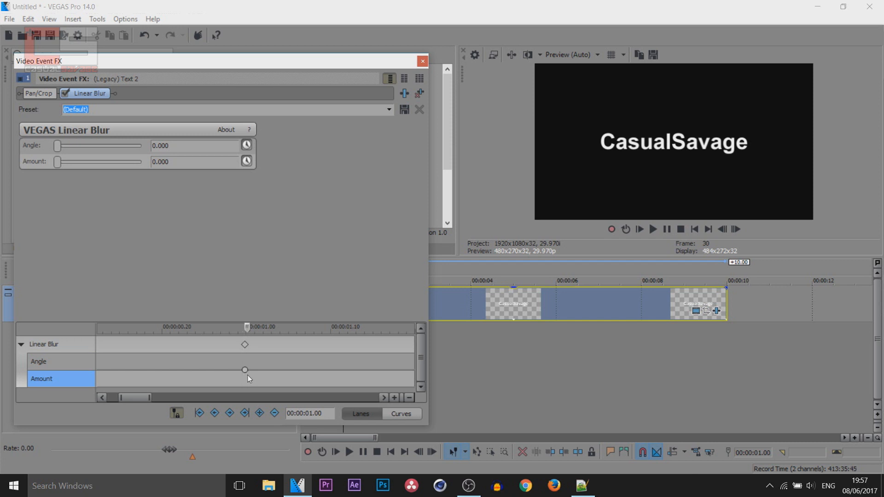
click(244, 344)
click(259, 413)
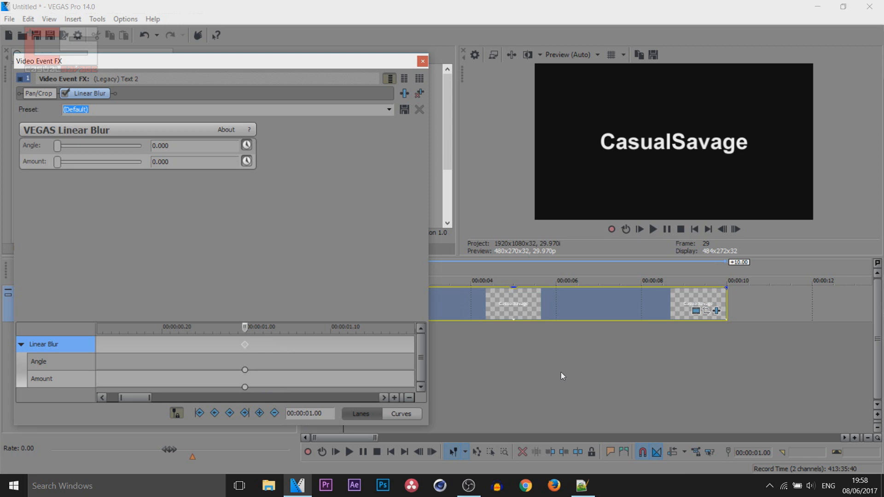
Add two more Linear Blur keyframes at three-frame intervals, at 00:00:01.03 and 00:00:01.06.
key(Right)
key(Right)
key(Right)
click(259, 414)
key(Right)
key(Right)
key(Right)
click(259, 413)
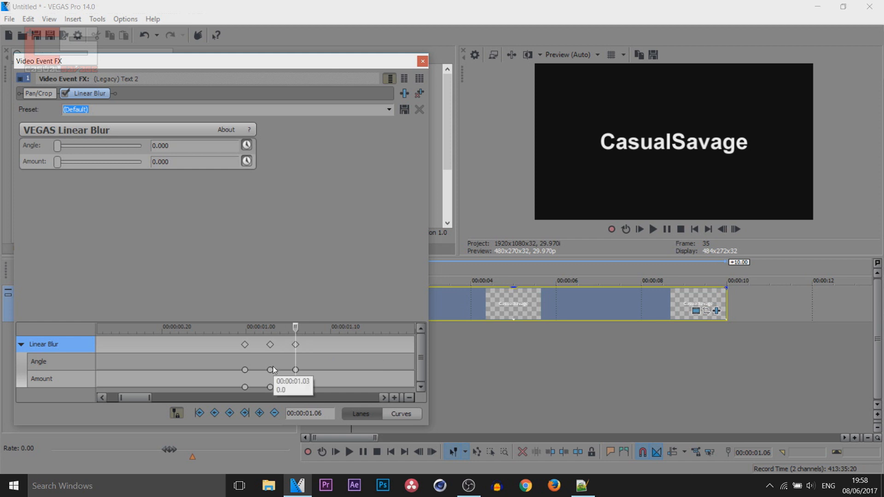
At the middle keyframe, 00:00:01.03, set the blur's Angle to 0.180 and Amount to 0.150.
click(246, 345)
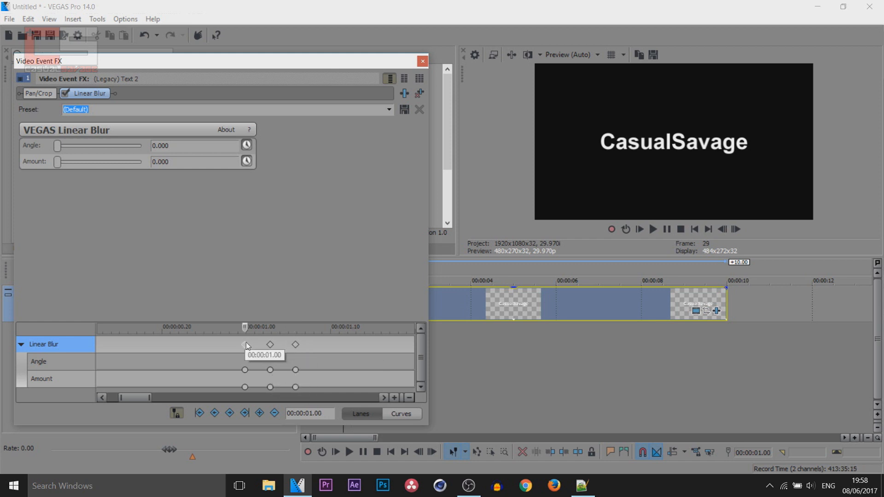
click(271, 346)
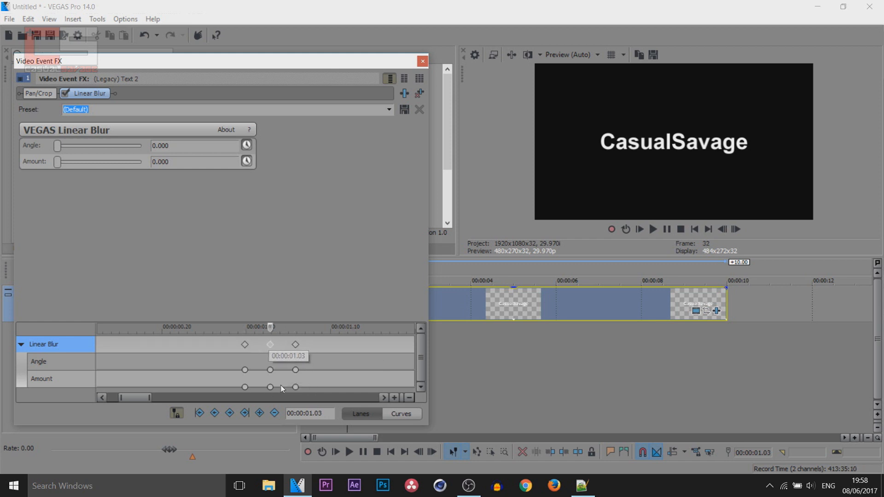
click(34, 146)
text(0.180)
key(Return)
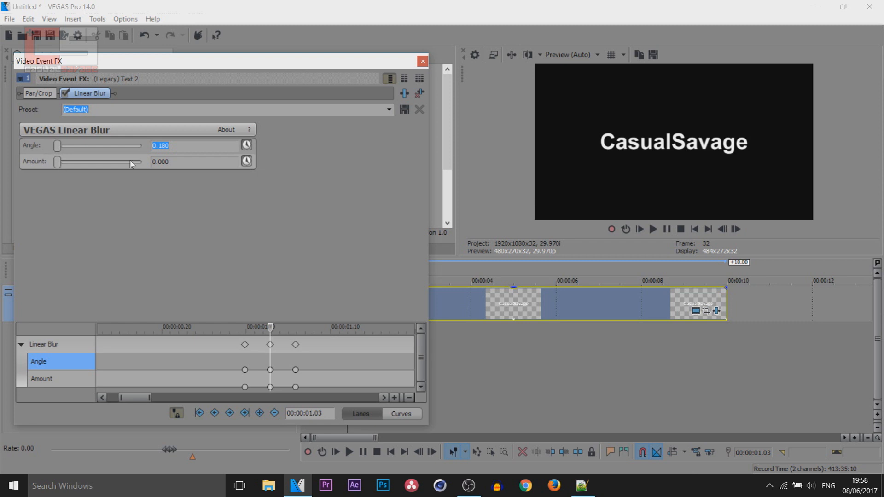
drag(57, 165, 70, 164)
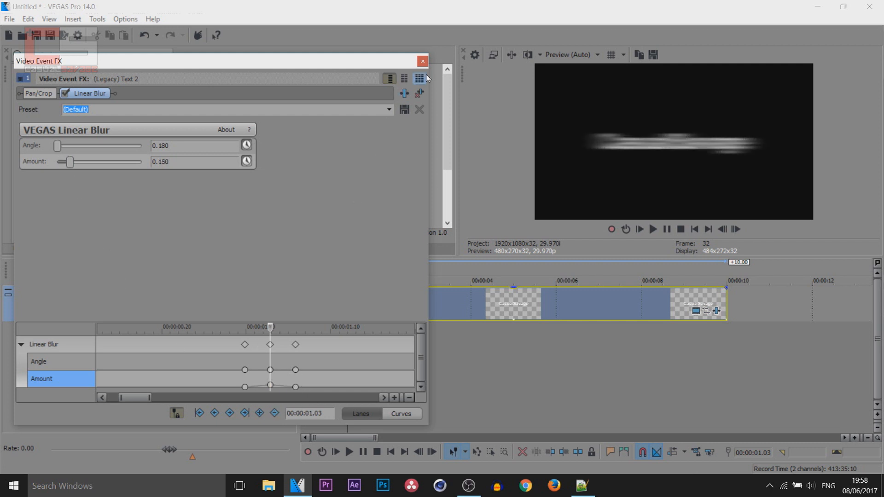
Close the effect settings and play the text event from the start to check the blur animation.
click(423, 62)
click(304, 309)
key(space)
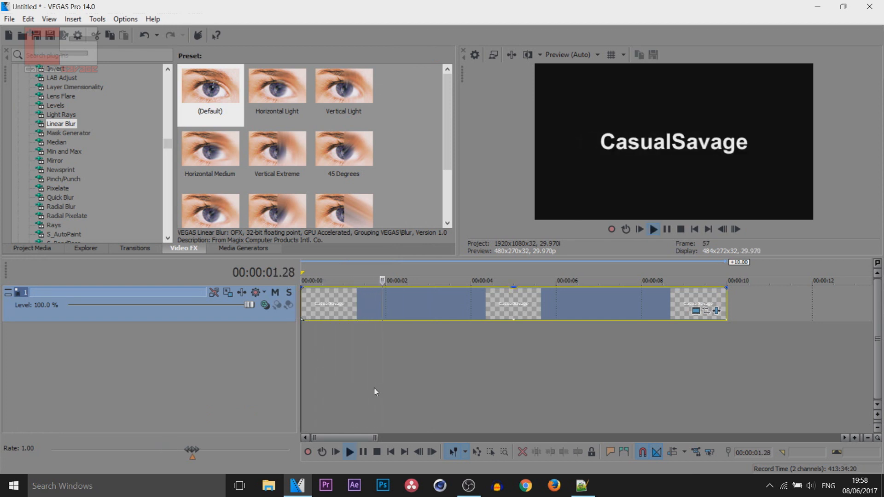
key(space)
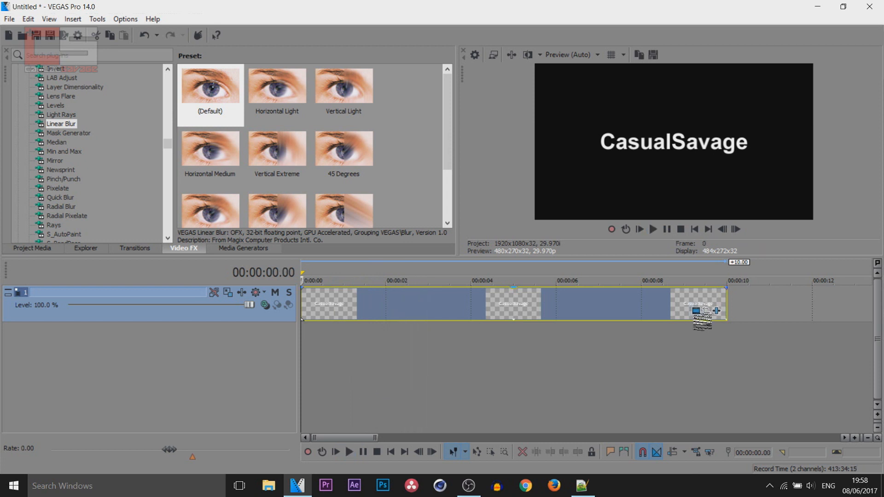
Move the group of three Linear Blur keyframes to the start of the text event and close the effect settings.
click(717, 311)
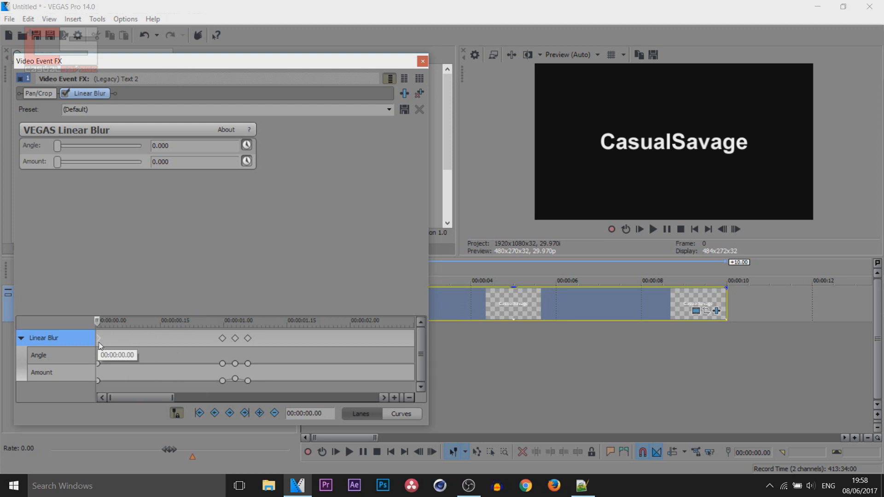
drag(174, 390, 67, 333)
scroll(214, 341, up, 2)
drag(222, 339, 79, 331)
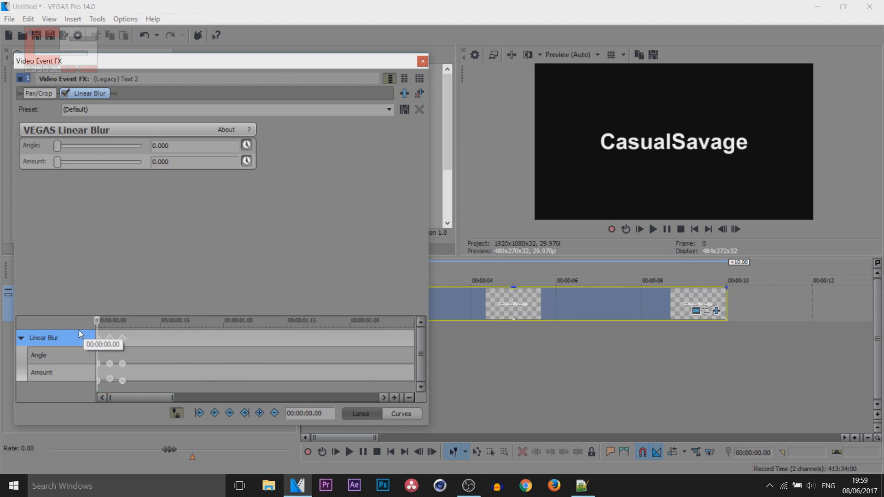
click(422, 61)
Preview the text event with the blur keyframes at its beginning.
key(space)
key(space)
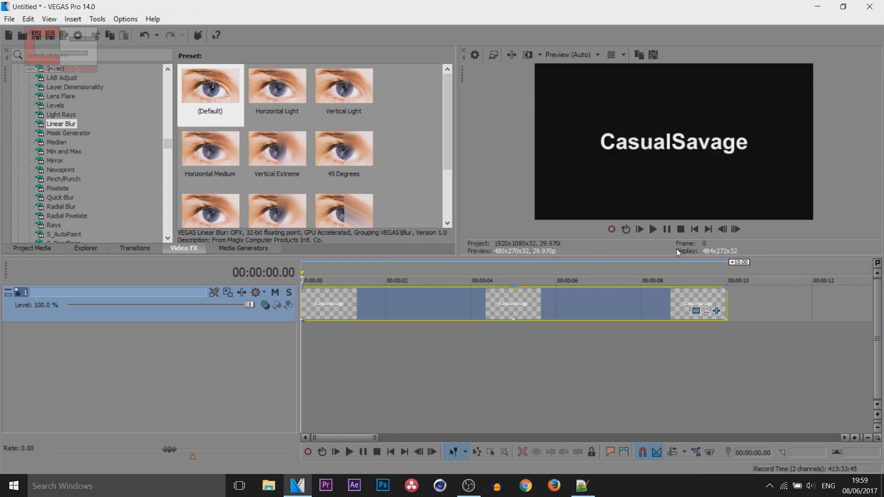
key(space)
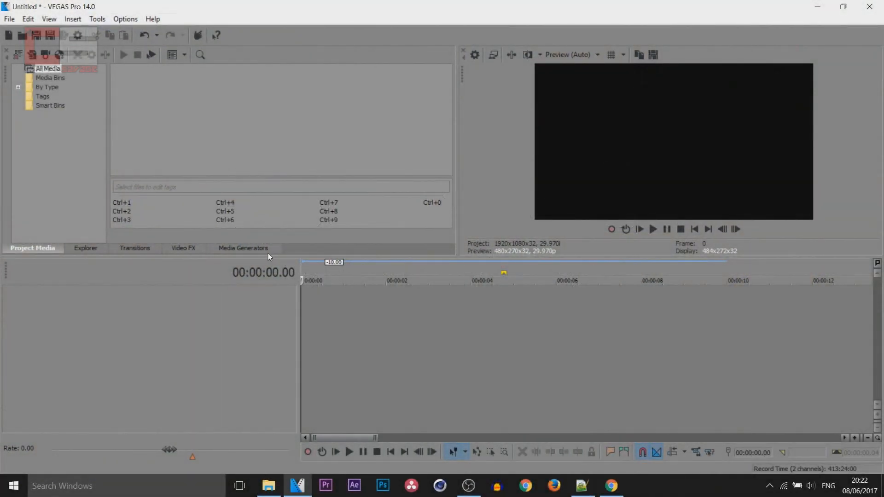
Add a new Default Text (Legacy) Text event at the timeline start and replace its sample text with "Casual".
click(269, 257)
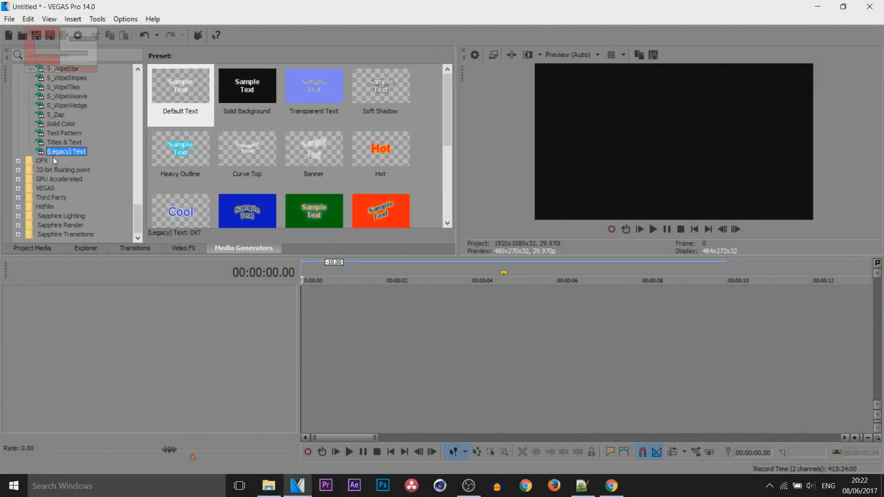
drag(182, 96, 307, 305)
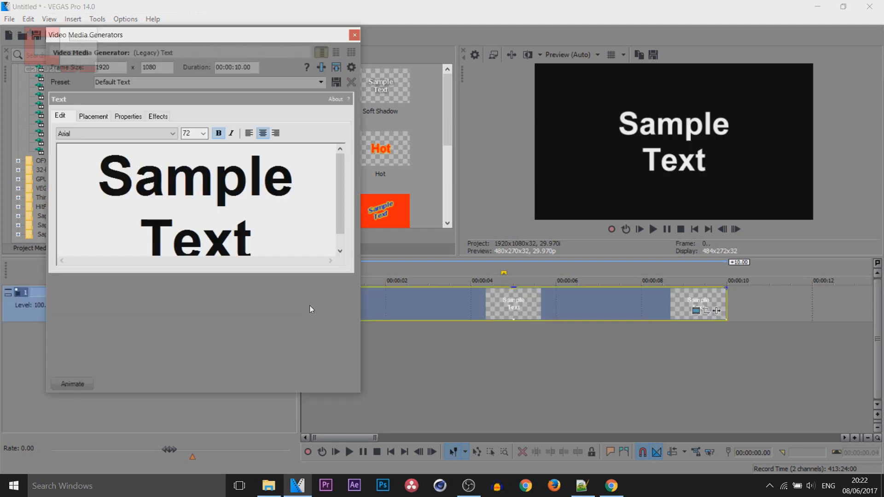
drag(271, 236, 1, 1)
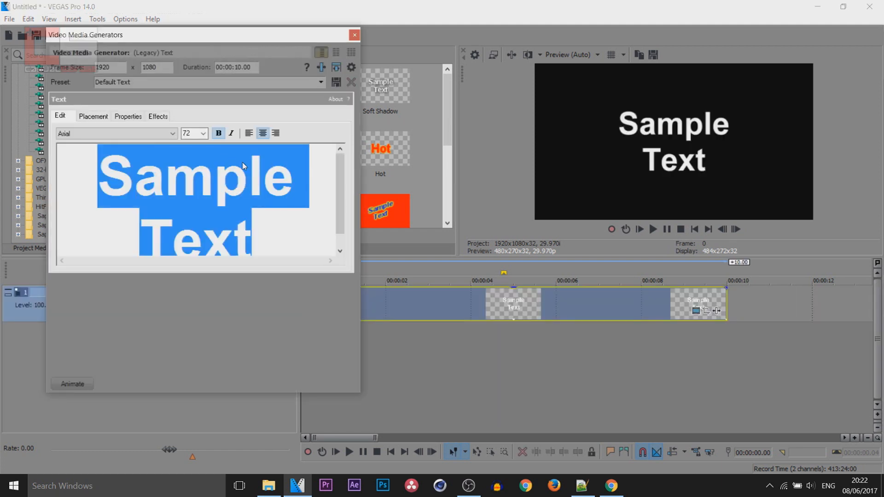
key(Delete)
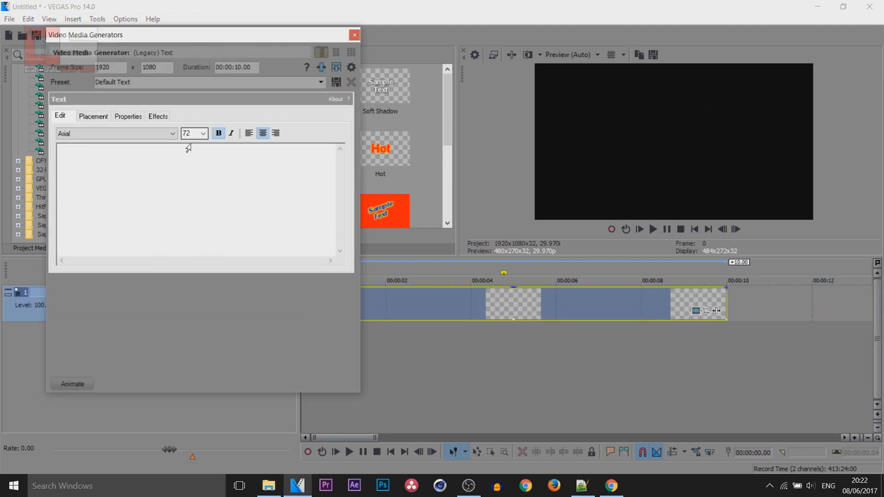
text(Casual)
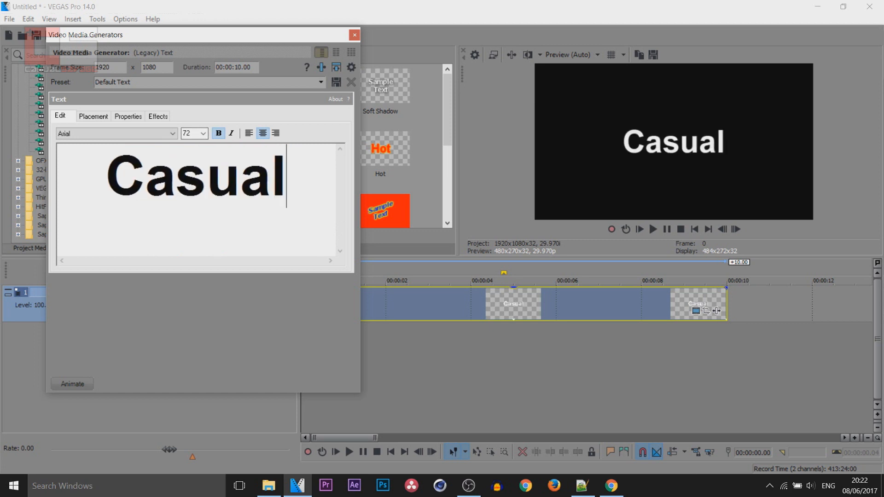
Set the font size of the "Casual" text to 45.
double_click(201, 180)
click(193, 134)
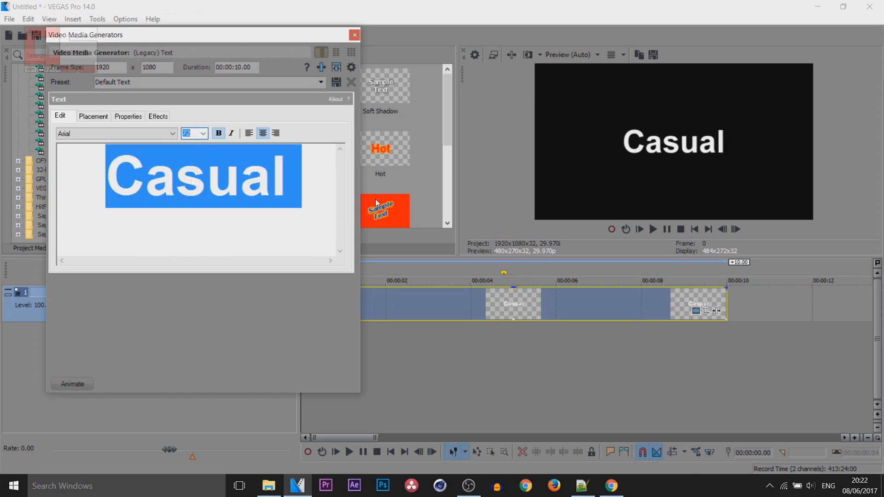
text(45)
key(Return)
click(132, 135)
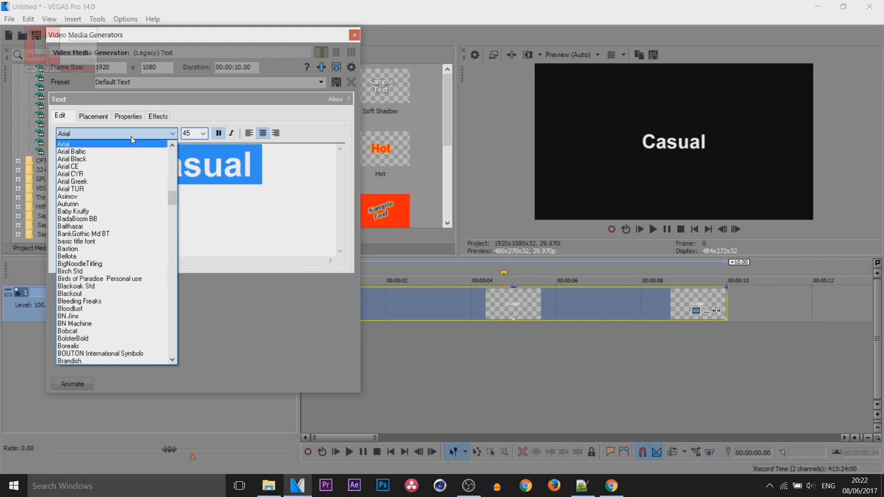
click(201, 200)
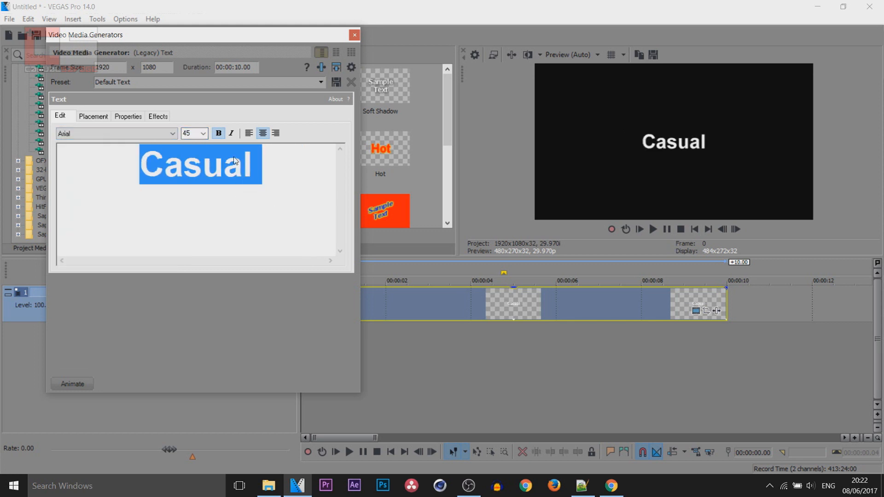
click(135, 119)
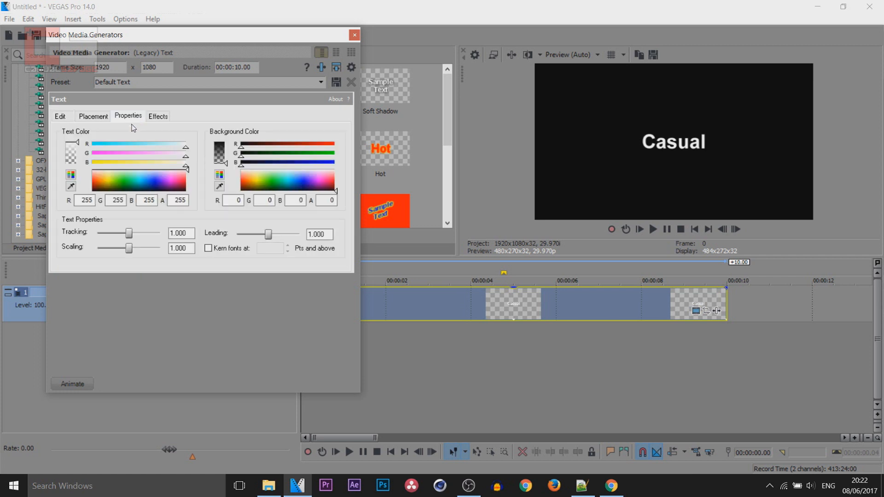
click(159, 118)
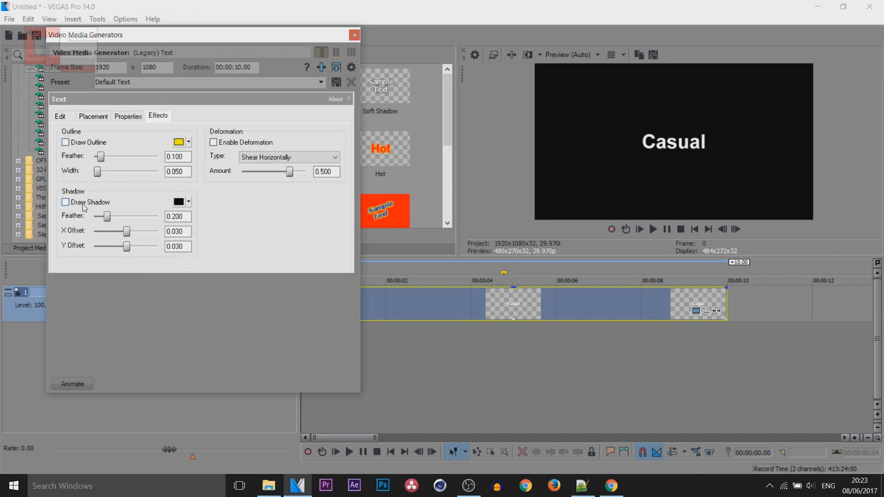
click(61, 117)
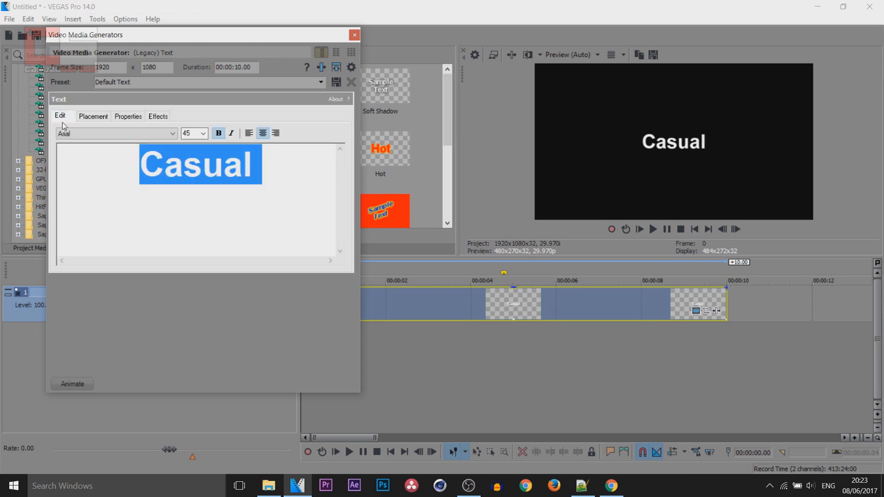
Replace the "Casual" text with a single vertical bar "|" as a typing cursor.
click(269, 178)
double_click(235, 183)
key(BackSpace)
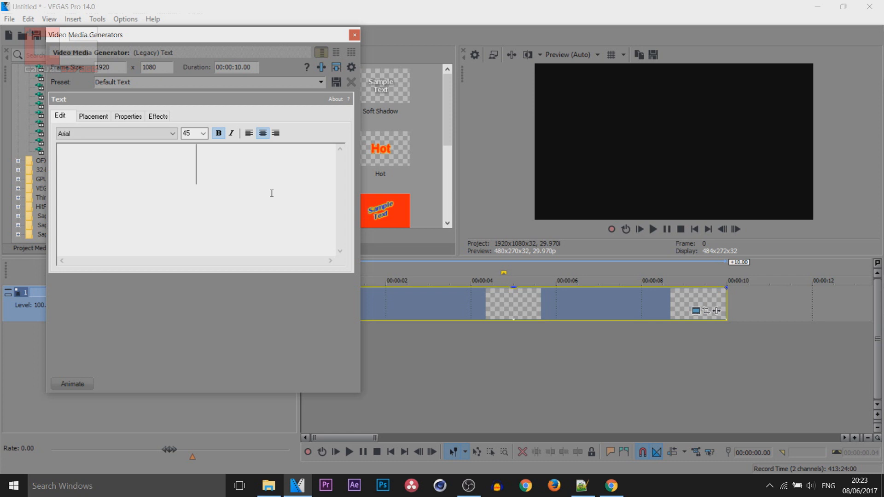
text(|)
drag(219, 193, 162, 194)
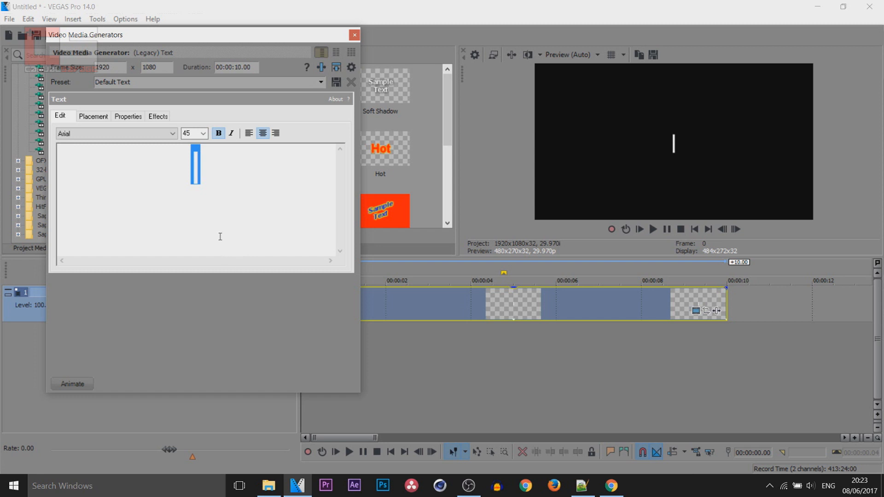
click(178, 242)
Turn on animation for the text and create a keyframe with empty text at 00:00:00.10.
click(72, 384)
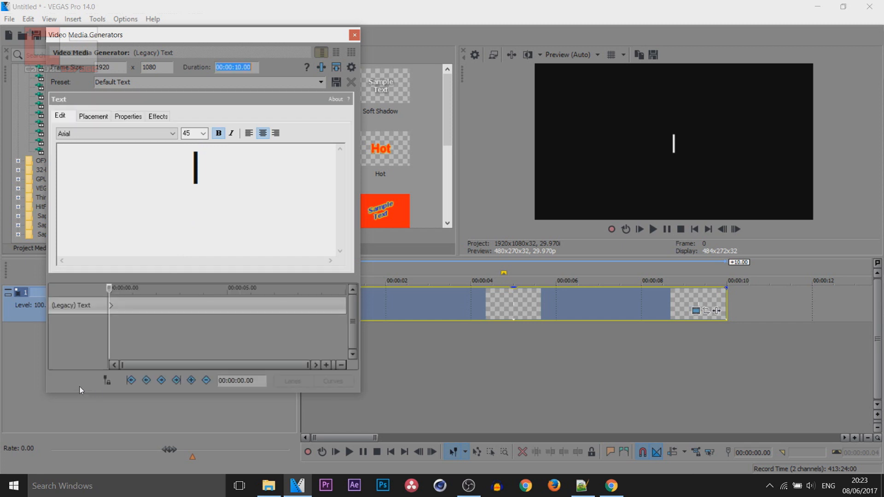
scroll(128, 330, up, 1)
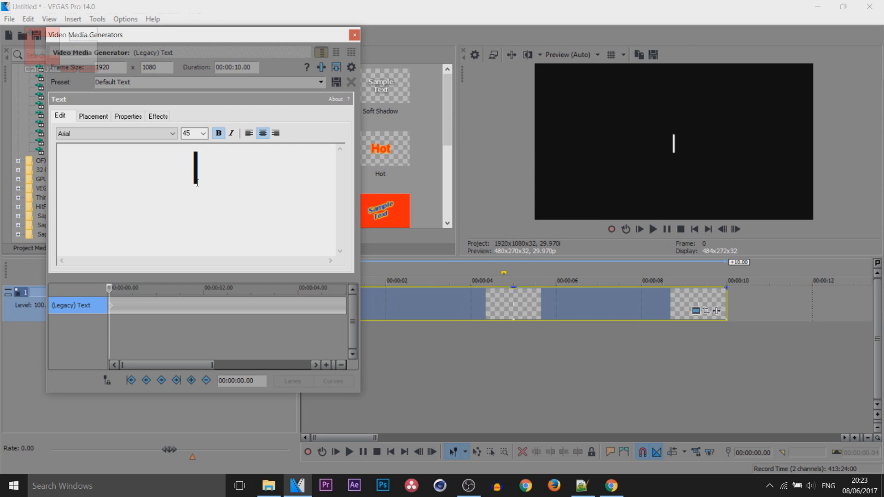
key(Right)
key(Right)
key(Right)
key(Right)
key(Right)
key(Right)
key(Right)
key(Right)
key(Right)
drag(234, 160, 2, 160)
key(BackSpace)
click(126, 307)
click(125, 307)
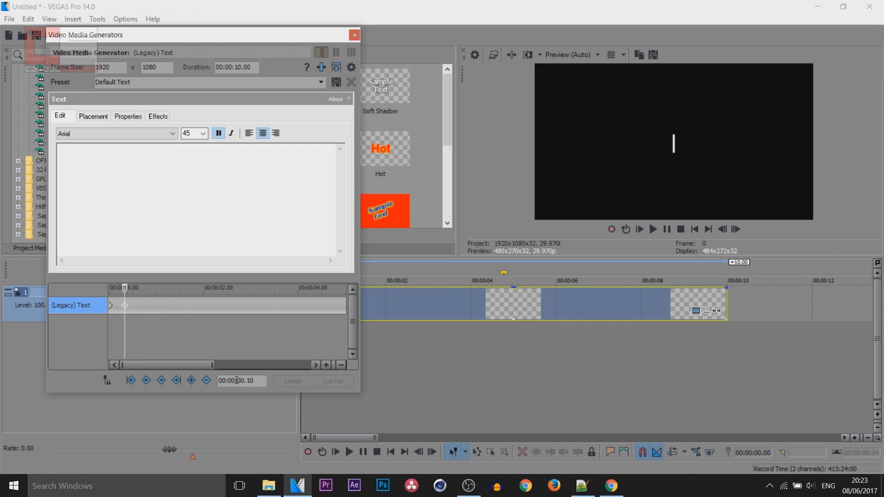
Add a text keyframe at 00:00:00.20 that contains the vertical bar "|".
key(Right)
key(Right)
key(Right)
key(Right)
key(Right)
key(Right)
key(Right)
key(Right)
key(Right)
key(Right)
click(254, 203)
text(I)
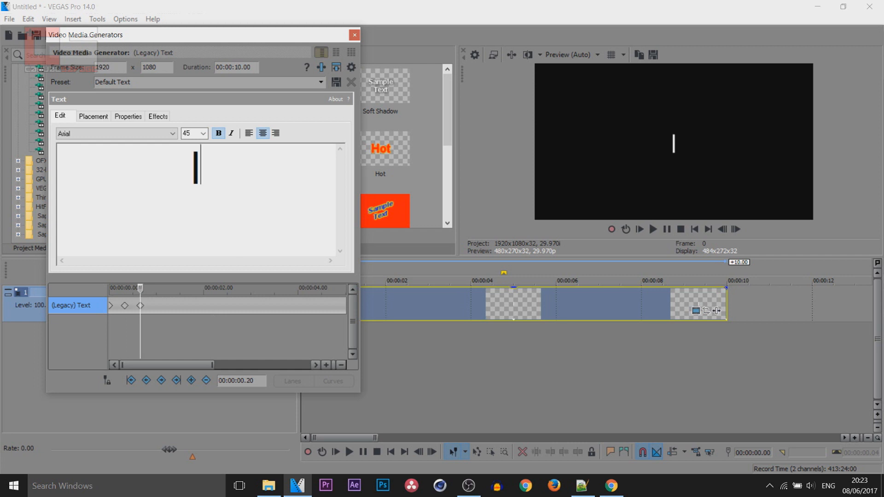
click(141, 305)
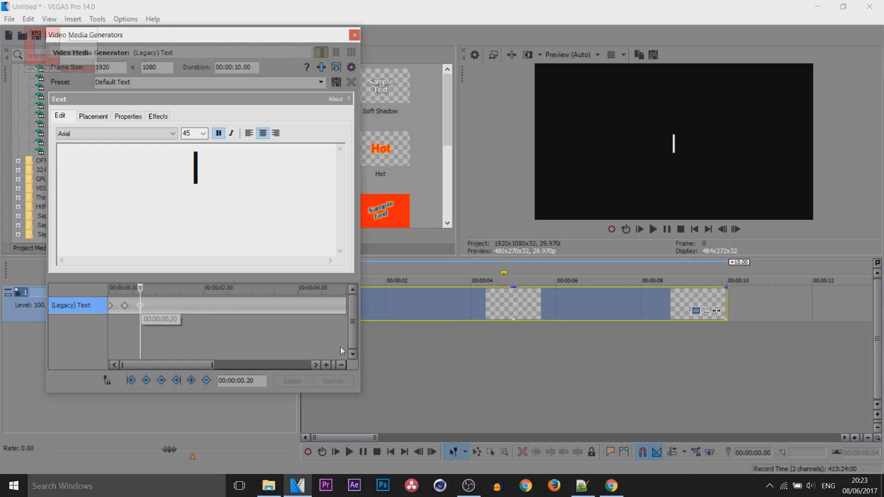
Add a text keyframe at 00:00:01.00 with the vertical bar removed.
key(Right)
key(Right)
key(Right)
key(Right)
key(Right)
key(Right)
key(Right)
key(Right)
key(Right)
key(Right)
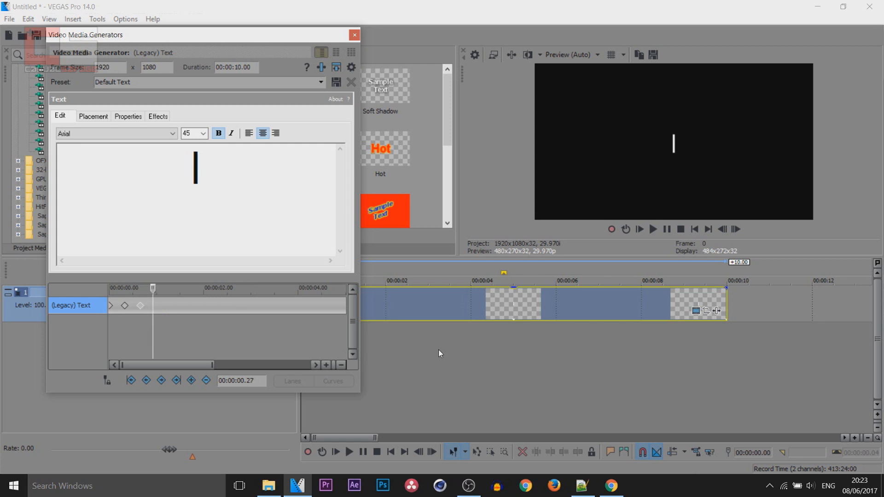
drag(181, 198, 134, 171)
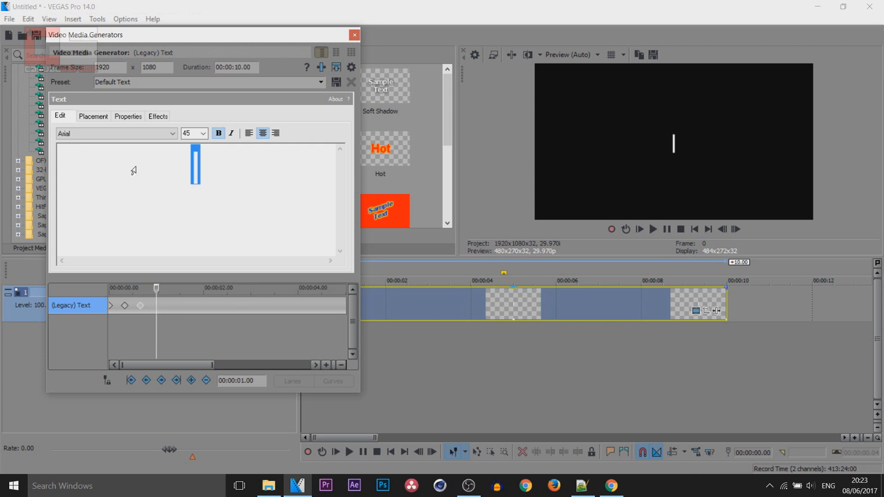
click(134, 171)
Copy the cursor-blink keyframes and paste them starting at 00:00:01.10.
click(110, 307)
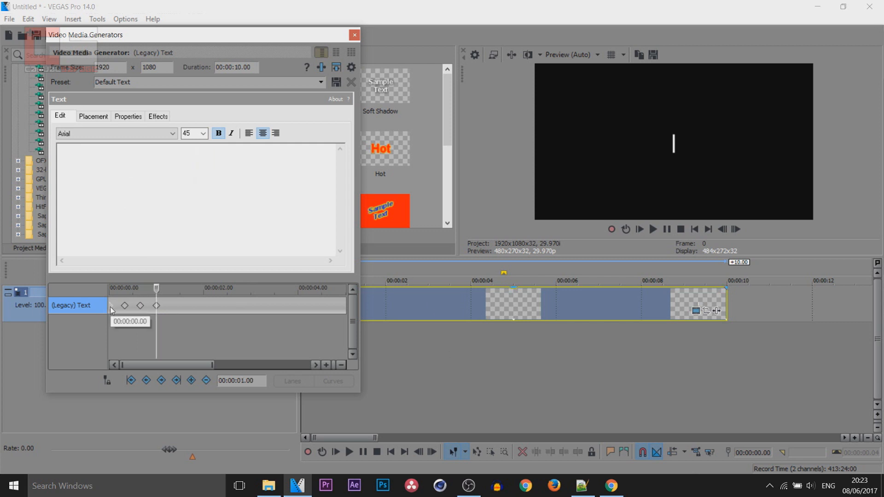
click(157, 310)
key(Right)
key(Right)
key(Right)
key(Right)
key(Right)
key(Right)
key(Right)
key(Right)
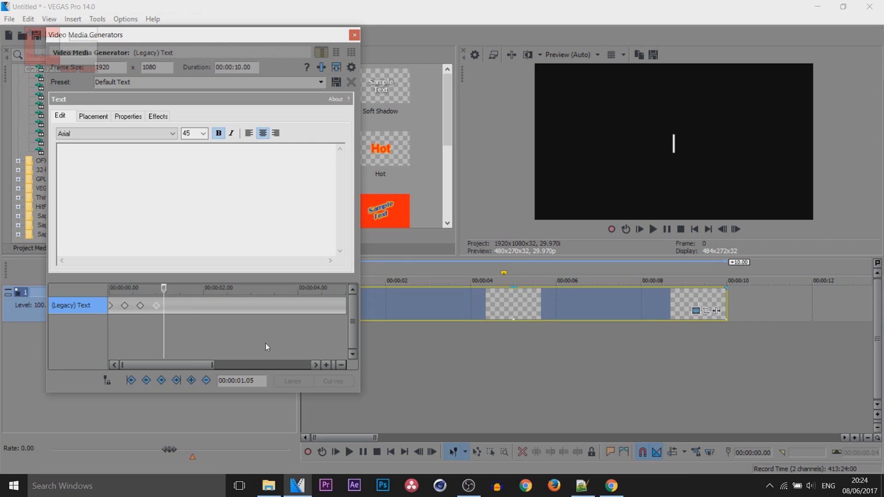
key(Right)
key(Right)
key(ctrl+v)
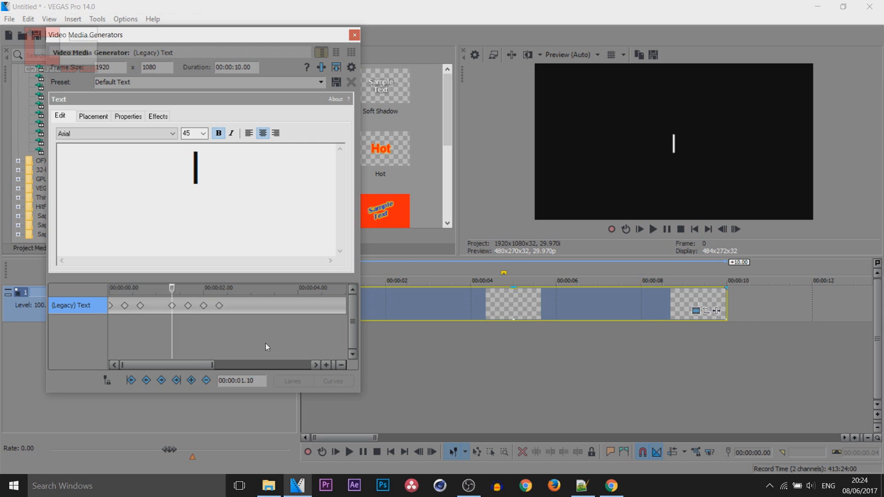
Reposition the pasted blink keyframes so that they begin at 00:00:01.00, ten frames after the keyframe at 00:00:00.20.
scroll(194, 328, up, 1)
scroll(196, 343, down, 2)
scroll(193, 344, up, 1)
scroll(232, 315, up, 2)
click(164, 305)
key(Right)
key(Right)
key(Right)
key(Right)
key(Right)
key(Right)
key(Right)
key(Right)
key(Right)
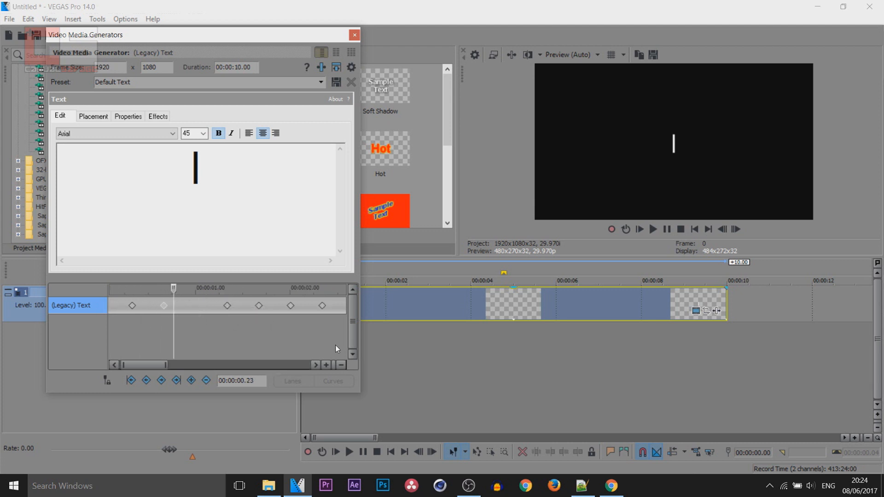
key(Right)
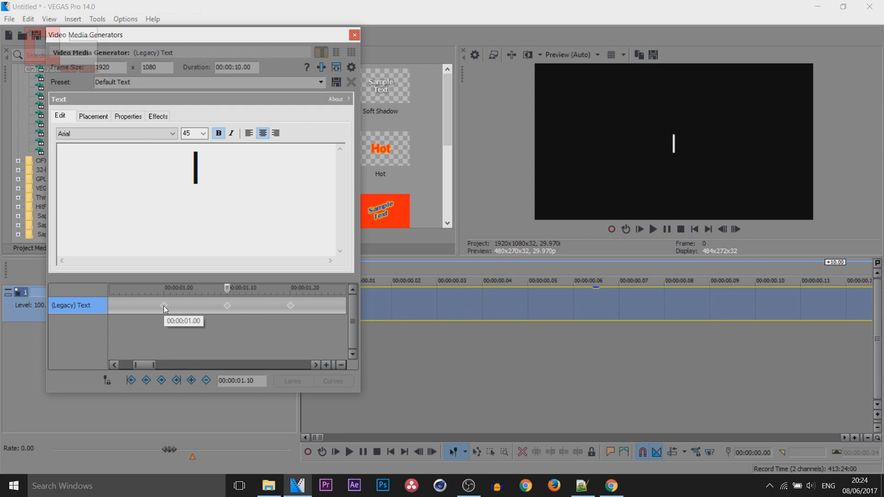
click(168, 305)
scroll(169, 309, down, 1)
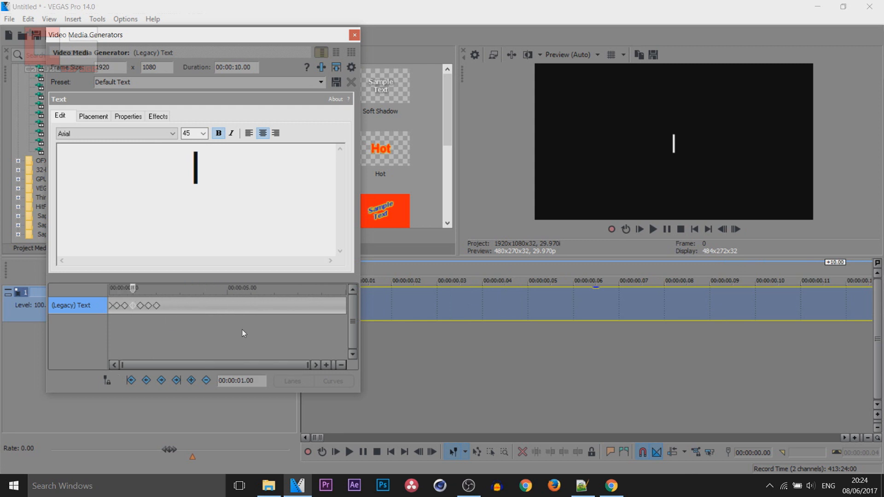
Close the text generator settings and play the event to check the blinking cursor.
click(355, 34)
scroll(339, 360, up, 1)
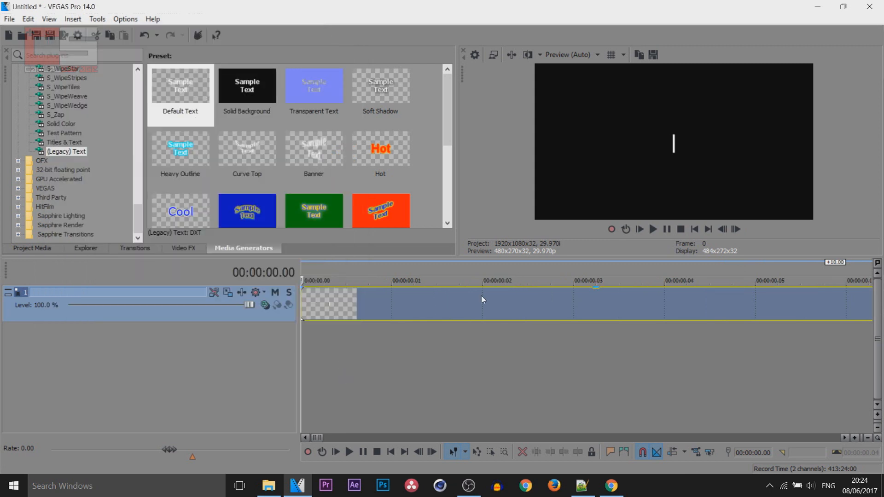
click(653, 229)
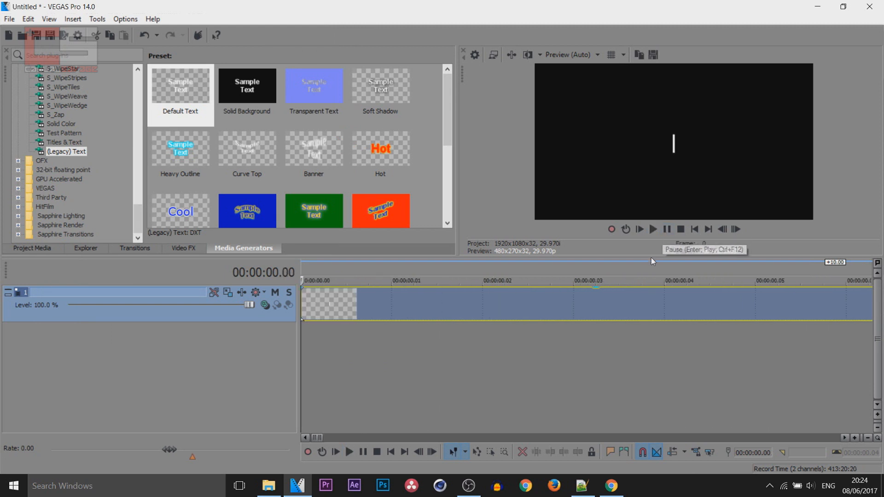
key(space)
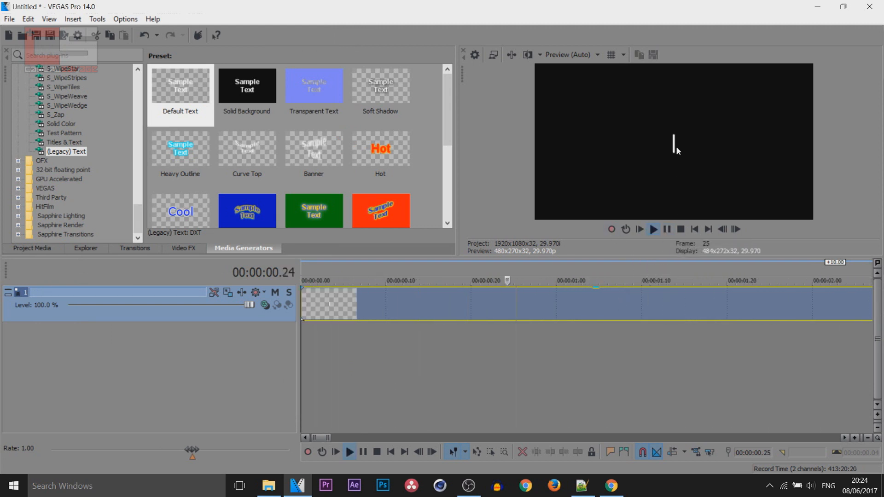
scroll(663, 258, down, 2)
click(667, 229)
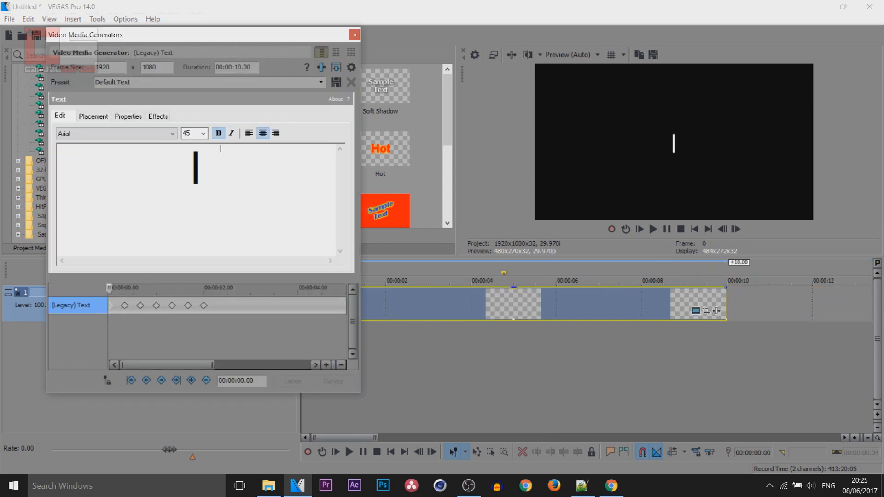
Clear the text at the 00:00:01.00 keyframe and enter "|" at the 00:00:01.10 keyframe.
click(141, 305)
click(156, 305)
drag(217, 200, 70, 176)
key(BackSpace)
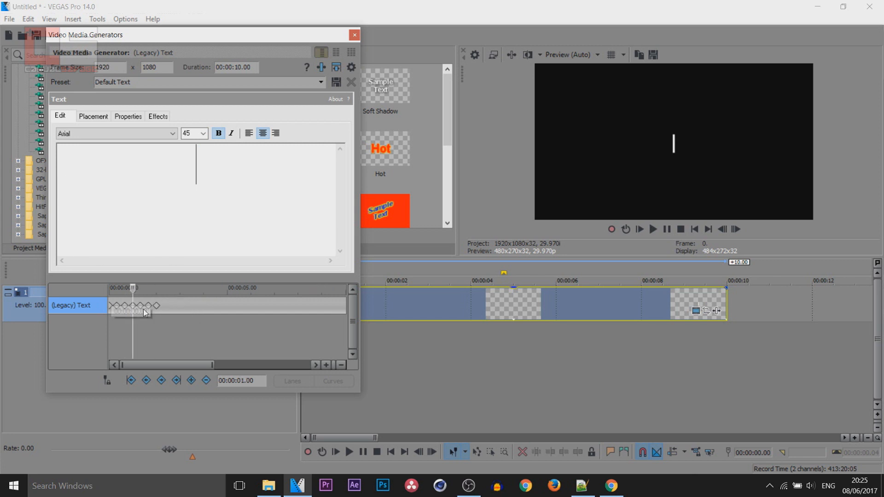
click(140, 306)
click(242, 220)
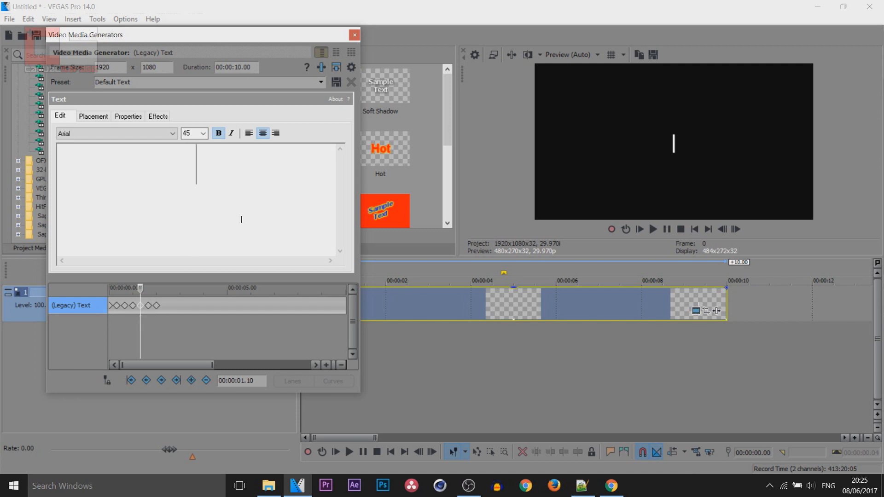
text(|)
scroll(194, 311, up, 2)
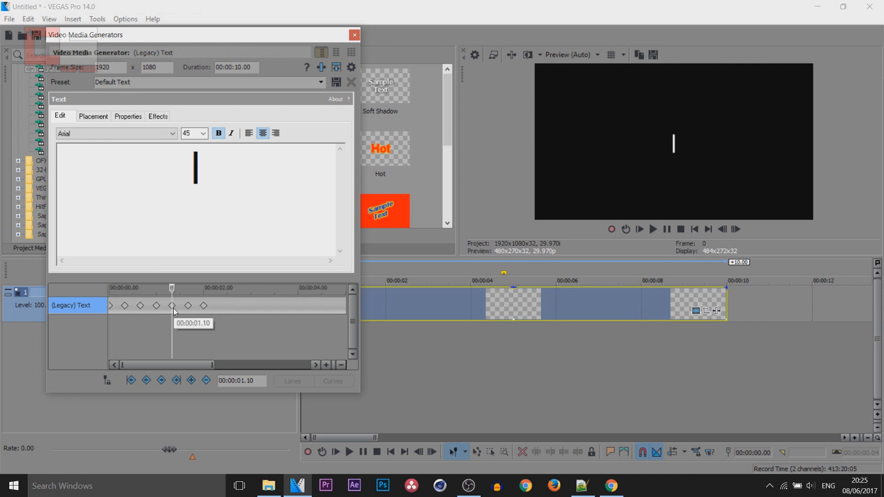
Clear the text at the 00:00:01.20 keyframe and enter "|" at the 00:00:02.00 keyframe.
click(188, 305)
click(195, 228)
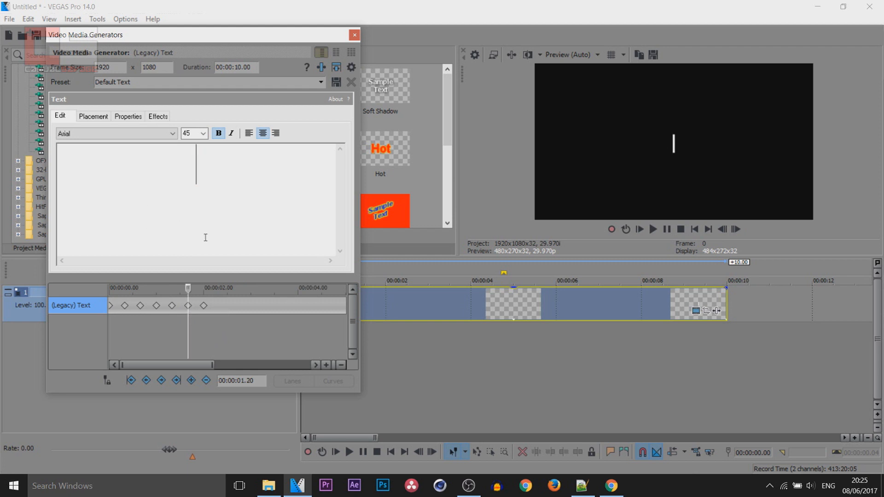
click(203, 306)
text(|)
Add a text keyframe with empty text at 00:00:02.10, ten frames after the last cursor keyframe.
click(203, 305)
key(Right)
key(Right)
key(Right)
key(Right)
key(Right)
key(Right)
key(Right)
key(Right)
key(Right)
key(Right)
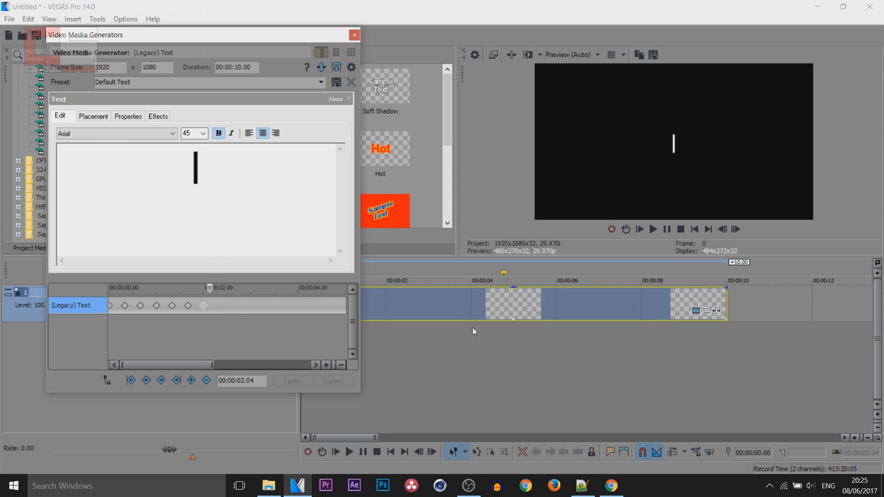
double_click(264, 203)
key(BackSpace)
click(221, 309)
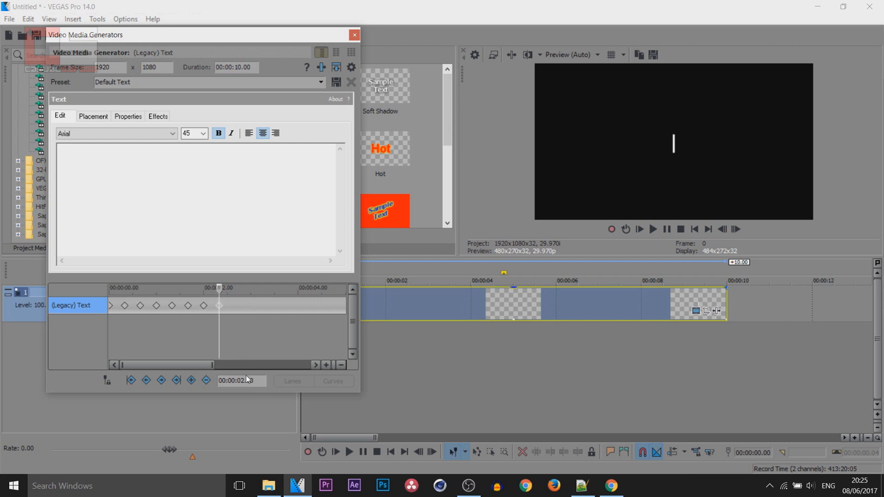
Add a text keyframe at 00:00:02.15 containing the letter "M".
key(Right)
key(Right)
key(Right)
key(Right)
key(Right)
text(M)
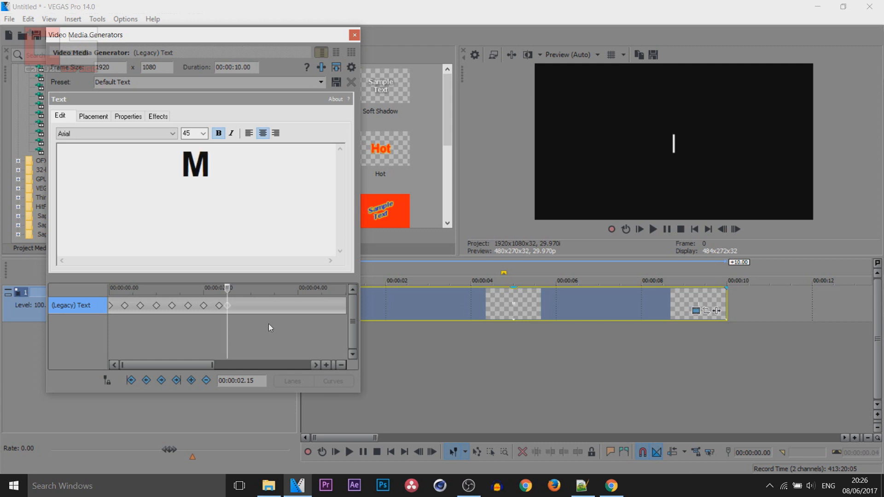
Add a text keyframe five frames further, at 00:00:02.20, extending the text to "Mu".
key(Right)
key(Right)
key(Right)
key(Right)
key(Right)
click(299, 192)
text(u)
Add a text keyframe at 00:00:02.25 extending the text to "Mus".
click(284, 320)
key(Right)
key(Right)
key(Right)
key(Right)
key(Right)
scroll(284, 320, up, 1)
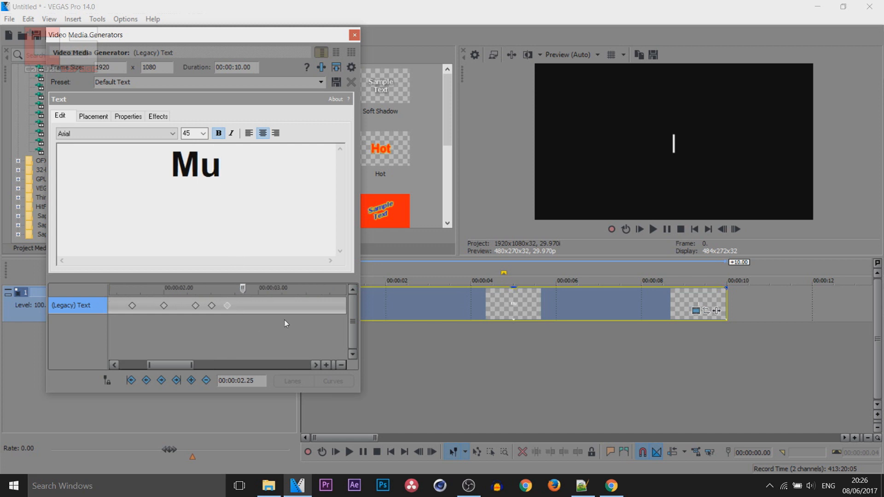
click(249, 172)
text(s)
Add a text keyframe at 00:00:03.00 extending the text to "Musi".
click(239, 309)
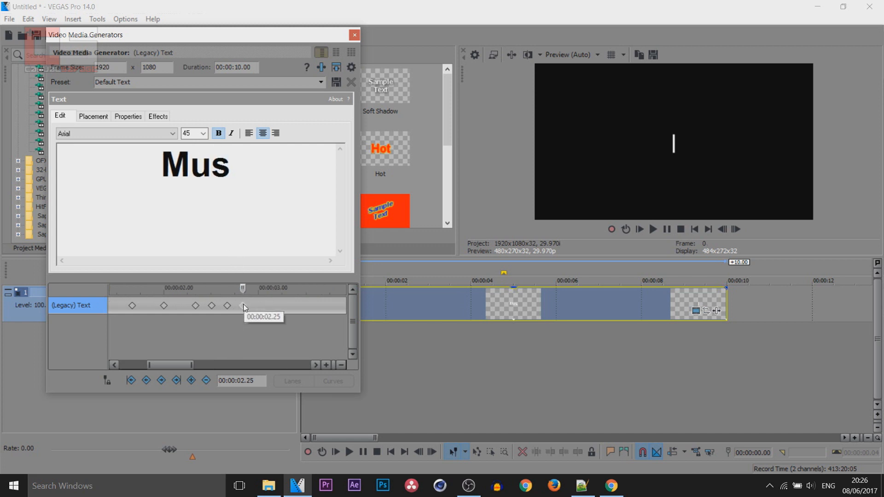
key(Right)
key(Right)
key(Right)
key(Right)
key(Right)
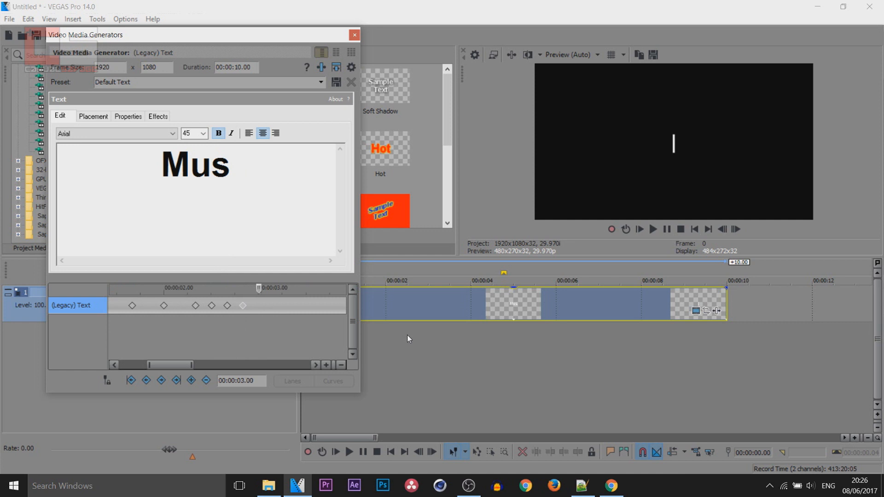
click(265, 177)
text(i)
Add a text keyframe at 00:00:03.05 completing the word "Music".
click(261, 306)
key(Right)
key(Right)
key(Right)
key(Right)
key(Right)
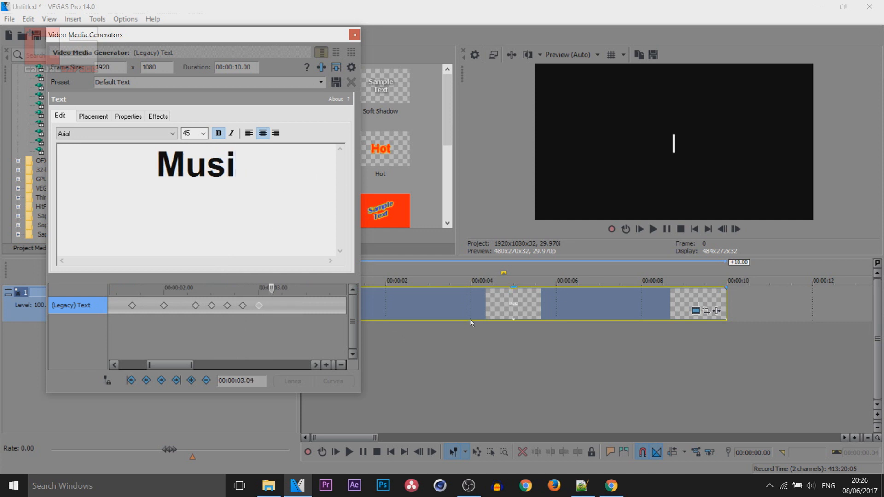
click(287, 188)
text(c)
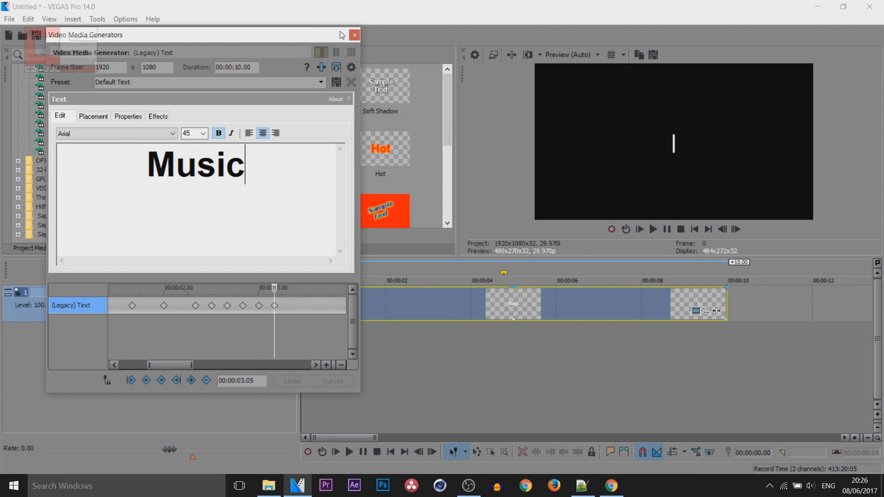
Close the text generator and play back the typewriter animation through the word "Music".
click(354, 34)
click(640, 230)
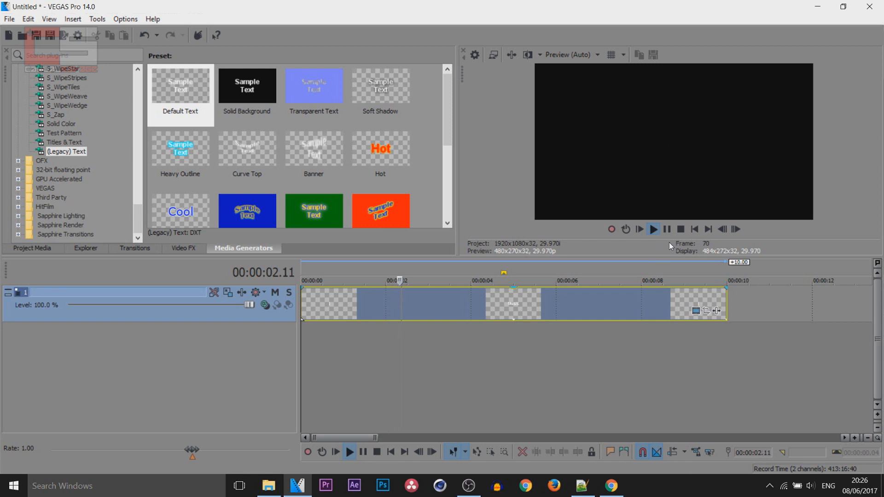
click(668, 230)
Continue the letter-by-letter text keyframes every five frames until the text reads "Music Video" at 00:00:04.05.
click(696, 311)
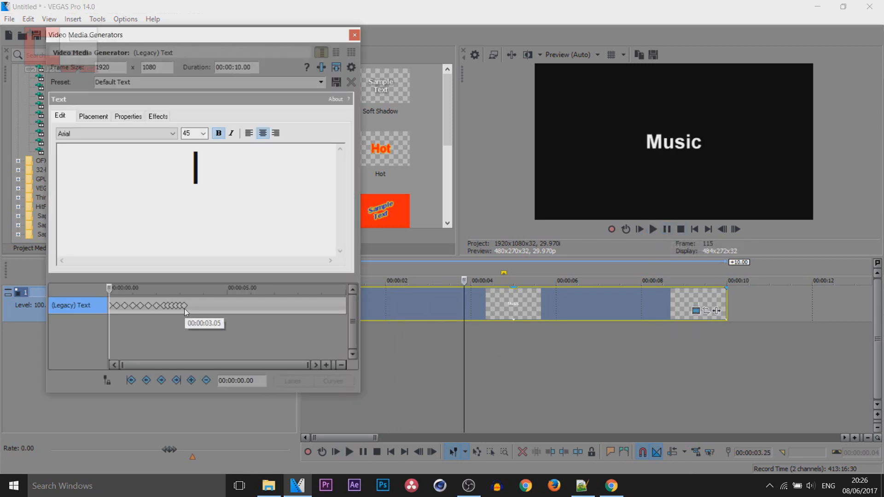
click(185, 317)
scroll(225, 319, up, 3)
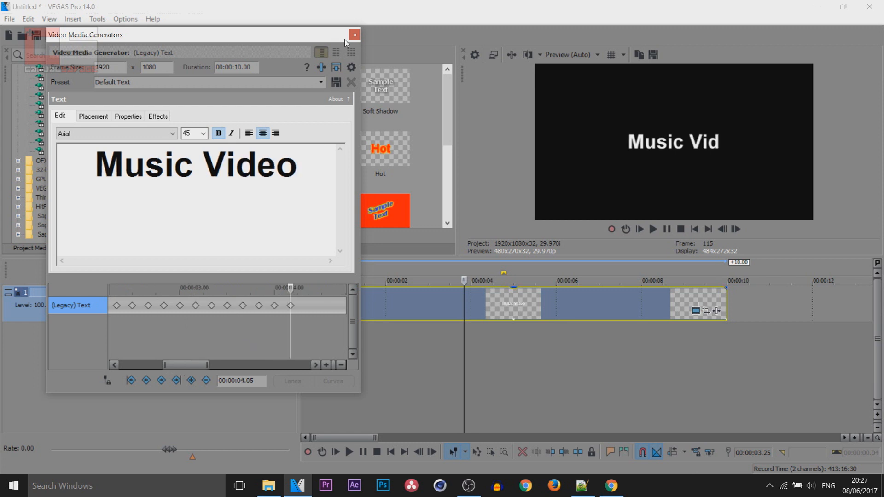
click(355, 35)
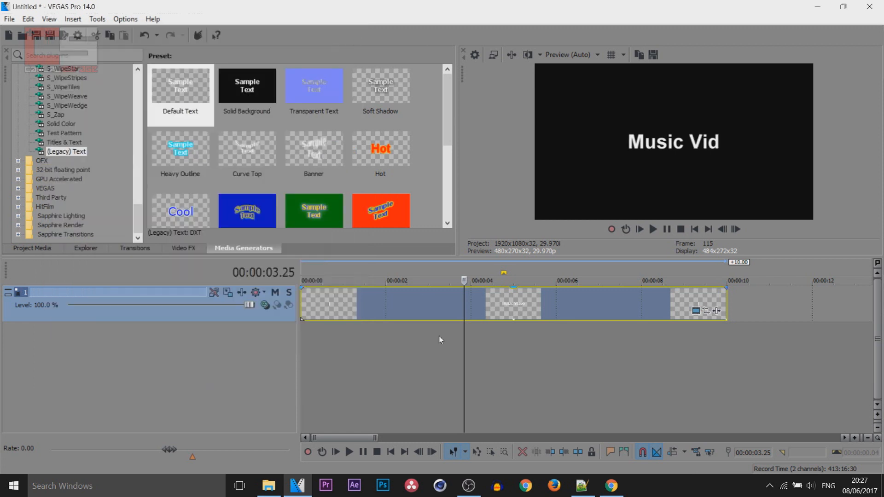
Play the timeline from the start and check the typed text up to "Music Video".
click(303, 352)
key(space)
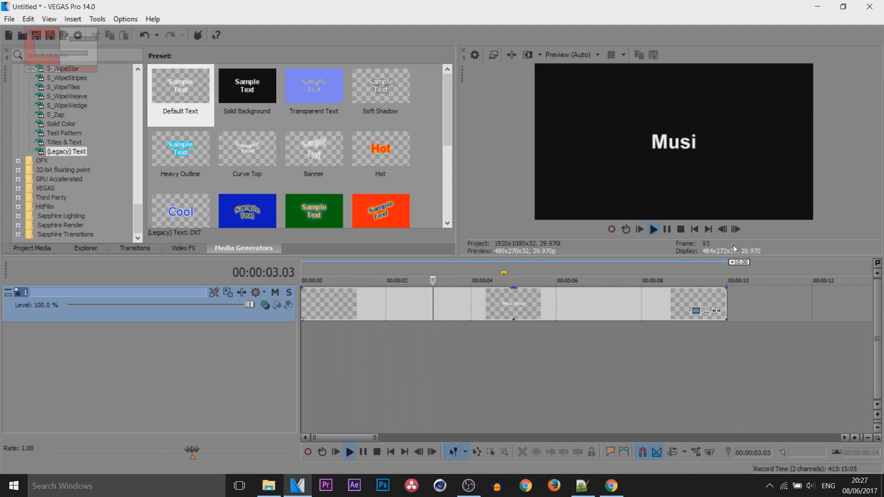
key(space)
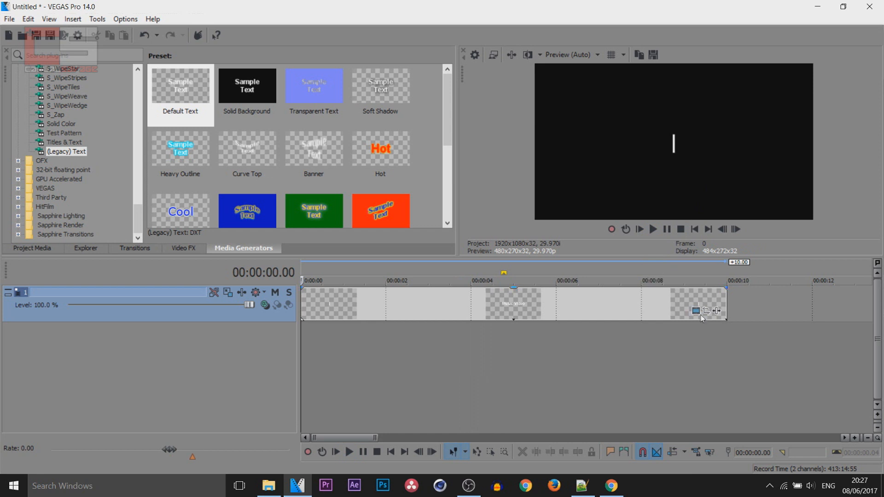
click(499, 340)
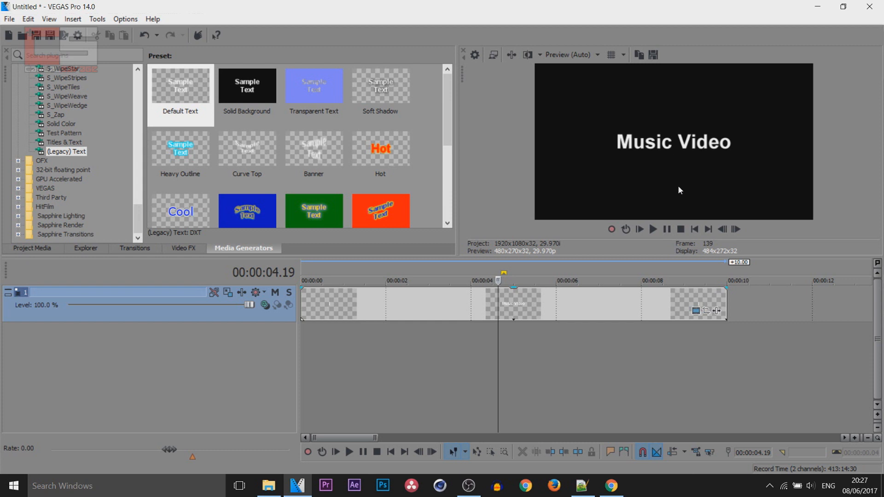
Shift the text keyframes from "Music V" through "Music Video" later together to lengthen the pause after "Music".
click(696, 311)
click(189, 308)
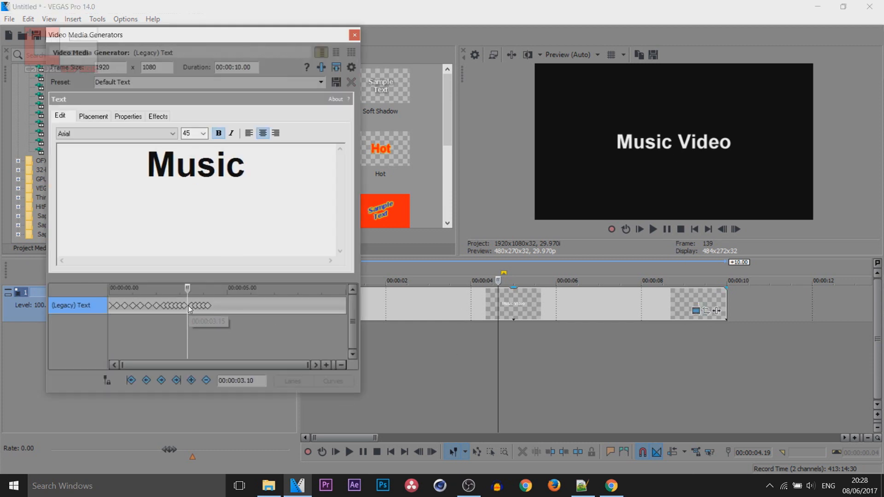
scroll(189, 308, up, 3)
click(261, 313)
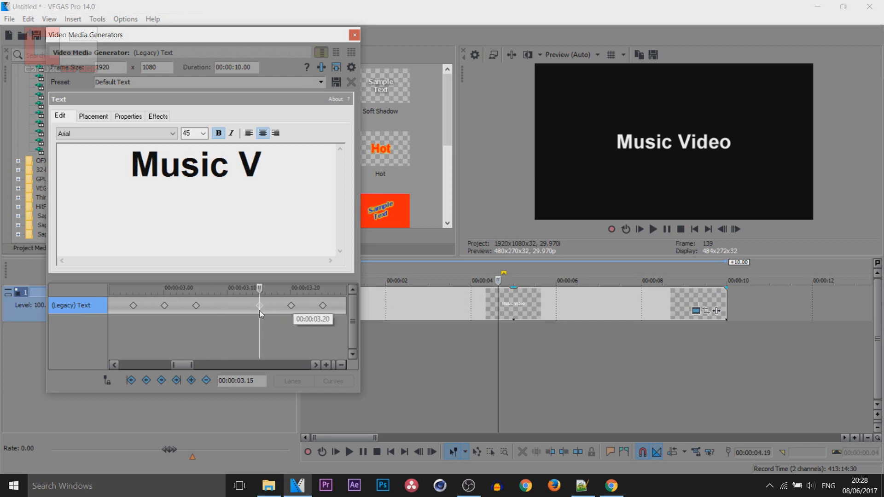
scroll(261, 313, down, 3)
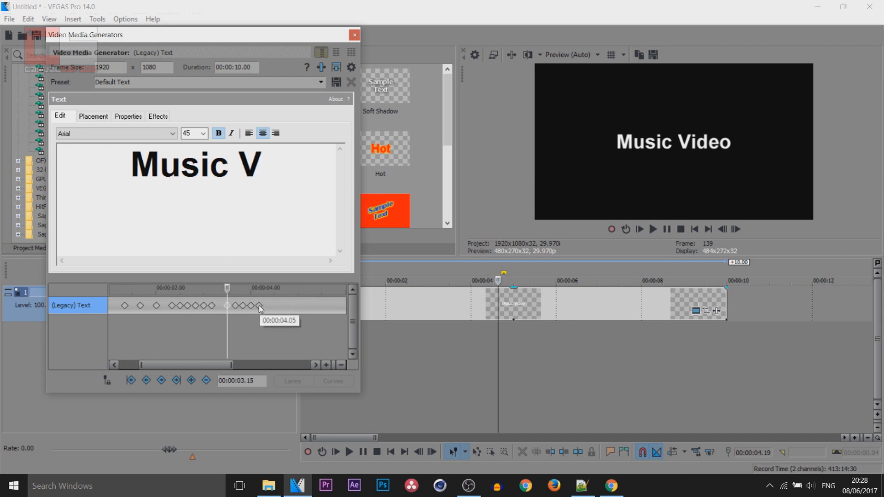
scroll(250, 314, up, 4)
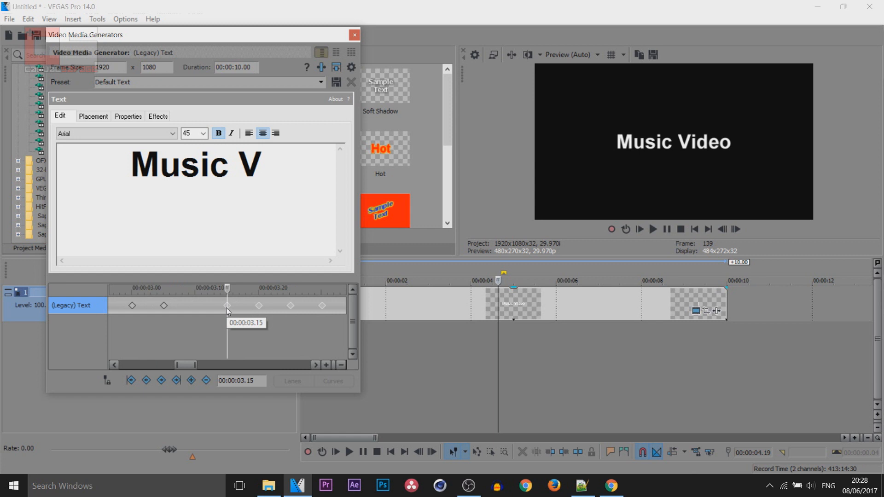
drag(226, 306, 279, 307)
scroll(279, 307, down, 3)
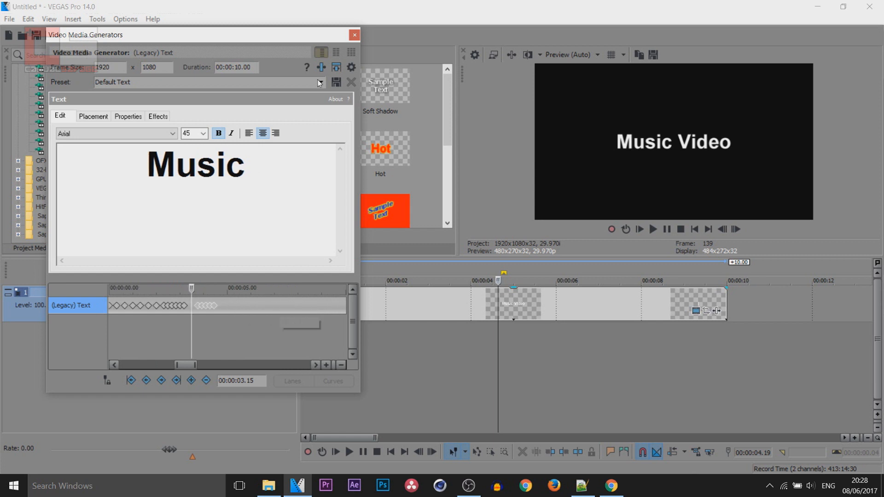
Close the text generator and play back the typewriter animation with the adjusted keyframe timing.
click(355, 35)
click(447, 349)
click(416, 358)
key(space)
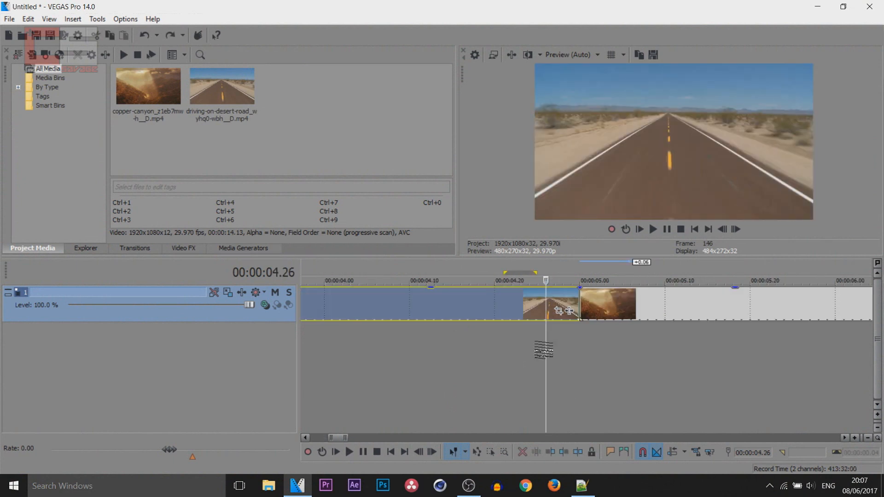
Split the desert road clip at 00:00:04.24, six frames before its cut to the canyon clip.
drag(510, 353, 581, 346)
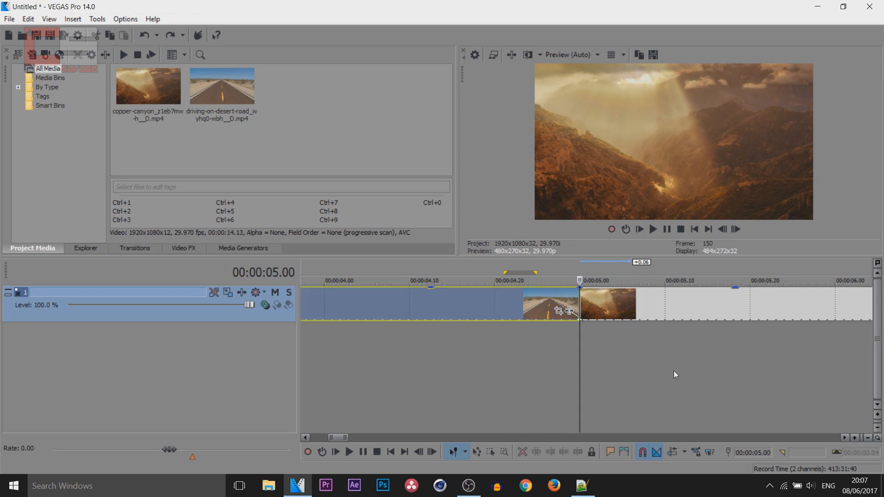
key(Left)
key(Left)
key(Left)
key(Left)
key(Left)
key(s)
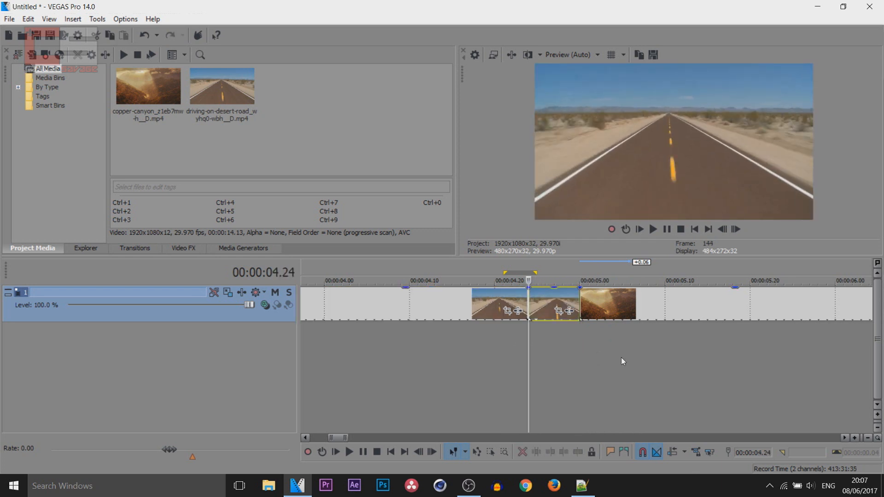
Split the canyon clip at 00:00:05.06, six frames after the cut from the desert road clip.
click(584, 309)
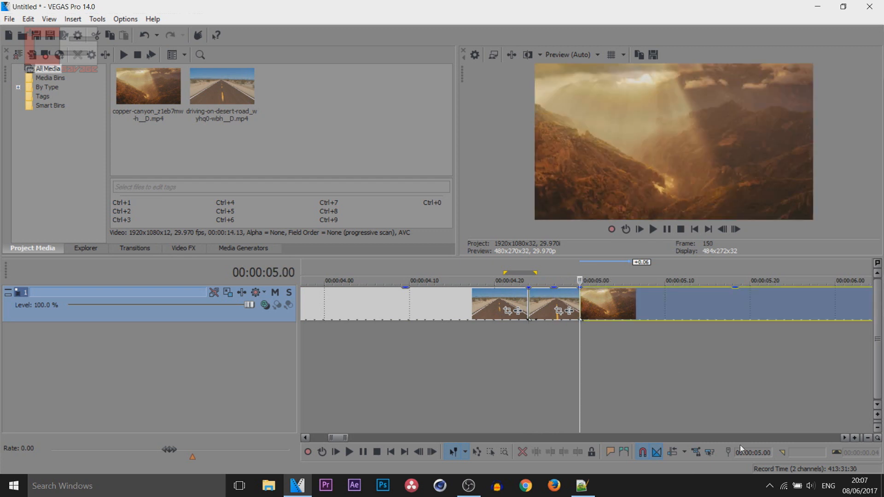
key(Right)
key(Right)
key(Right)
key(Right)
key(Right)
key(Right)
key(s)
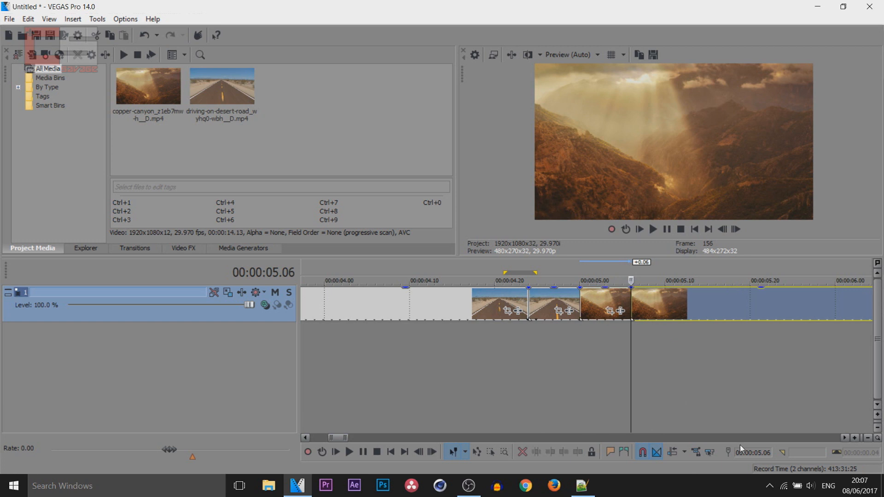
Duplicate the video track that holds the split road and canyon clips.
right_click(273, 318)
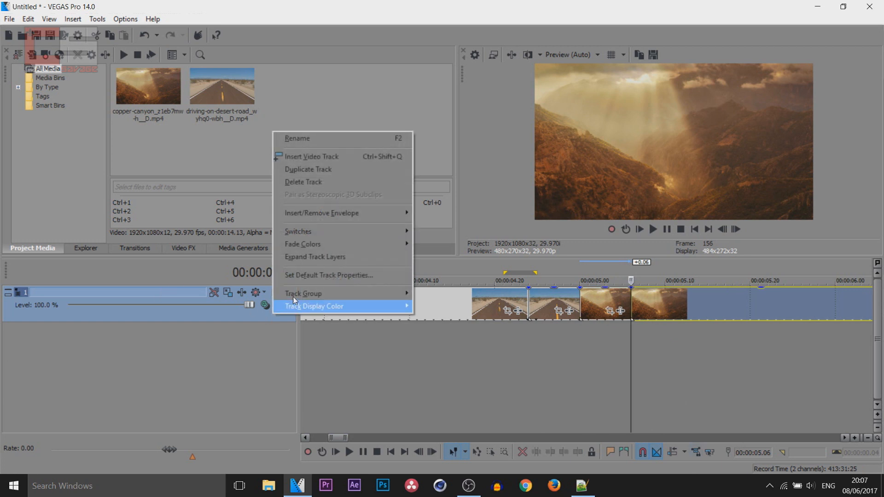
click(352, 171)
Enable the Pan/Crop mask on track 1's six-frame road piece and draw several thin, wide horizontal rectangle masks across the frame.
click(530, 316)
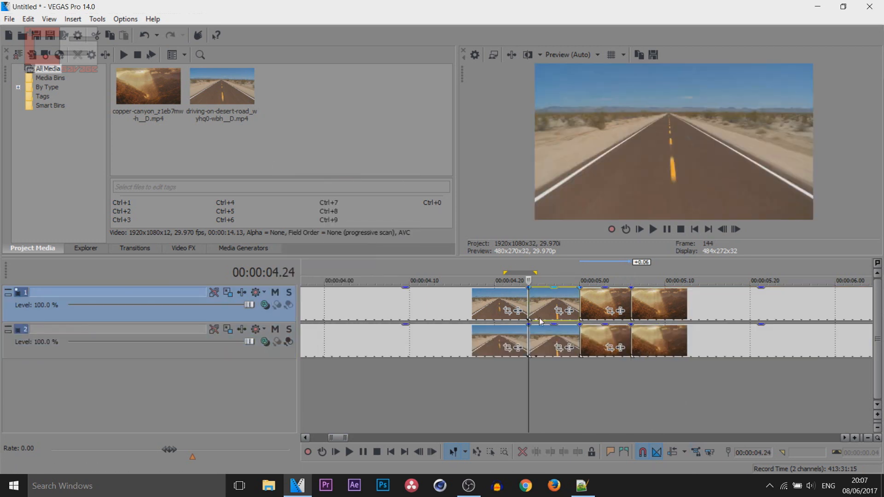
scroll(549, 344, down, 10)
scroll(564, 337, up, 2)
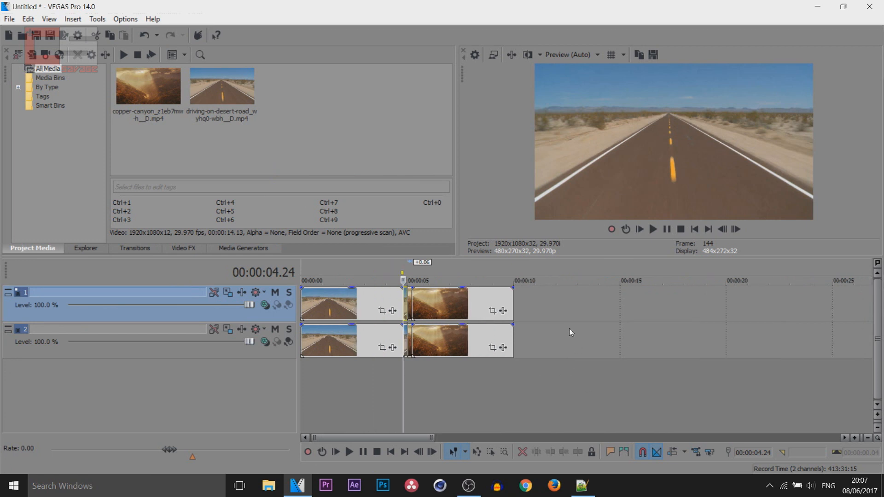
scroll(689, 364, up, 8)
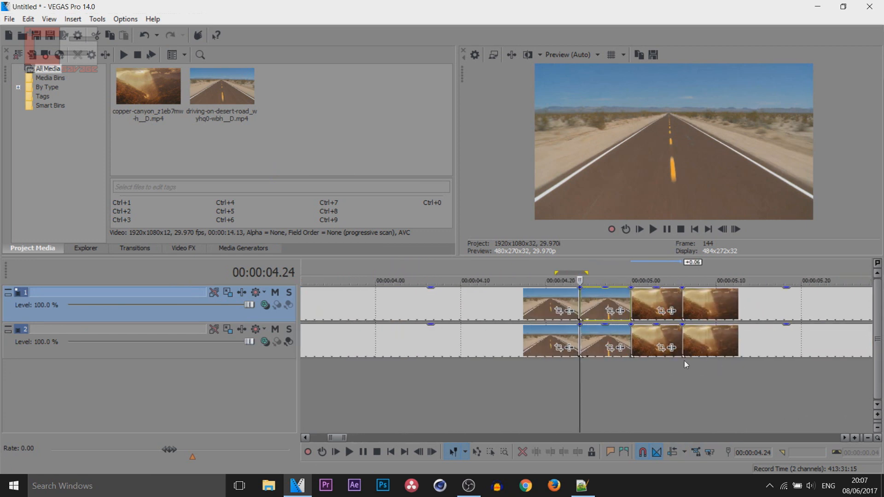
click(628, 311)
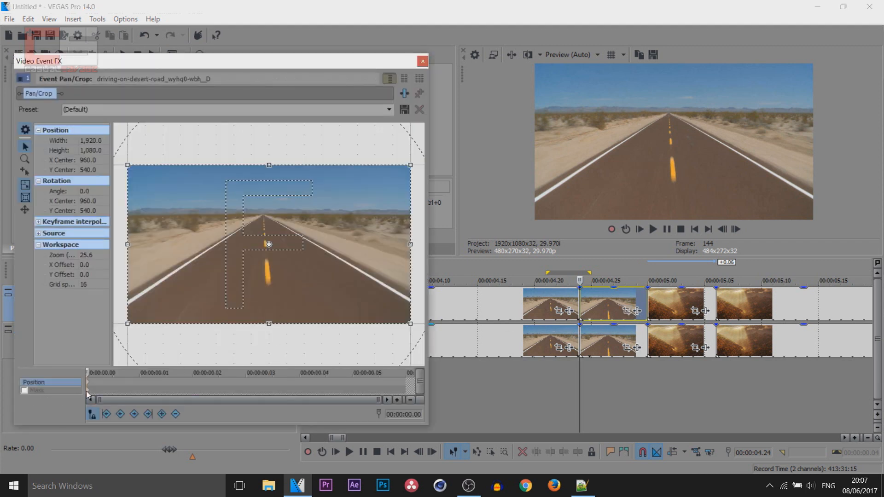
click(25, 390)
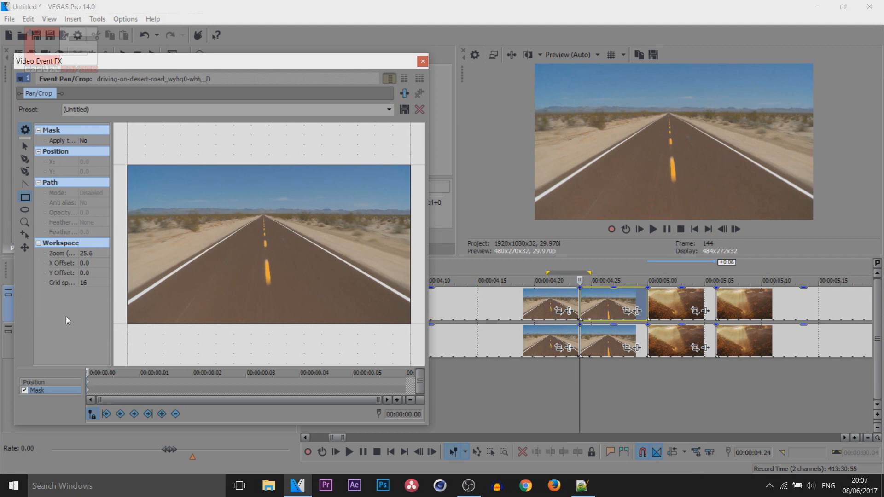
click(25, 198)
scroll(172, 207, down, 3)
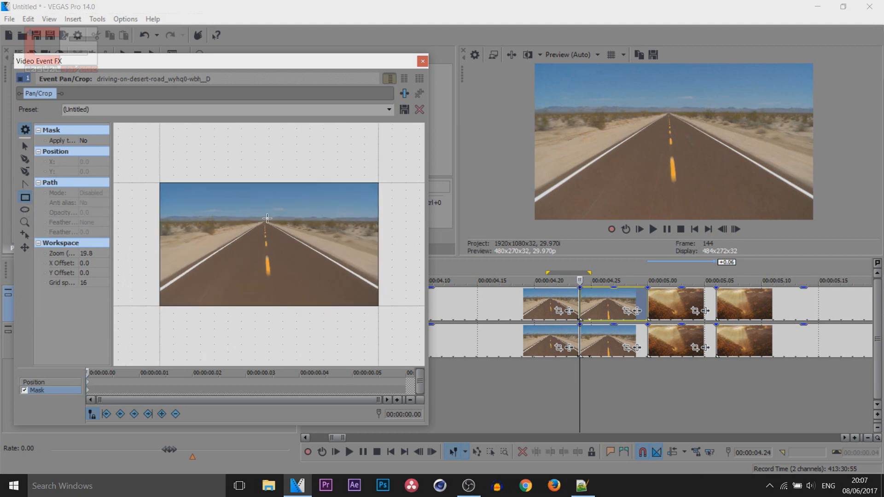
mouse_move(165, 207)
mouse_down()
mouse_move(376, 216)
mouse_move(256, 235)
mouse_move(149, 229)
mouse_move(375, 254)
mouse_move(381, 241)
mouse_move(397, 245)
mouse_move(161, 254)
mouse_move(372, 272)
mouse_move(128, 257)
mouse_up()
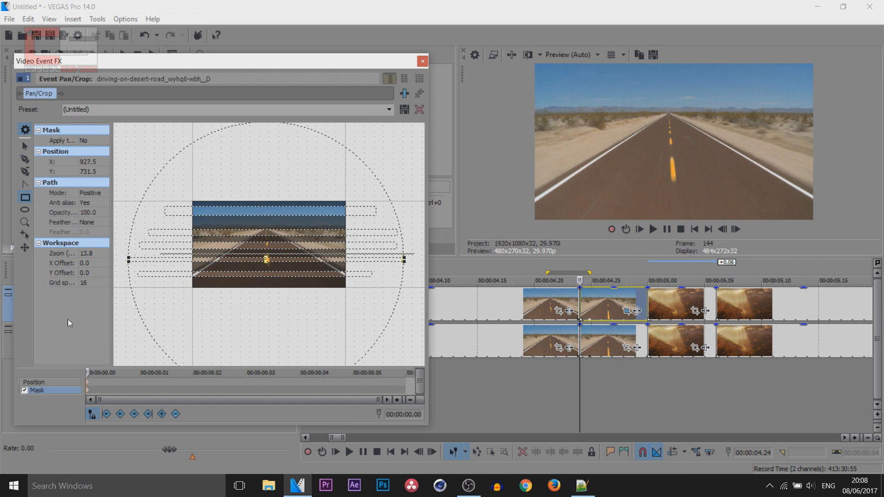
Keyframe the road piece's Pan/Crop position at frame 1 with X Center about 801, and restore the default framing at frame 2.
click(37, 382)
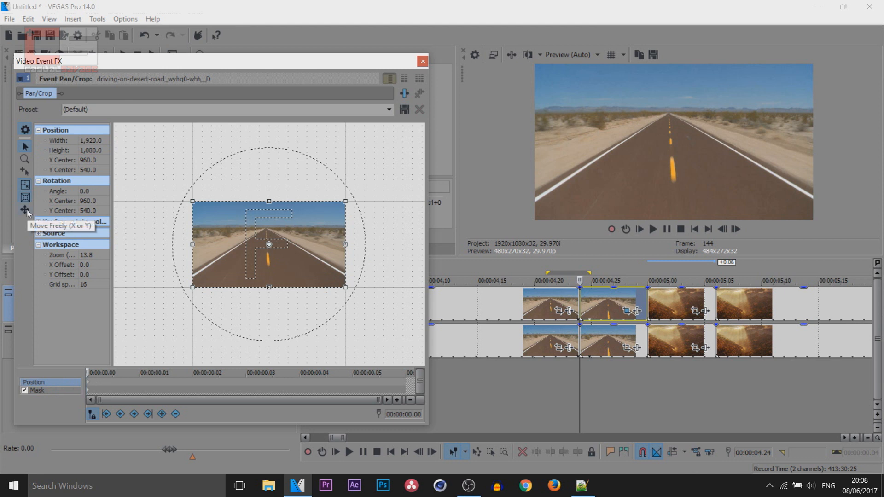
click(158, 388)
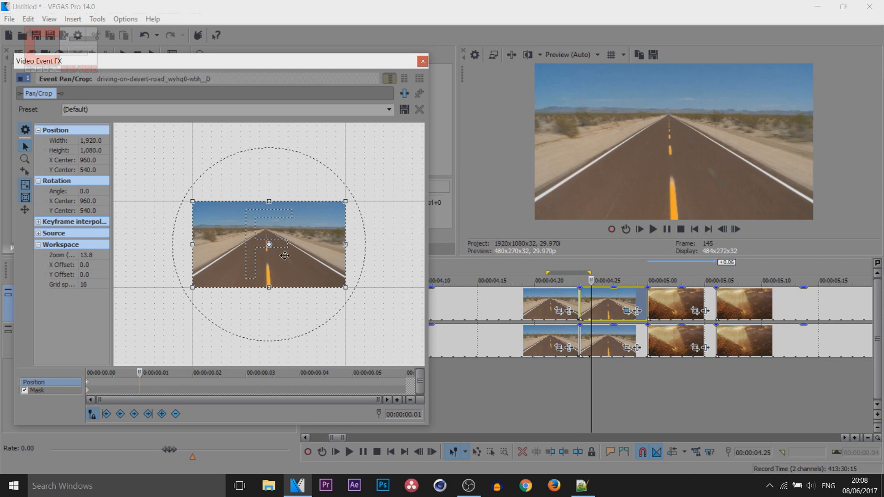
drag(290, 256, 277, 255)
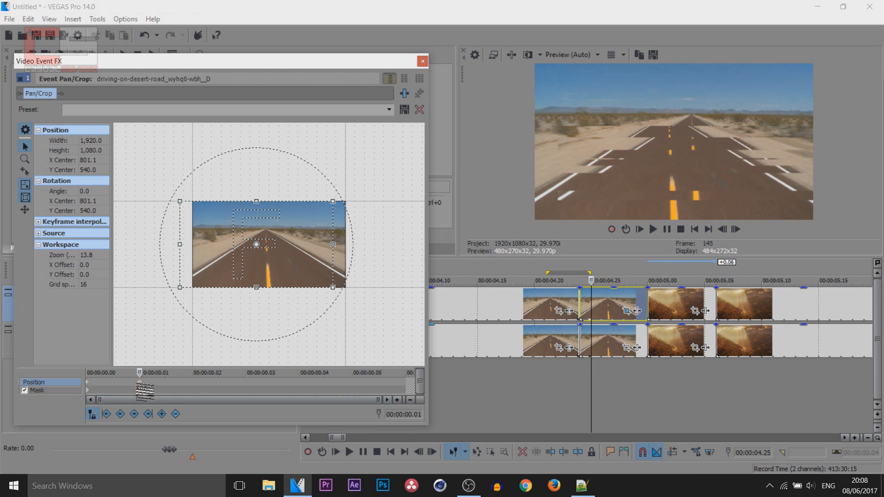
key(Right)
right_click(256, 240)
click(270, 248)
Keyframe the position at frame 3 with X Center about 902 and Y Center about 648, and restore the default framing at frame 4.
key(Right)
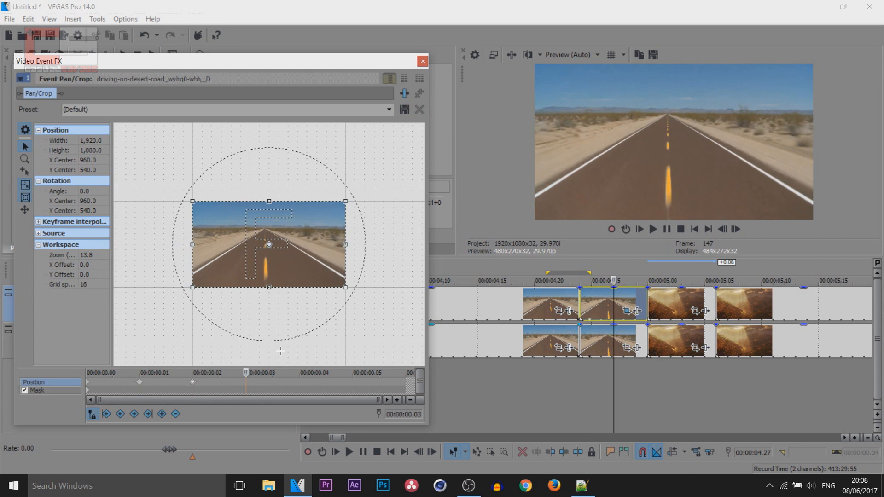
drag(245, 262, 240, 271)
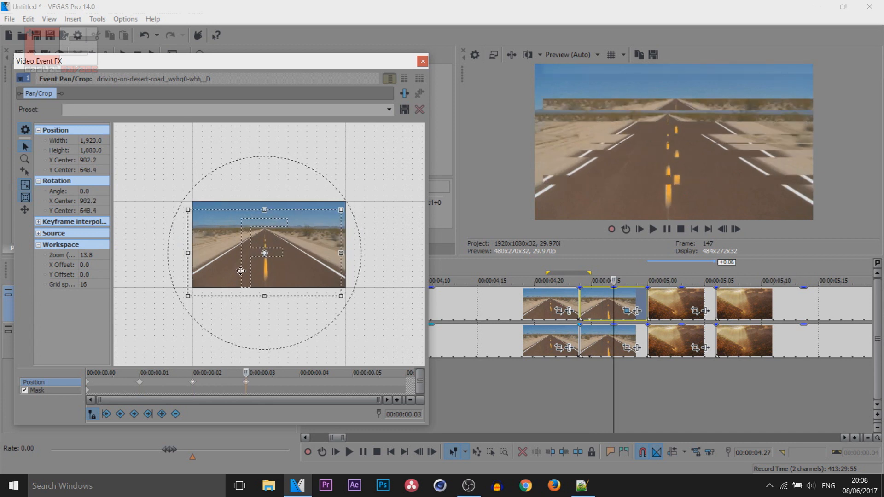
key(Right)
right_click(291, 264)
click(307, 329)
key(Right)
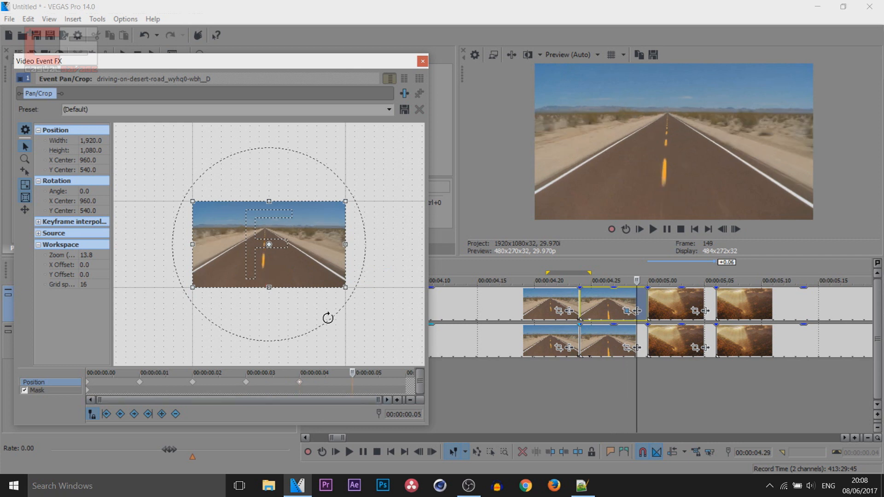
Keyframe the road piece's position at frame 5 with X Center about 909 and Y Center about 699, and restore the default framing at frame 6.
drag(313, 287, 309, 300)
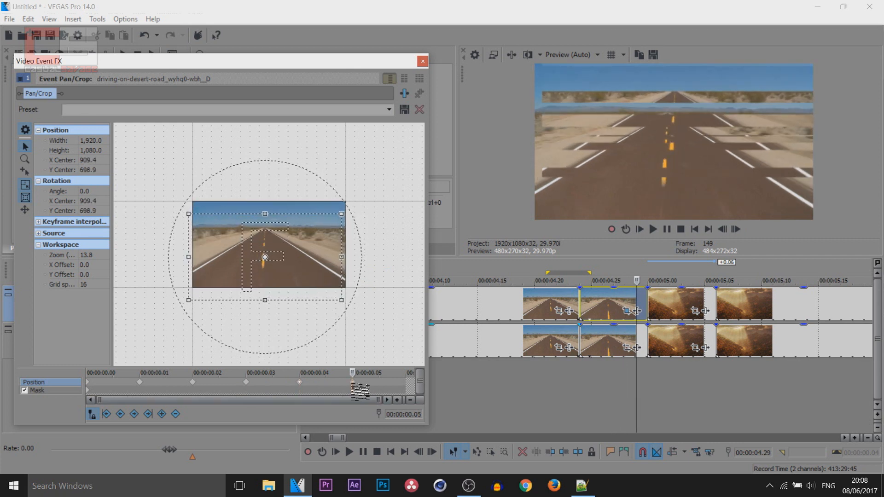
click(385, 384)
right_click(327, 281)
click(357, 293)
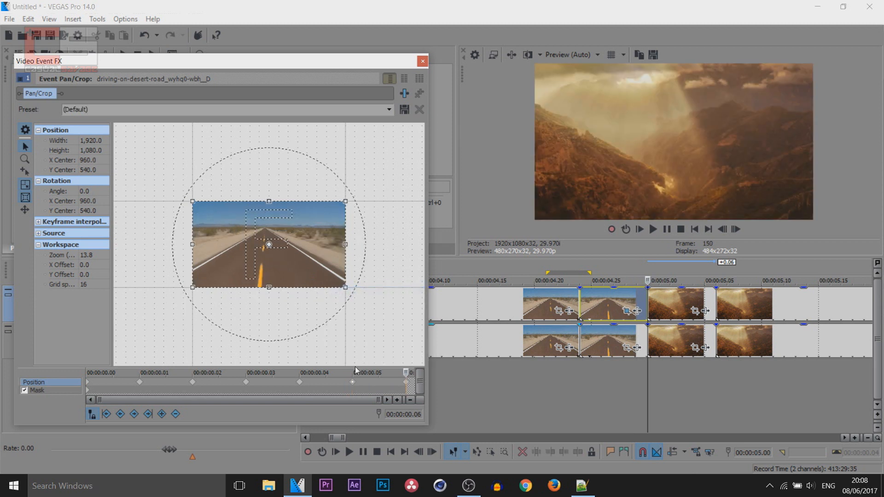
click(90, 386)
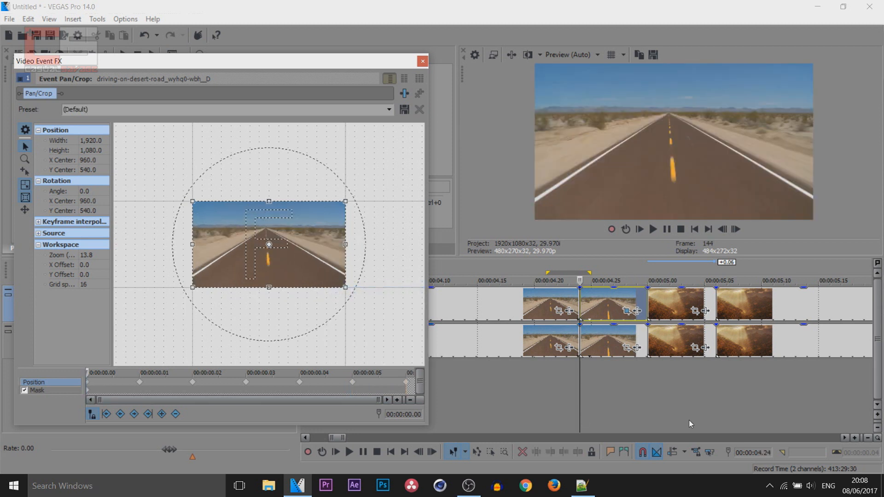
key(space)
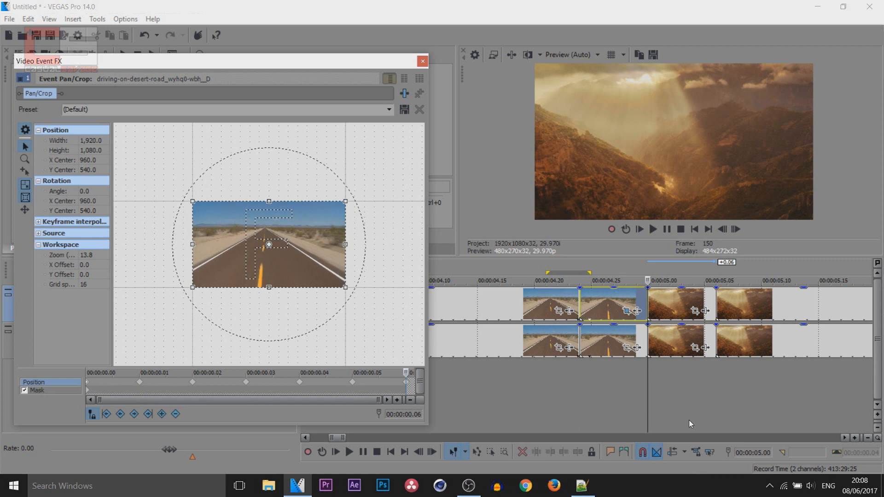
Copy the road piece's mask keyframe to the six-frame canyon piece on track 1, enabling the canyon piece's Pan/Crop mask.
click(86, 390)
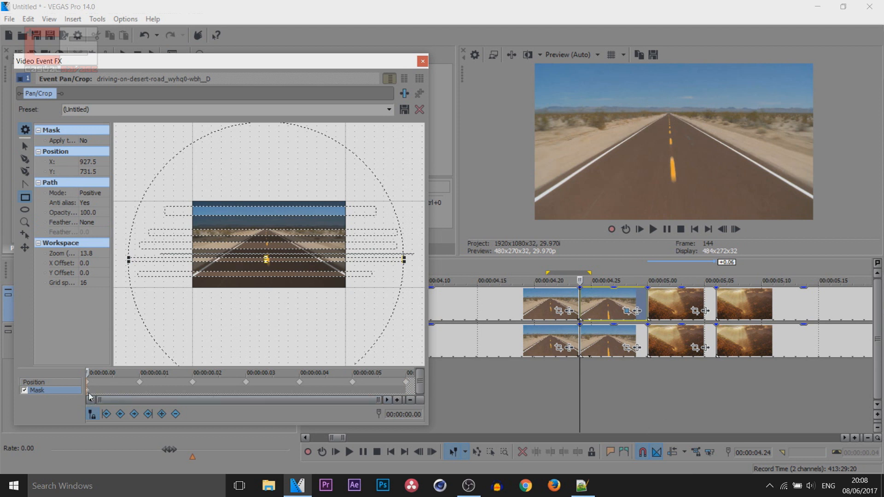
scroll(93, 400, up, 3)
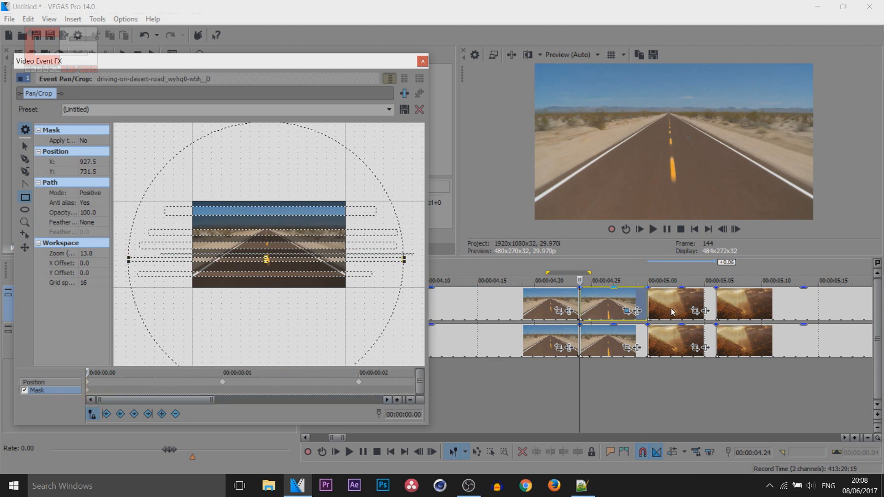
click(651, 316)
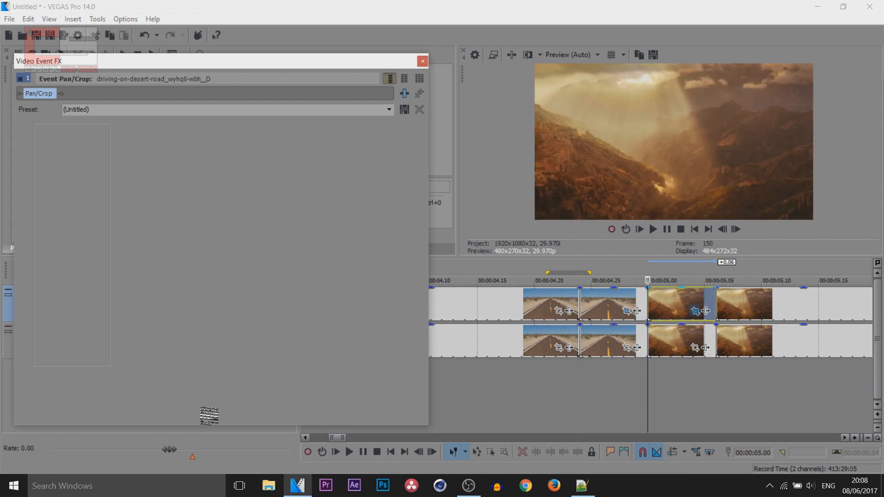
click(24, 391)
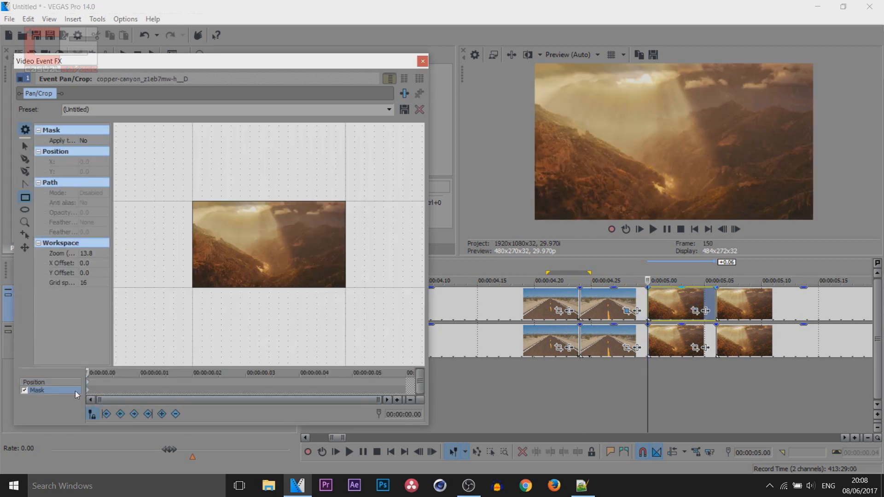
click(50, 381)
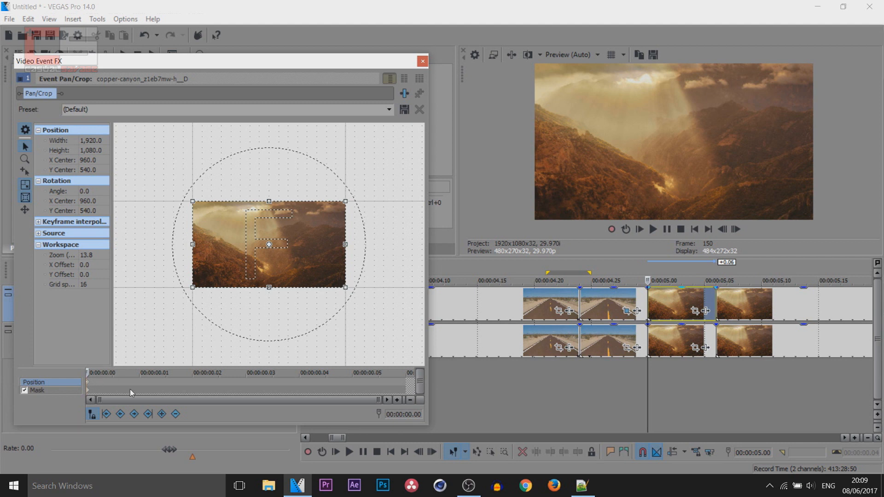
Keyframe a shifted Pan/Crop position on the canyon piece starting at frame 1, and restore the default framing at frame 3.
key(Right)
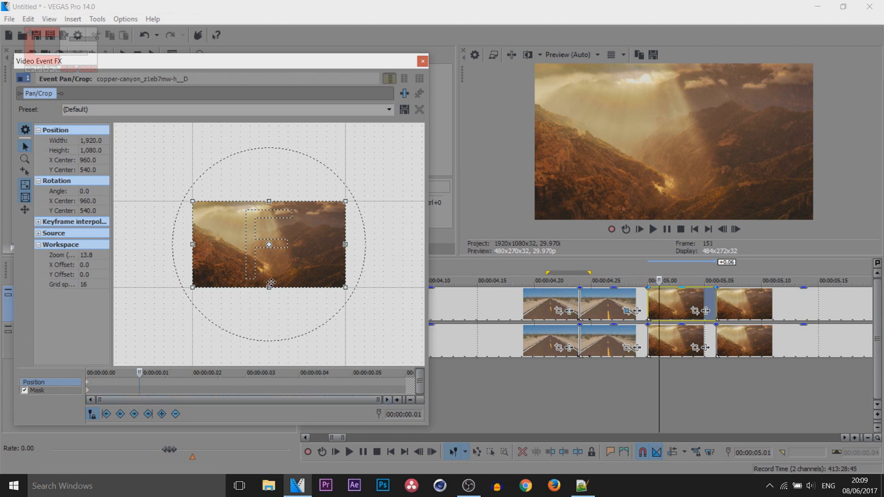
drag(306, 266, 279, 269)
key(Right)
key(Right)
right_click(268, 279)
click(282, 286)
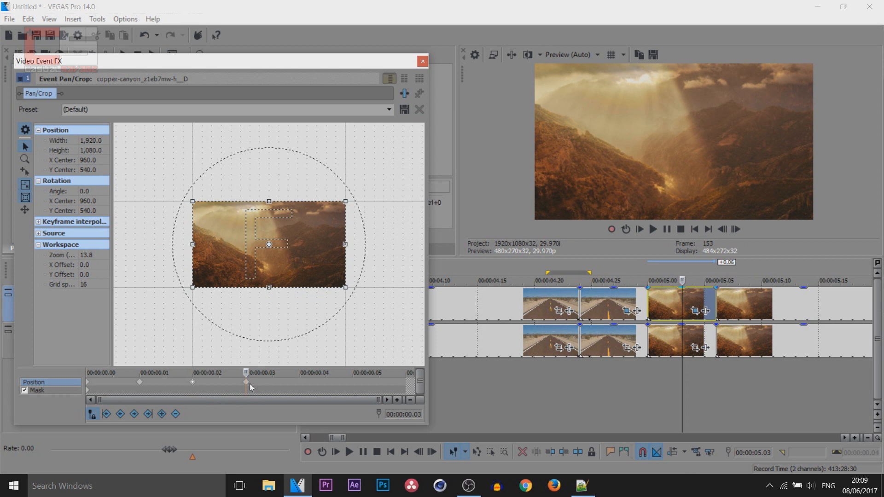
Keyframe the canyon piece's position at frame 4 with X Center about 1,227 and Y Center about 634, and restore the default framing at frame 5.
key(Right)
drag(276, 279, 297, 287)
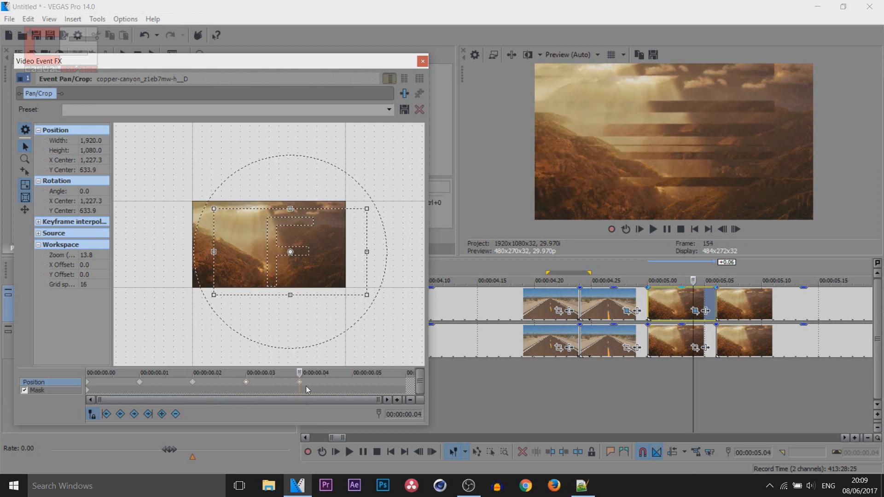
key(Right)
right_click(302, 263)
click(316, 276)
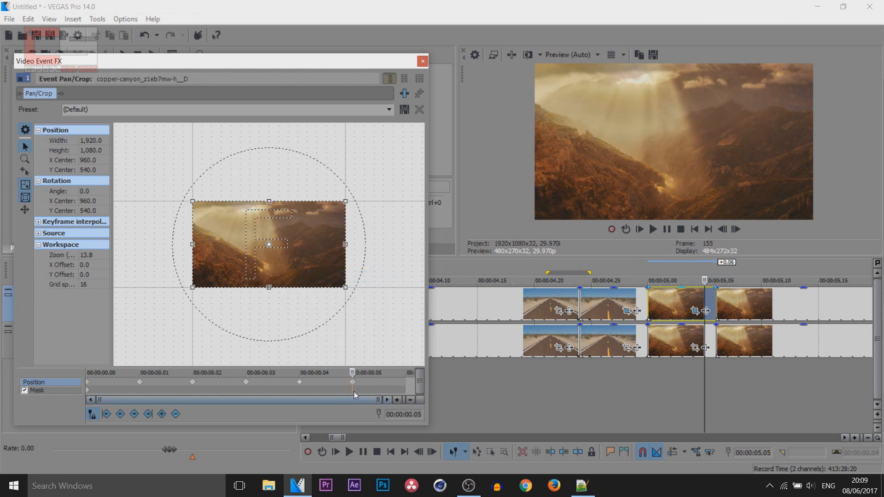
Adjust the canyon piece's Pan/Crop position at frame 6 and close its Video Event FX window.
key(Right)
drag(324, 280, 325, 299)
click(422, 61)
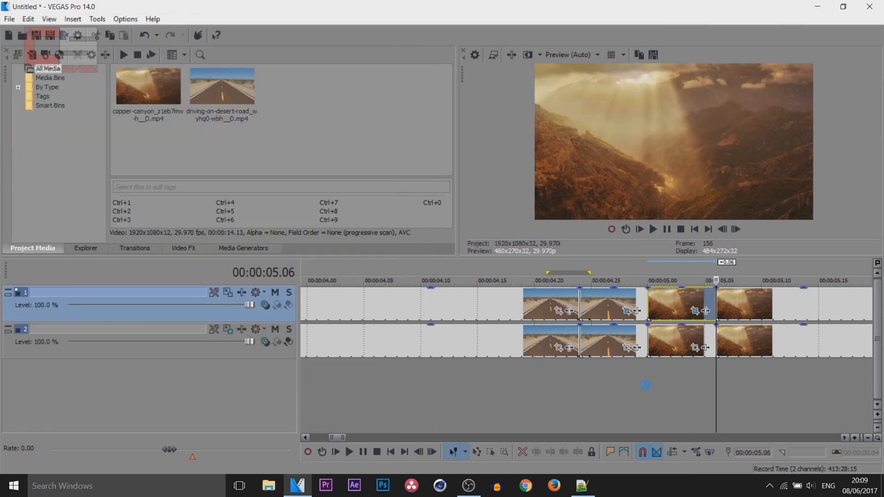
Play back the glitch transition from shortly before the road piece into the canyon clip.
key(ctrl+s)
click(572, 291)
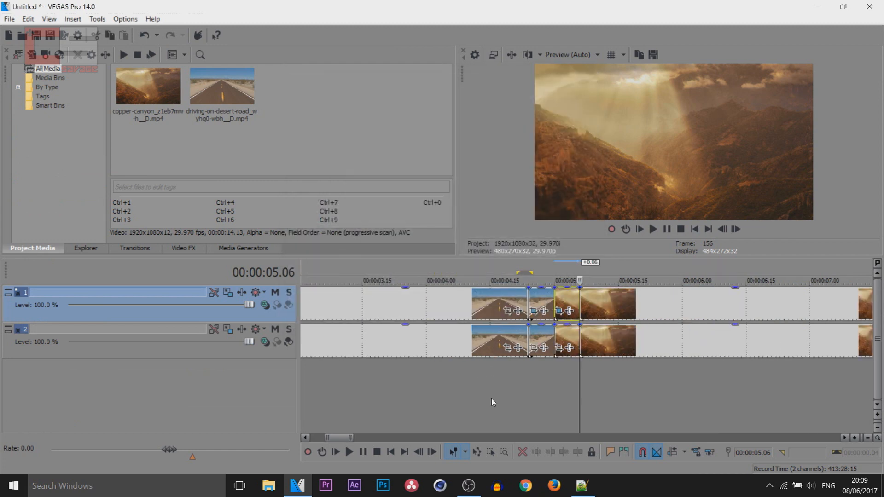
click(450, 382)
key(space)
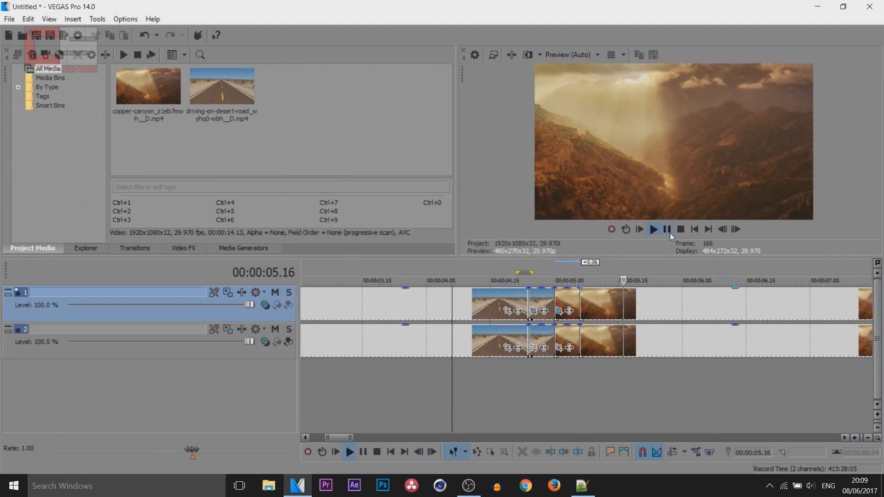
click(480, 374)
click(669, 230)
Enlarge track 1 slightly with Track Motion, using the keyframe at the start of the timeline.
click(528, 304)
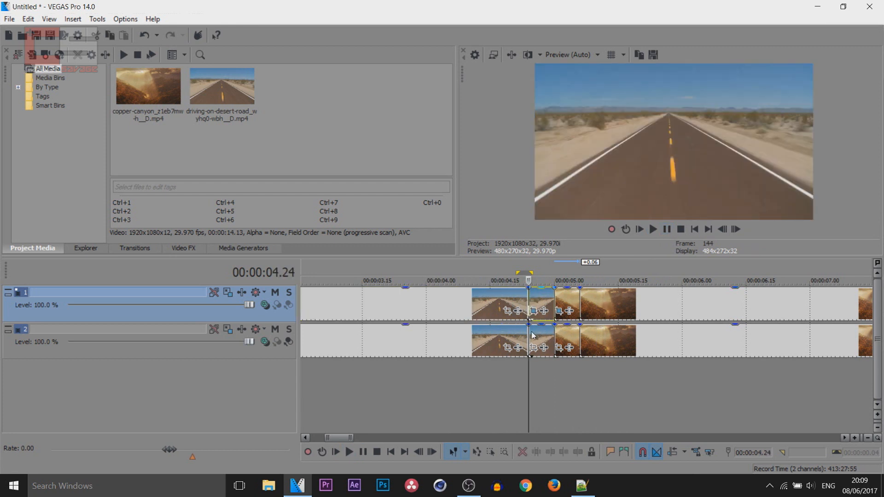
drag(529, 386, 532, 387)
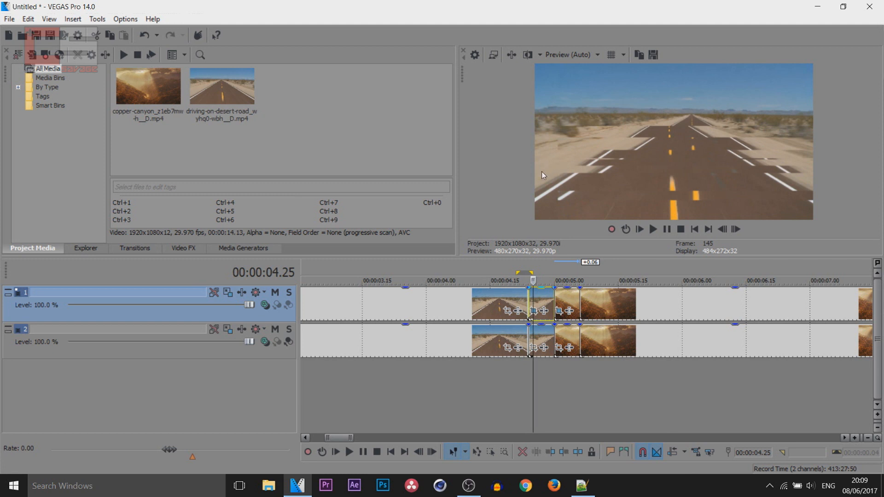
click(228, 293)
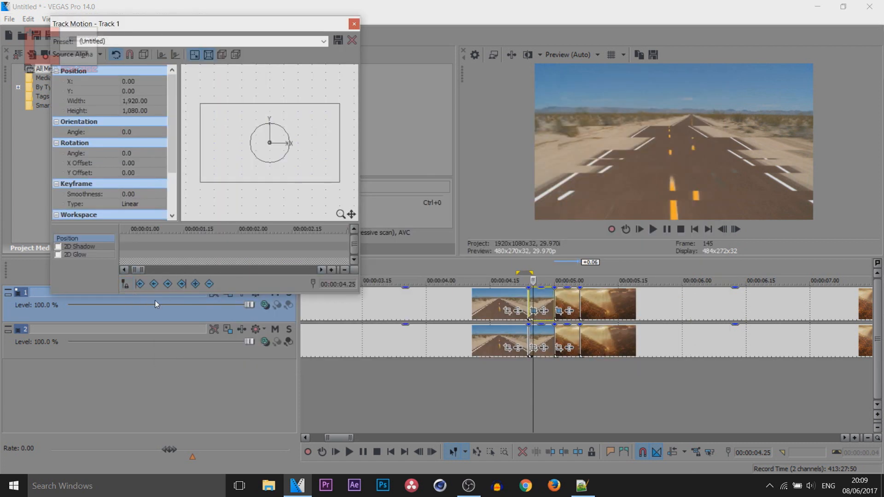
scroll(152, 248, down, 3)
drag(230, 230, 7, 223)
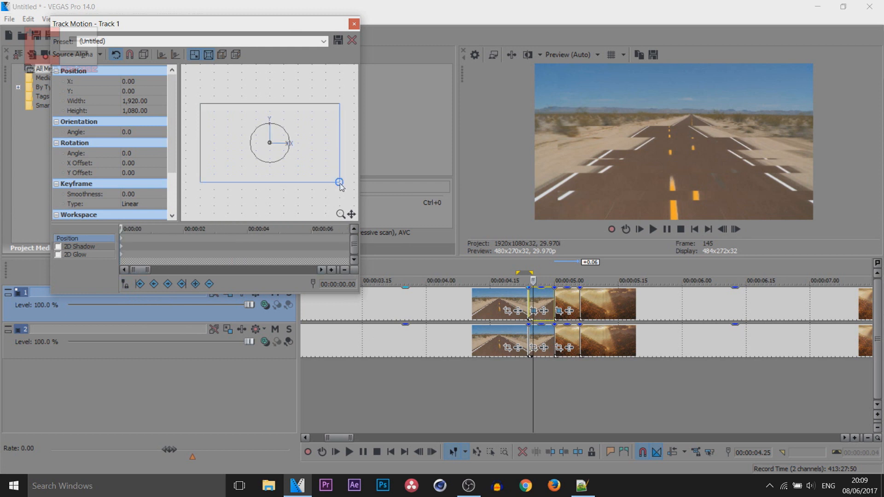
drag(340, 183, 427, 66)
click(355, 25)
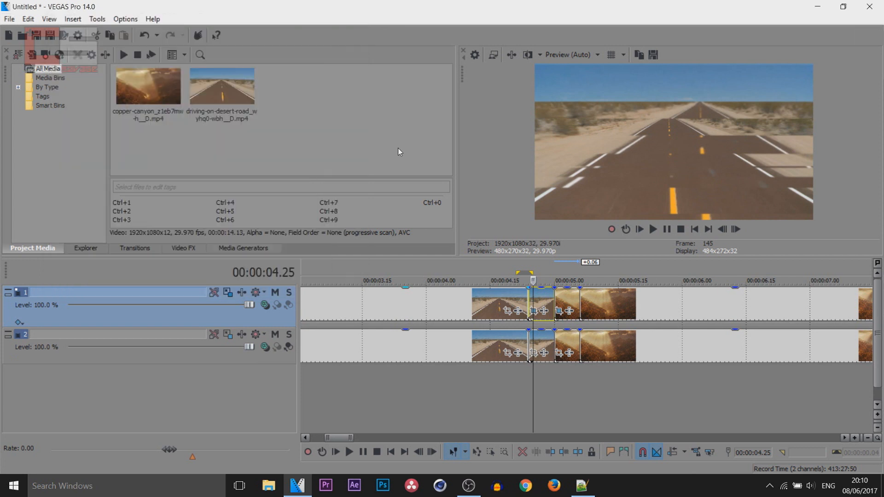
Delete the long road and canyon clips from track 1, keeping only the two six-frame glitch pieces.
scroll(491, 349, down, 2)
click(445, 316)
scroll(412, 308, down, 1)
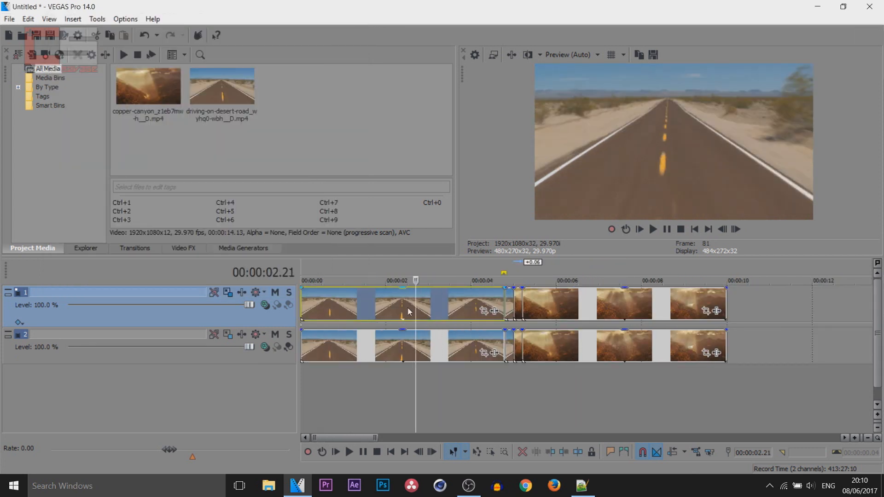
ctrl+click(614, 305)
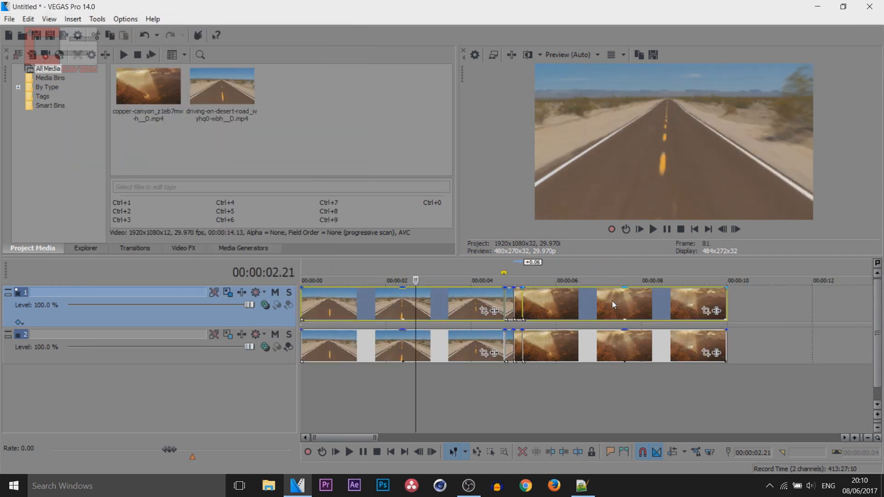
key(Delete)
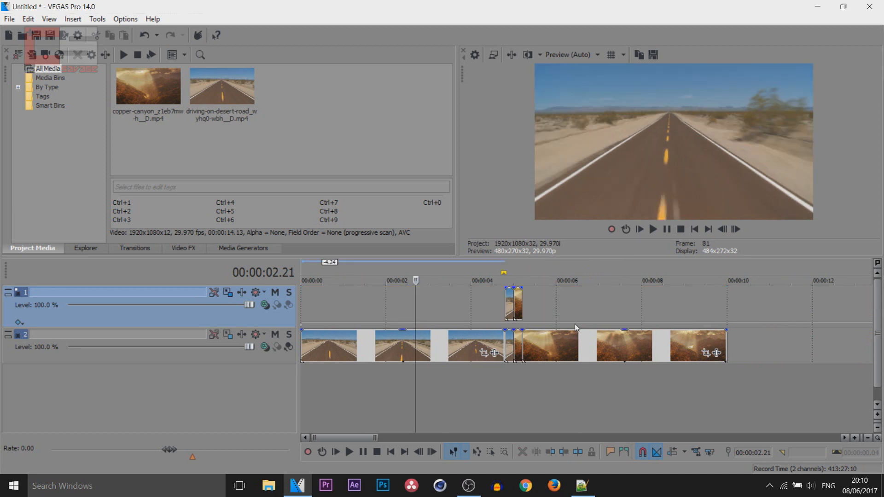
Play back the finished glitch transition from about one second before the road-to-canyon cut.
click(458, 352)
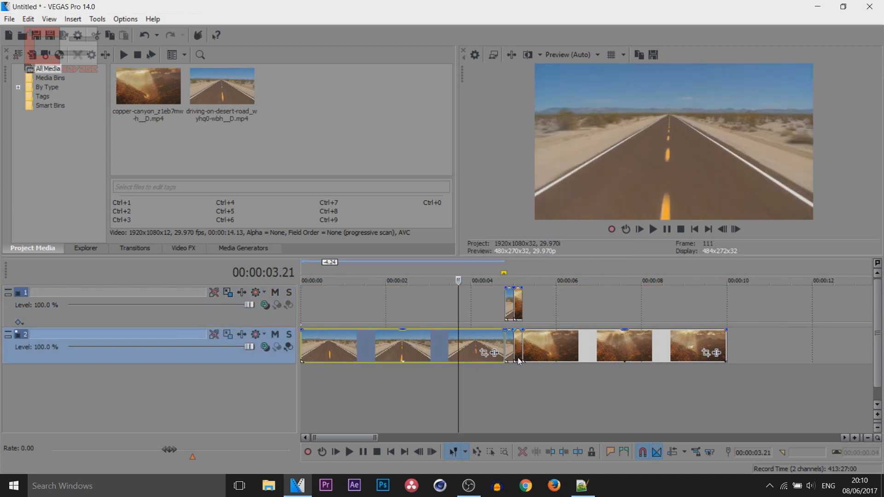
key(space)
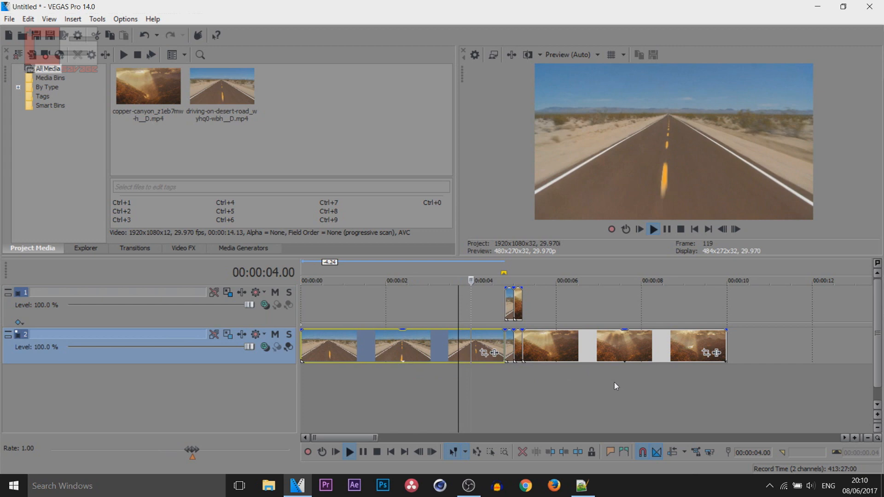
key(space)
key(space)
click(668, 229)
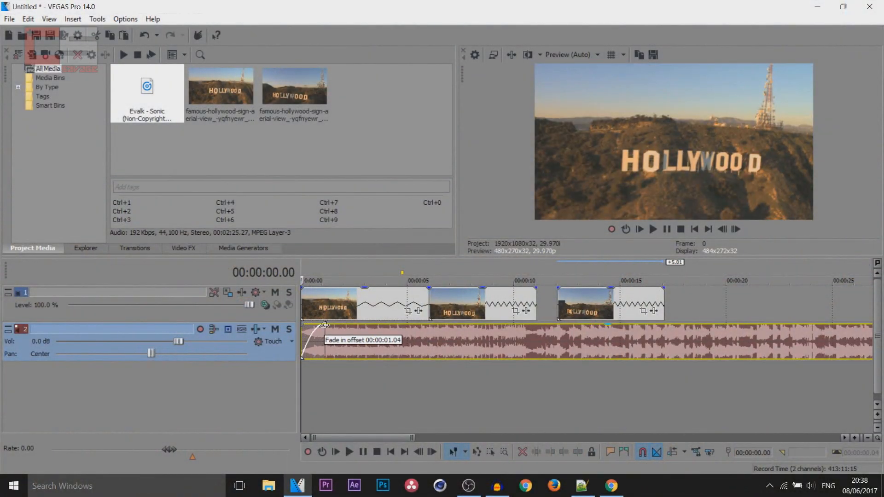
Play back the Hollywood clips with their music from the start, and replay the cut between the first two clips.
key(space)
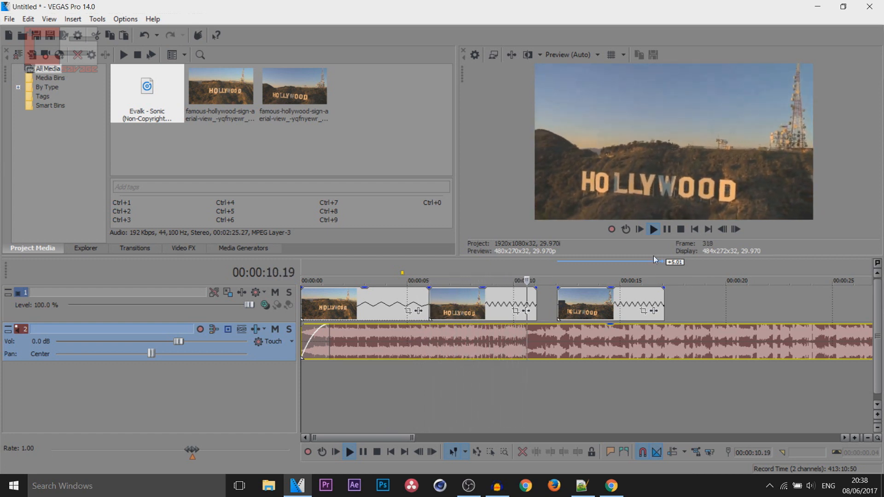
click(671, 231)
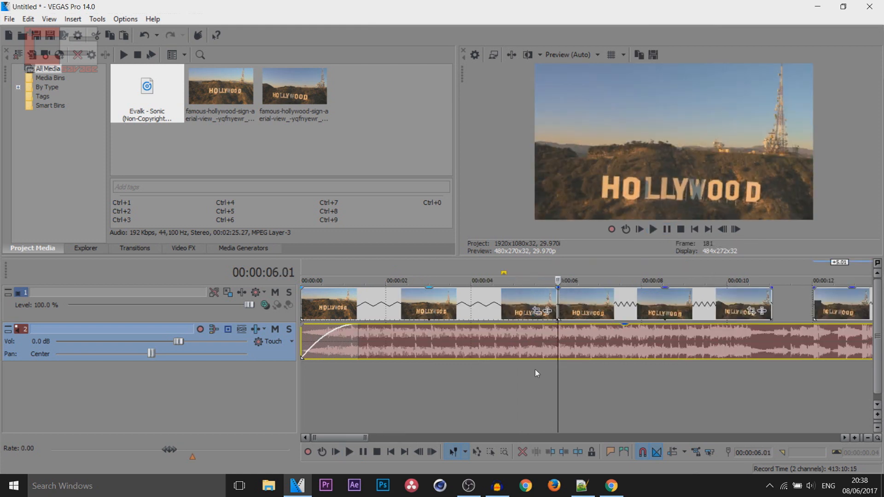
scroll(569, 341, up, 3)
scroll(568, 341, down, 3)
click(533, 383)
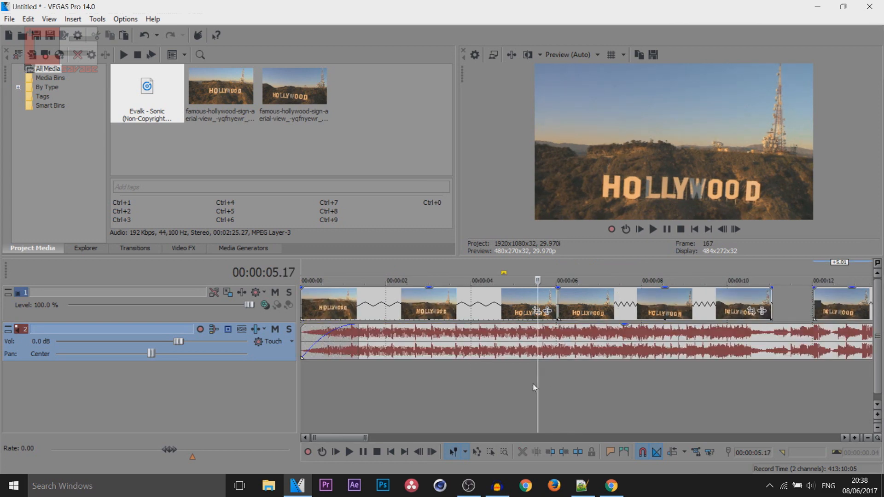
scroll(494, 396, down, 2)
drag(419, 376, 390, 379)
key(space)
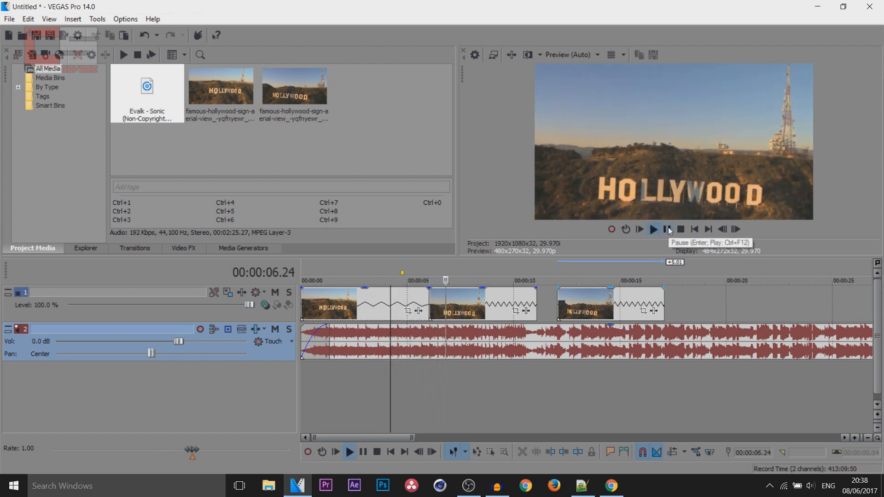
click(668, 229)
Add a marker at 00:00:06.01, at the cut between the first two Hollywood clips.
click(426, 316)
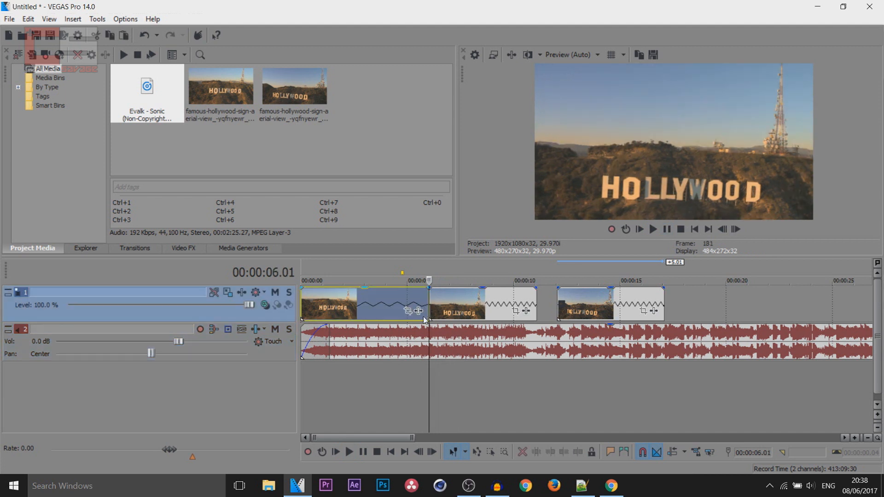
click(412, 395)
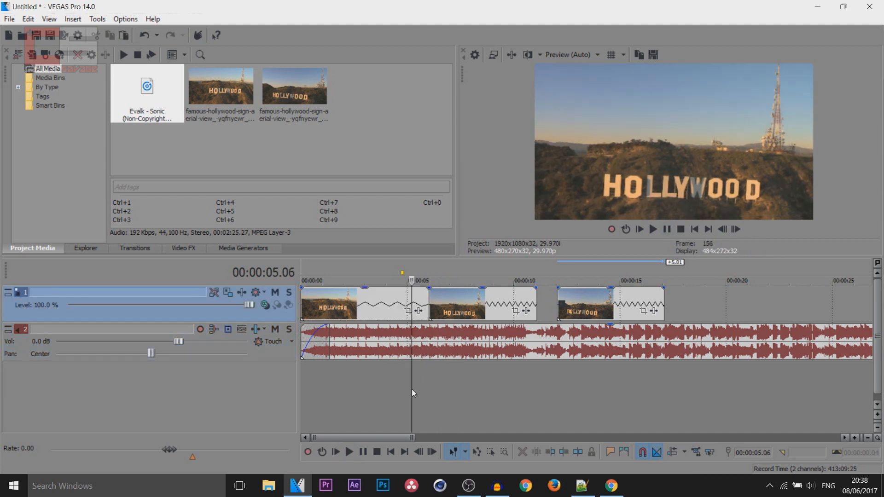
click(671, 229)
click(670, 229)
scroll(566, 353, up, 3)
click(536, 341)
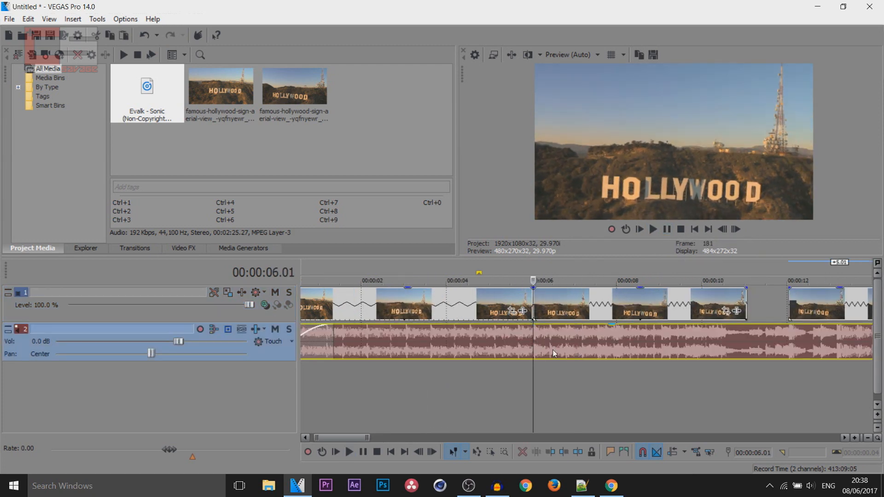
scroll(581, 338, up, 3)
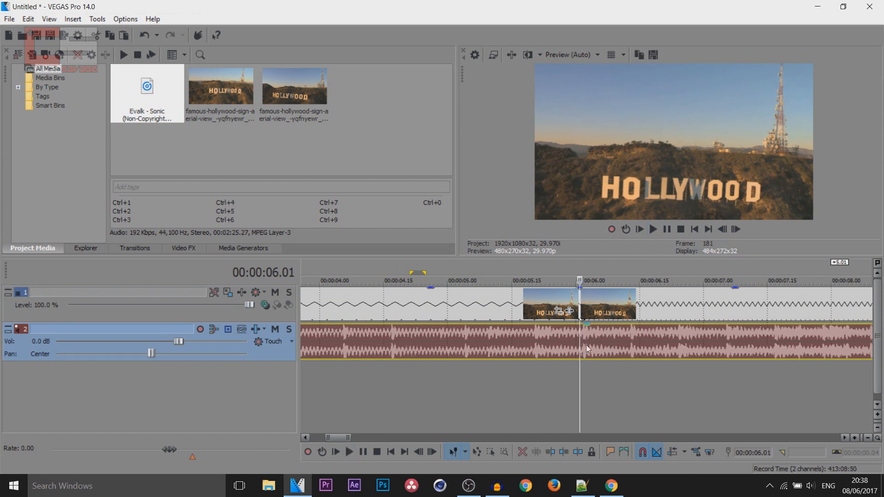
scroll(582, 341, up, 1)
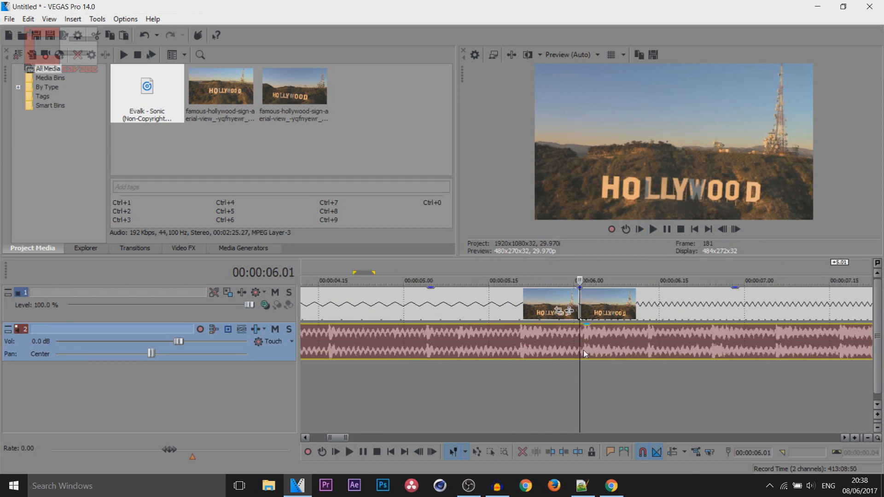
key(m)
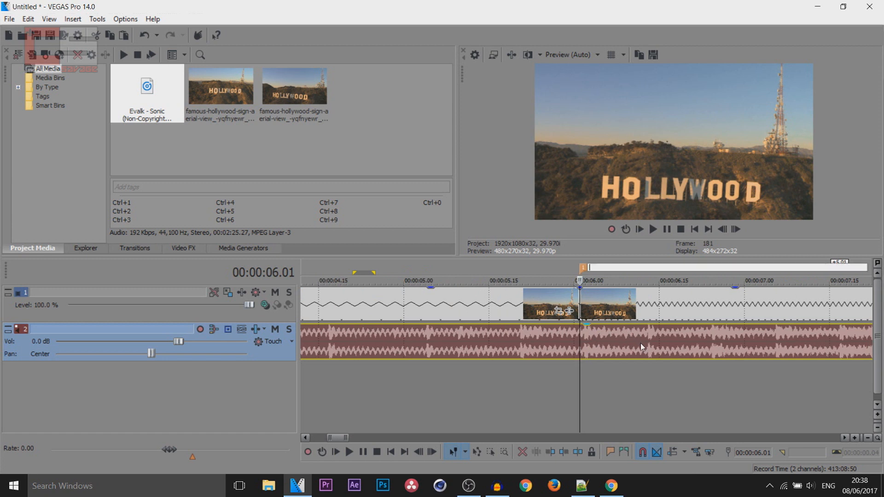
Play back the music after the first marker and add a second marker on the beat at 00:00:06.13.
click(649, 346)
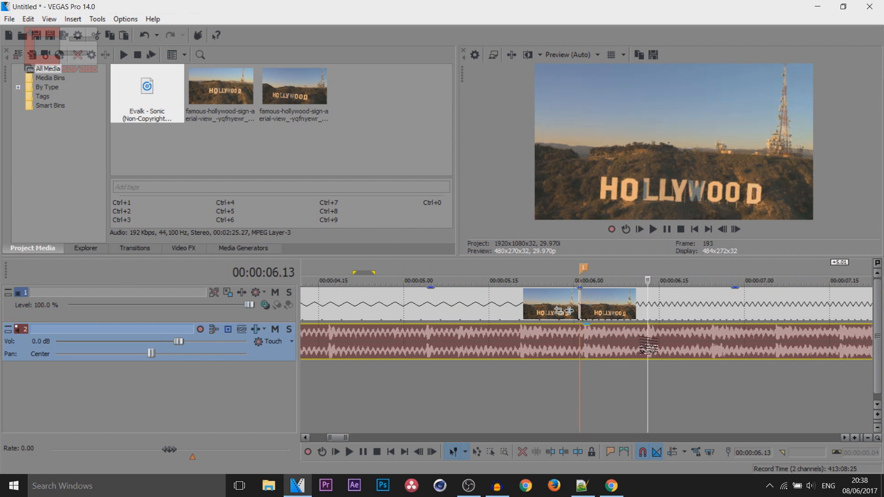
click(608, 358)
key(space)
click(667, 230)
click(645, 344)
key(m)
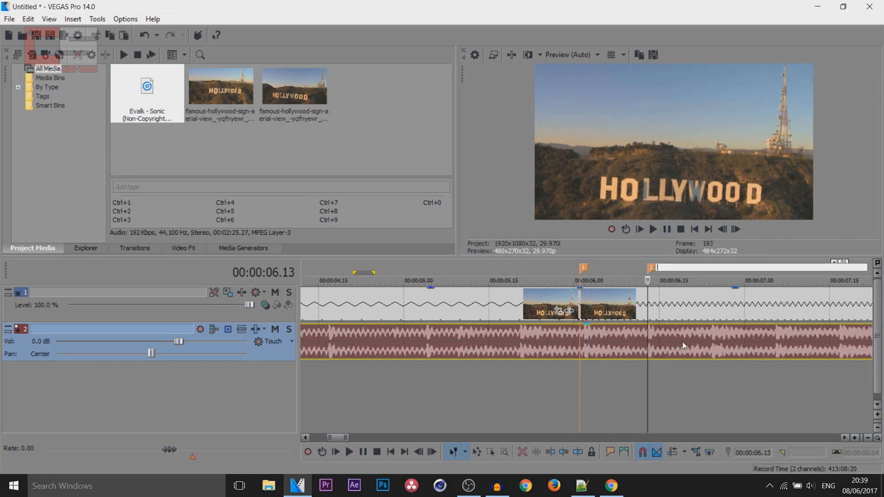
Add markers on the next two beats, at about 00:00:06.24 and 00:00:07.06, and move the latter about one frame earlier.
click(713, 345)
key(m)
click(778, 345)
key(m)
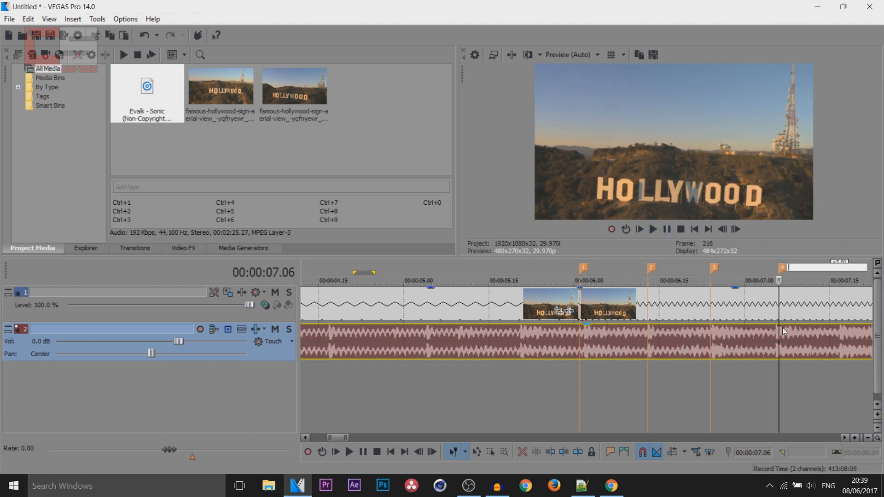
scroll(778, 345, up, 2)
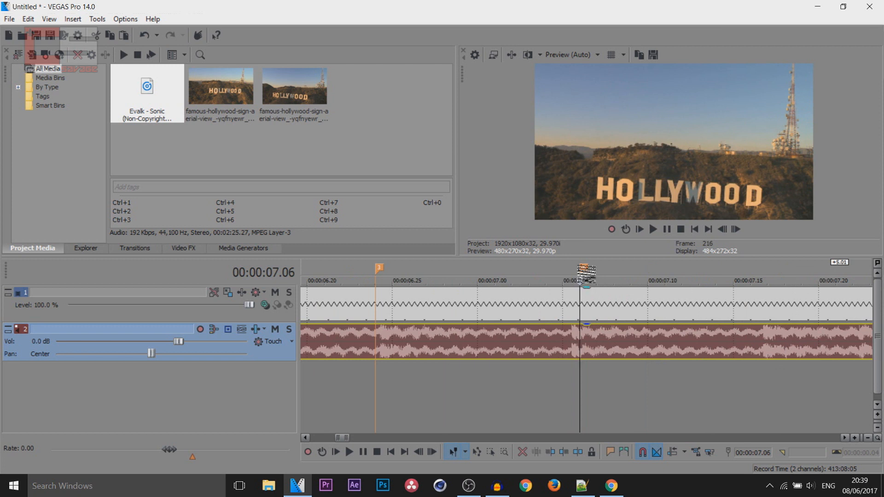
drag(585, 268, 569, 269)
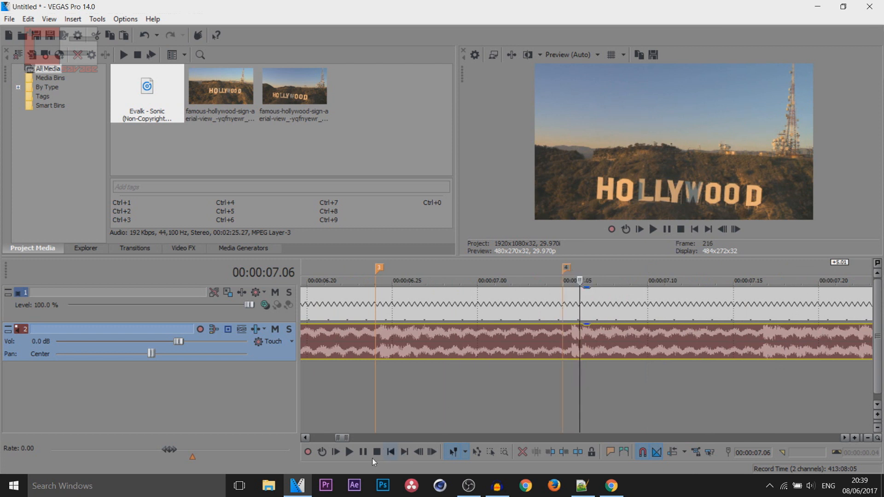
Play back the music past the fourth marker and add a marker on the beat at 00:00:07.16.
click(767, 348)
scroll(759, 361, down, 5)
scroll(664, 369, up, 4)
scroll(653, 366, down, 2)
scroll(621, 357, up, 1)
scroll(580, 360, down, 1)
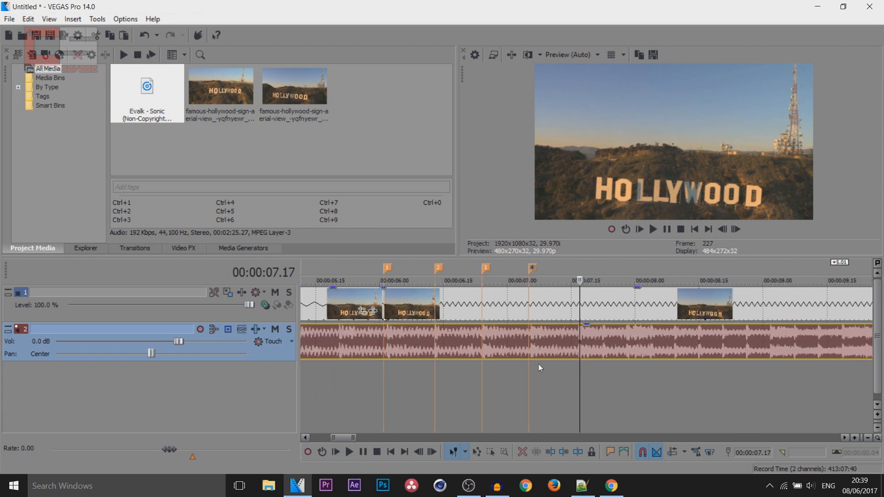
click(524, 364)
click(653, 228)
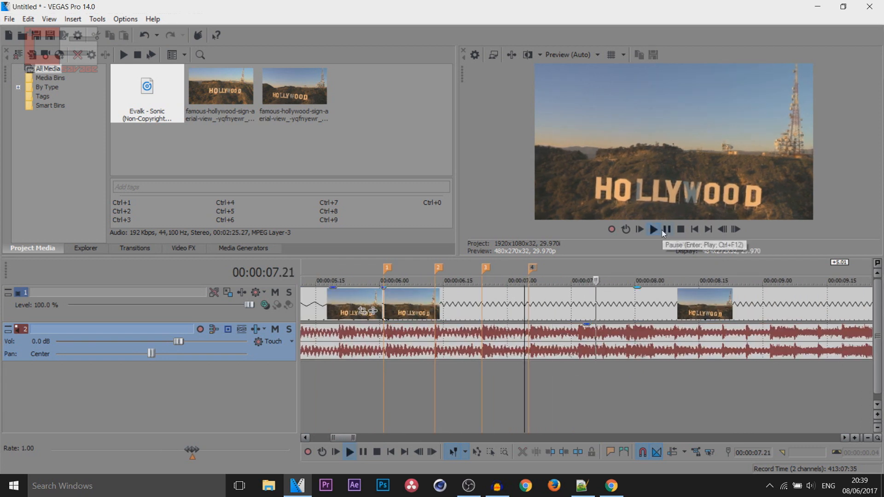
click(577, 352)
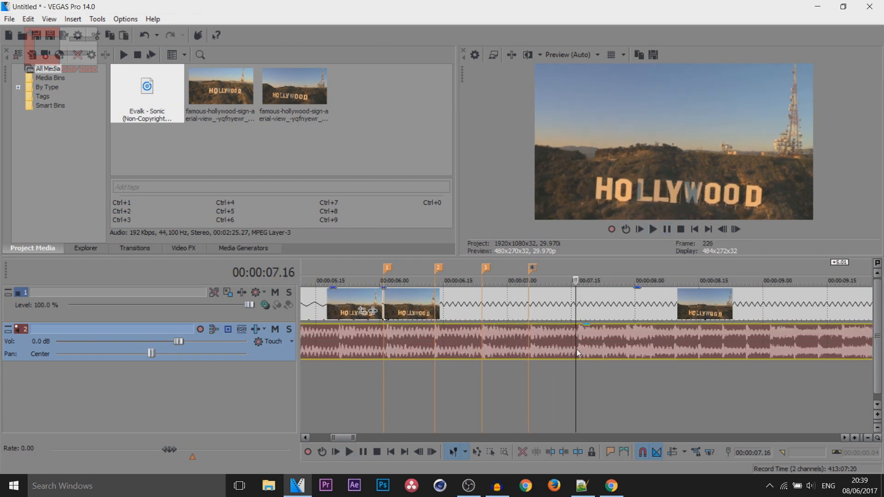
scroll(576, 352, up, 1)
scroll(589, 348, up, 1)
key(m)
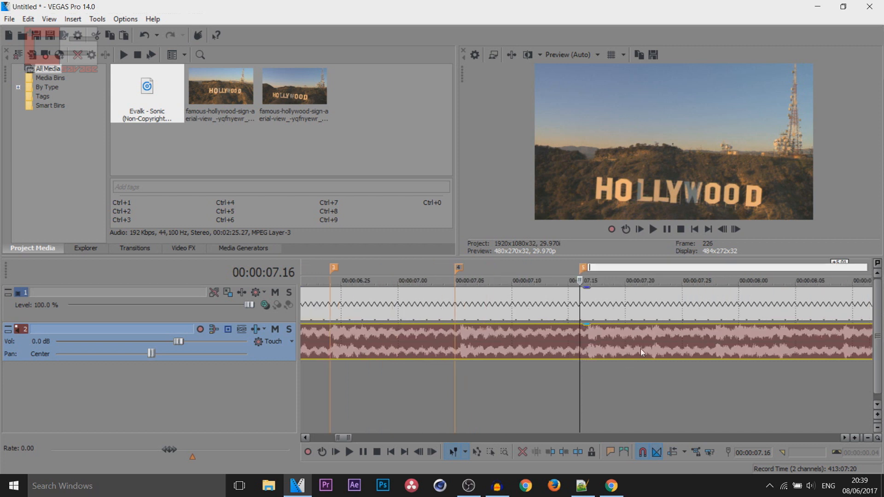
Add markers on the next two beats, at about 00:00:07.22 and 00:00:07.28, and replay the music across them.
click(649, 349)
key(m)
click(718, 351)
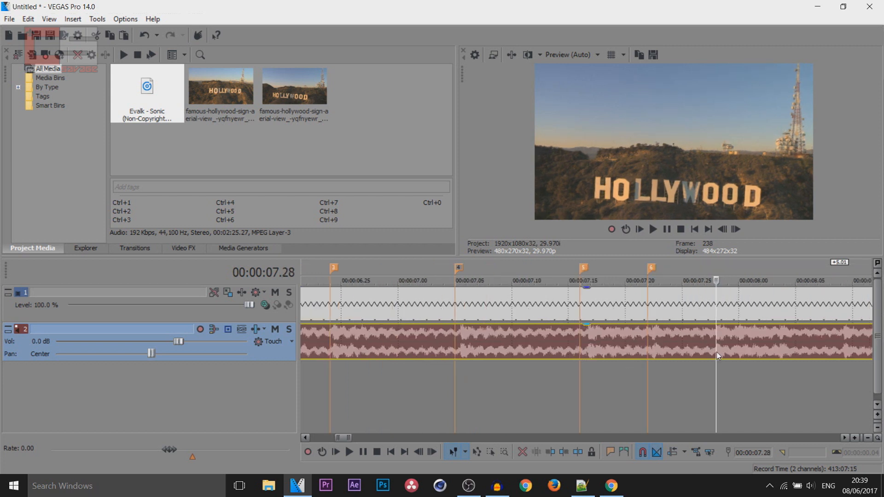
key(m)
scroll(605, 363, down, 2)
click(528, 390)
click(502, 382)
key(space)
key(space)
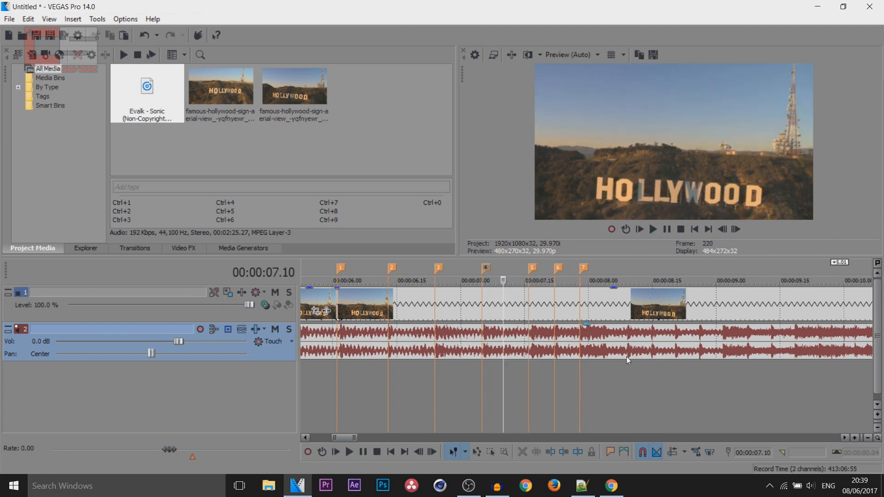
Play back the music from the beat marker near 00:00:09.18 and add a marker at 00:00:10.18, where the sound drops.
click(603, 351)
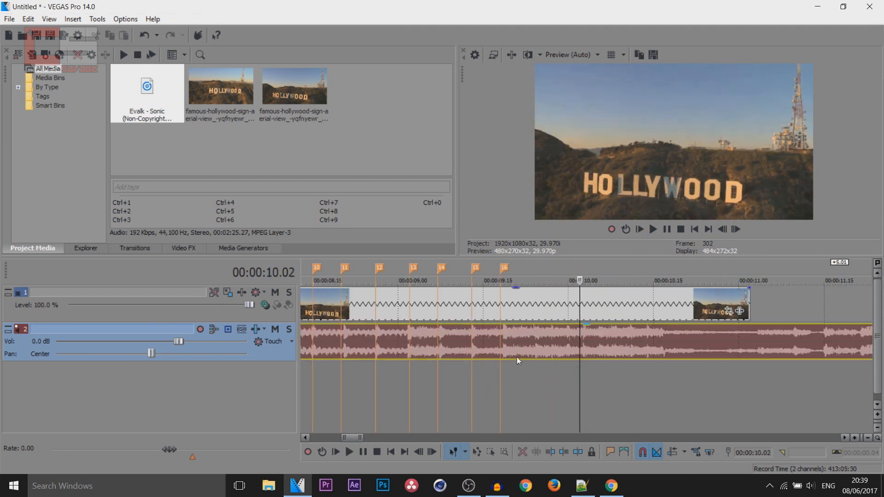
click(509, 354)
click(502, 360)
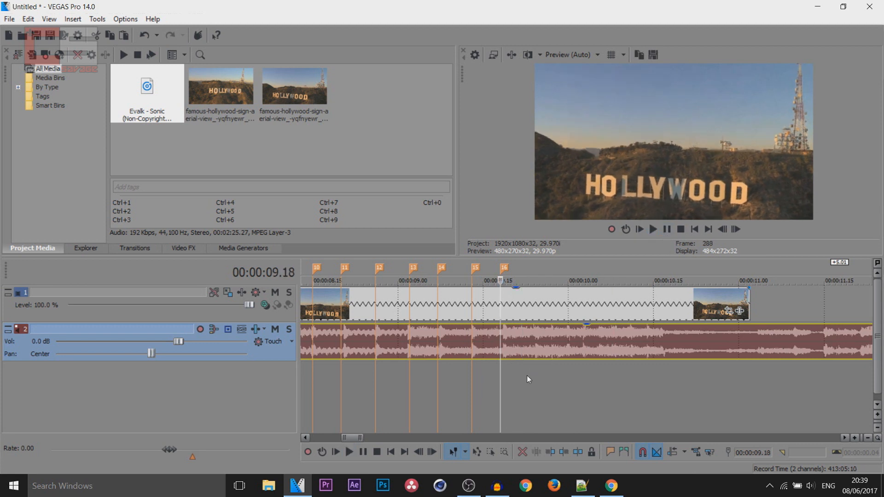
scroll(525, 389, up, 2)
drag(580, 395, 658, 388)
scroll(610, 393, down, 2)
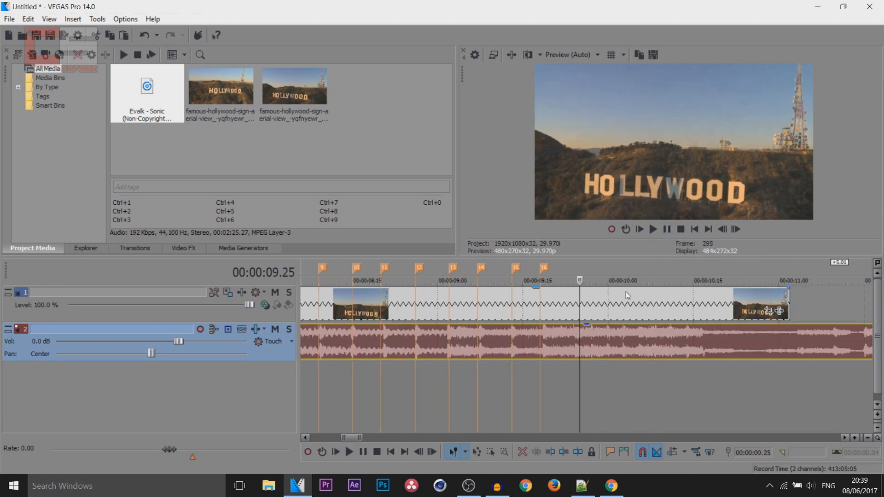
drag(580, 346, 545, 346)
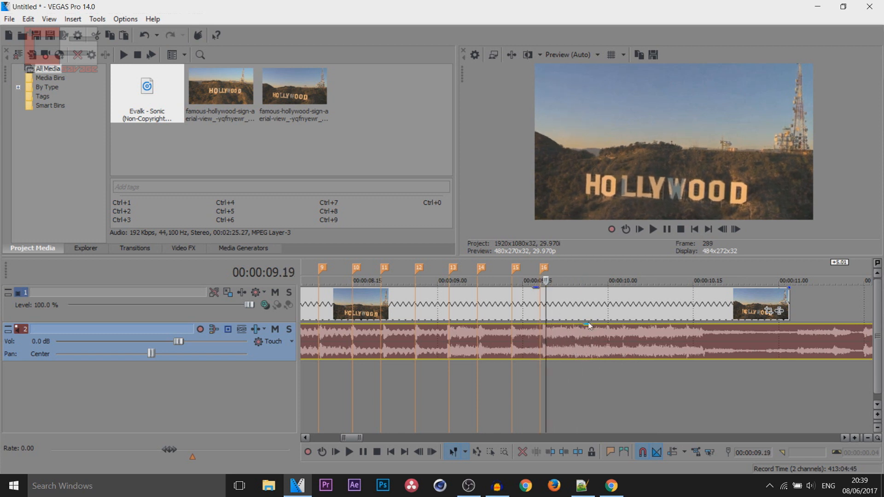
click(667, 229)
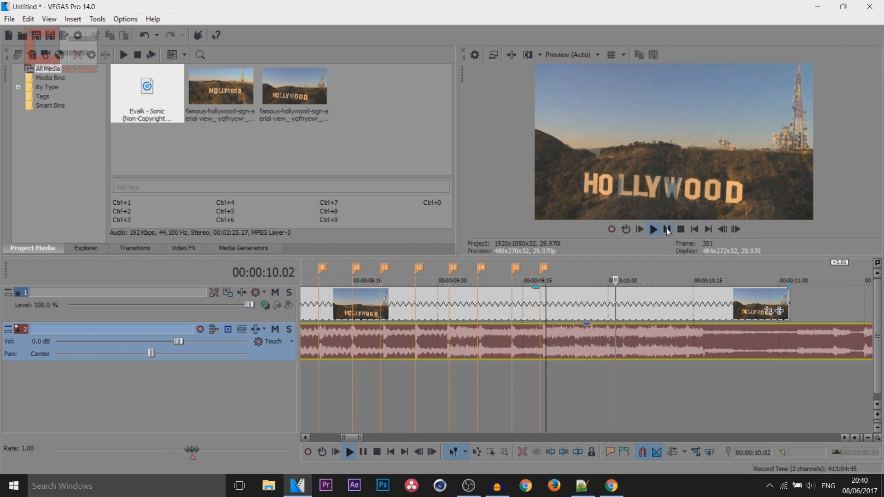
click(667, 229)
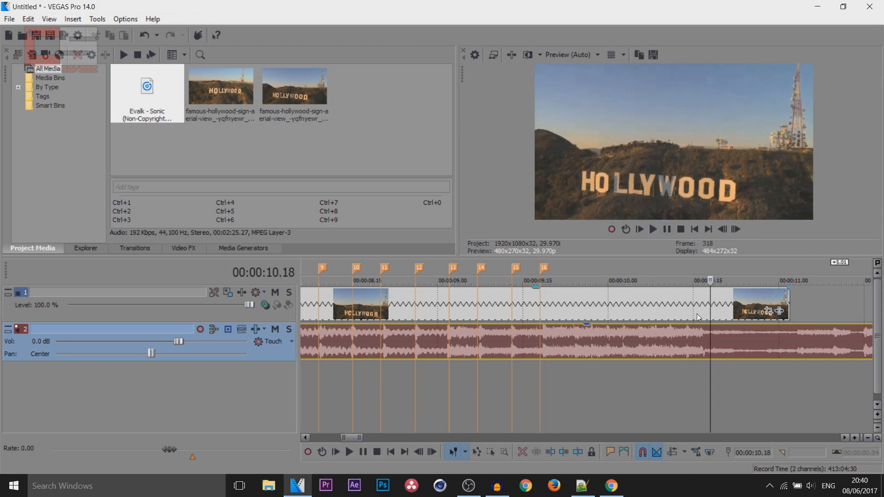
key(m)
Return the cursor to the cut at 00:00:06.01 and insert a new video track above the Hollywood clips.
click(541, 313)
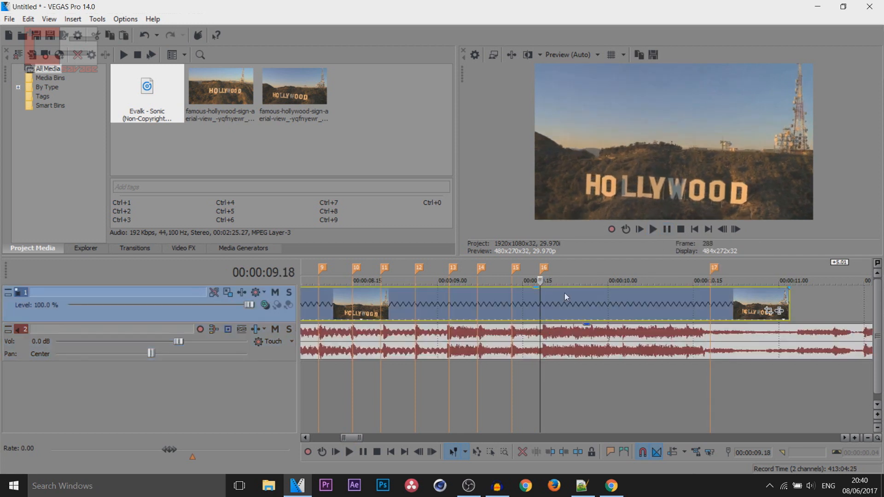
click(603, 300)
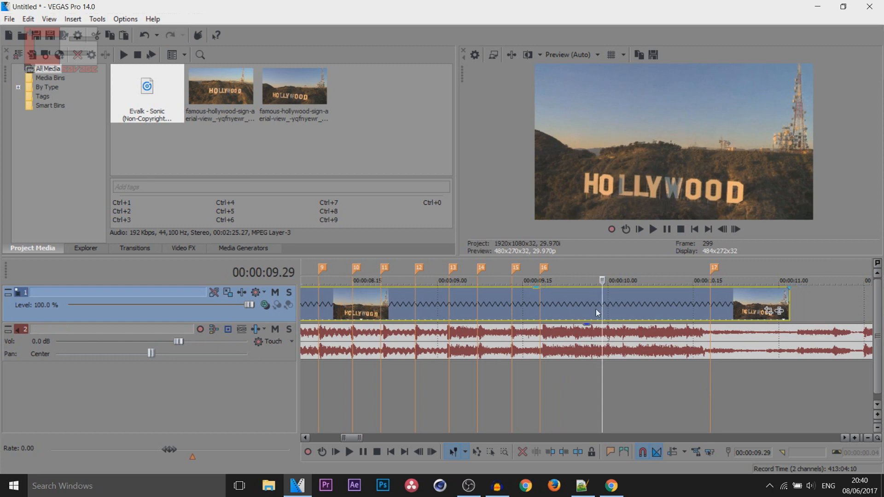
scroll(529, 313, down, 2)
click(410, 307)
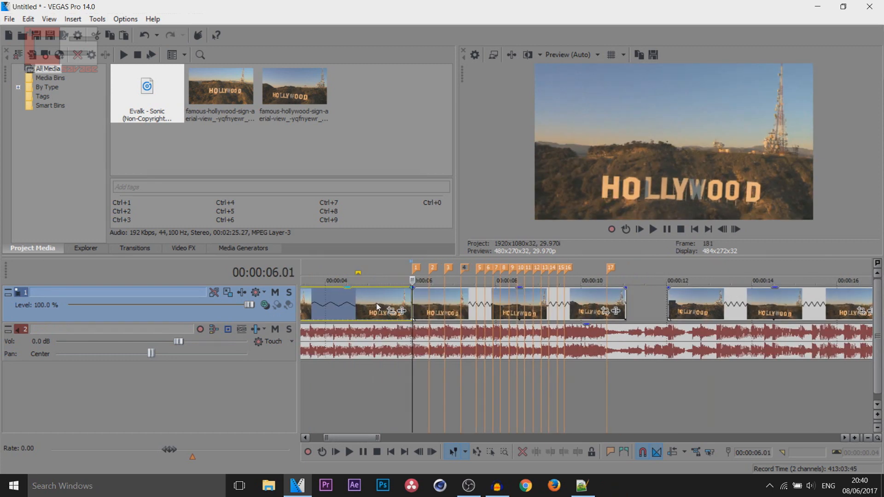
right_click(284, 310)
click(357, 152)
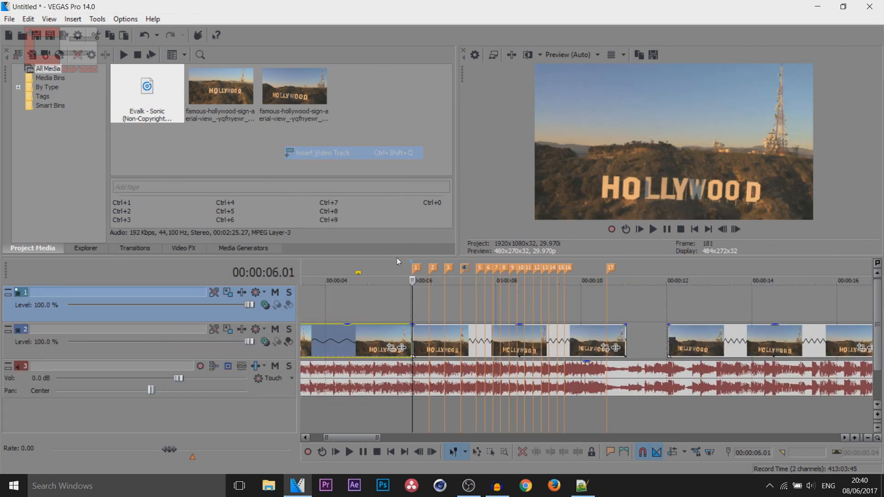
Place a black Solid Color generated event on the new video track, starting at the 00:00:06.01 marker.
click(415, 311)
scroll(419, 313, up, 3)
scroll(497, 327, down, 4)
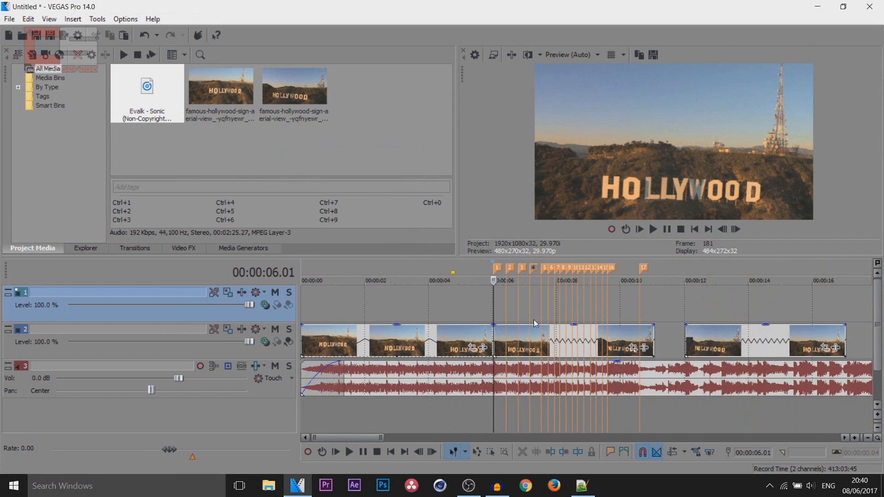
click(244, 248)
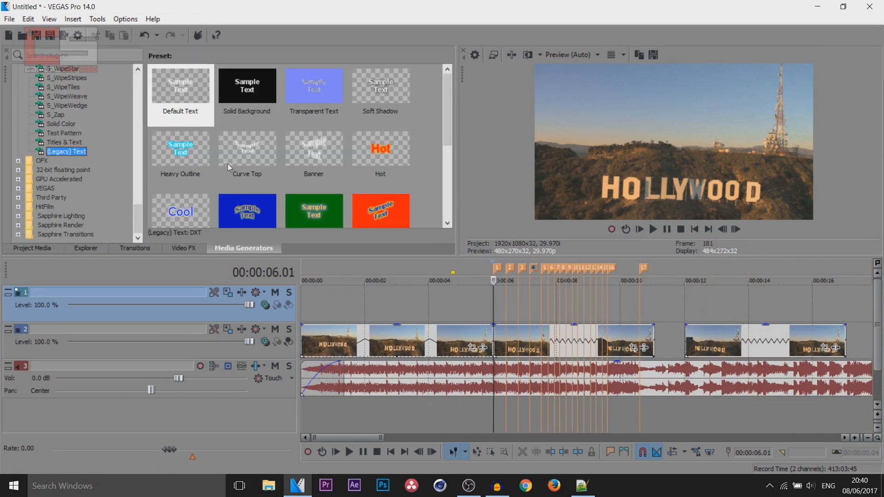
click(61, 124)
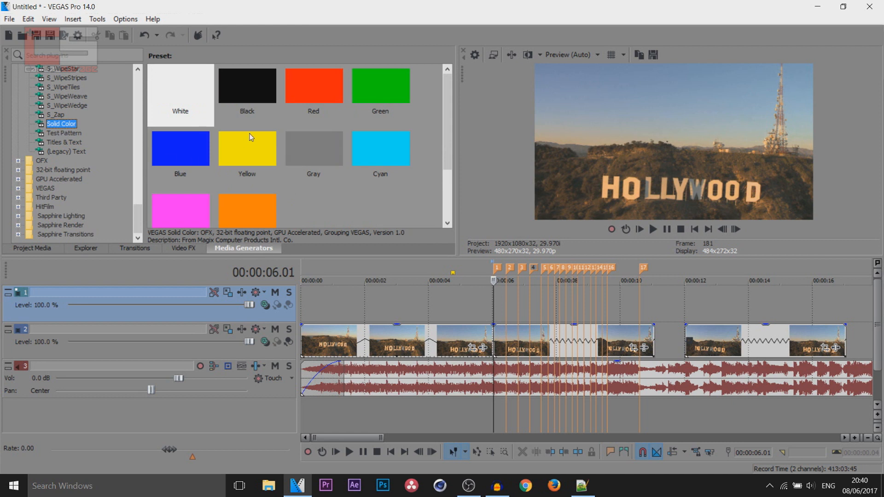
click(260, 101)
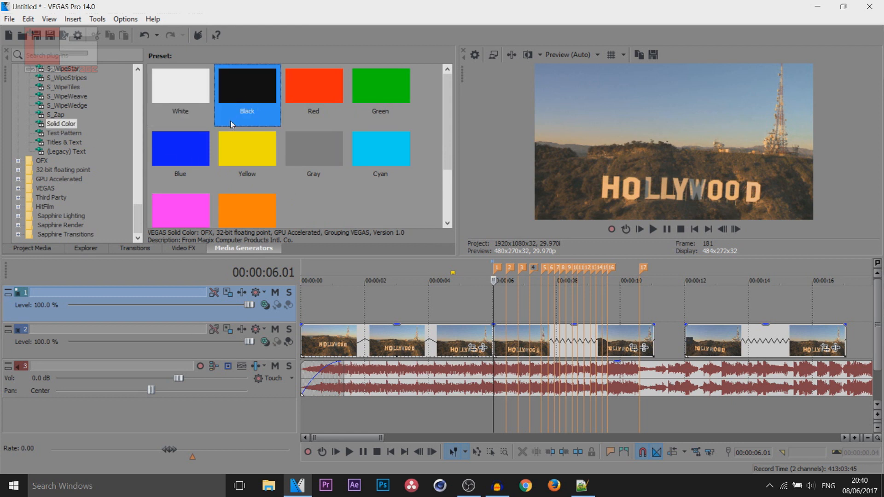
scroll(226, 129, down, 1)
scroll(223, 133, up, 1)
drag(246, 85, 494, 297)
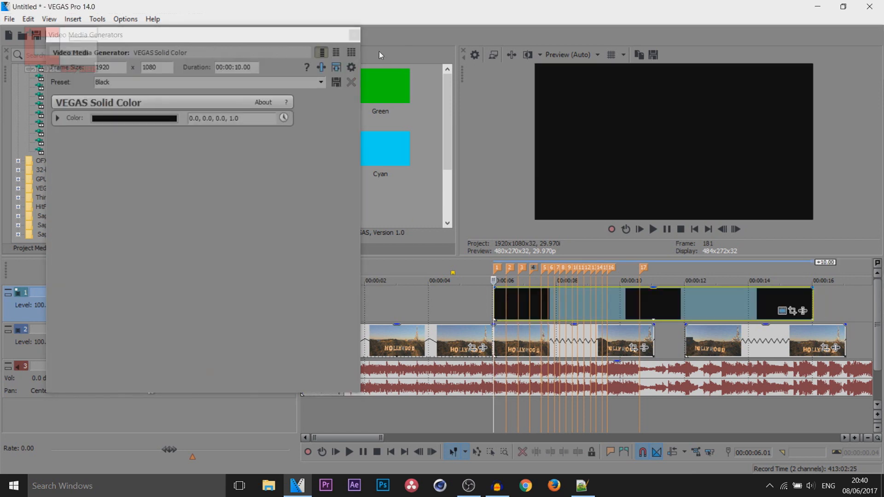
Trim the black solid event to three frames so that it ends at 00:00:06.04.
scroll(506, 316, up, 2)
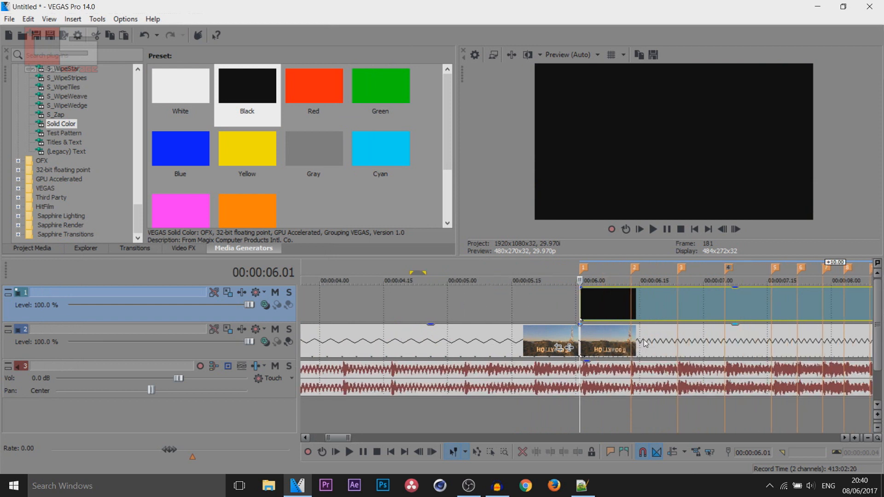
key(Right)
key(Right)
key(Right)
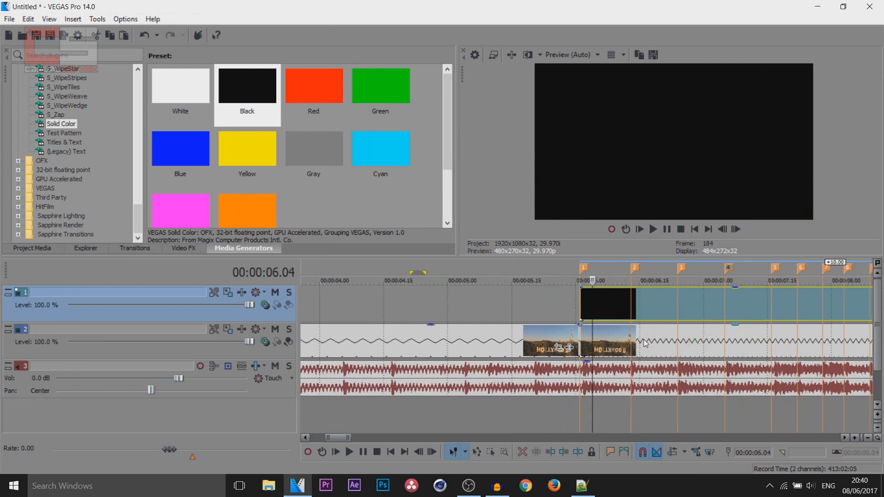
key(alt+bracketright)
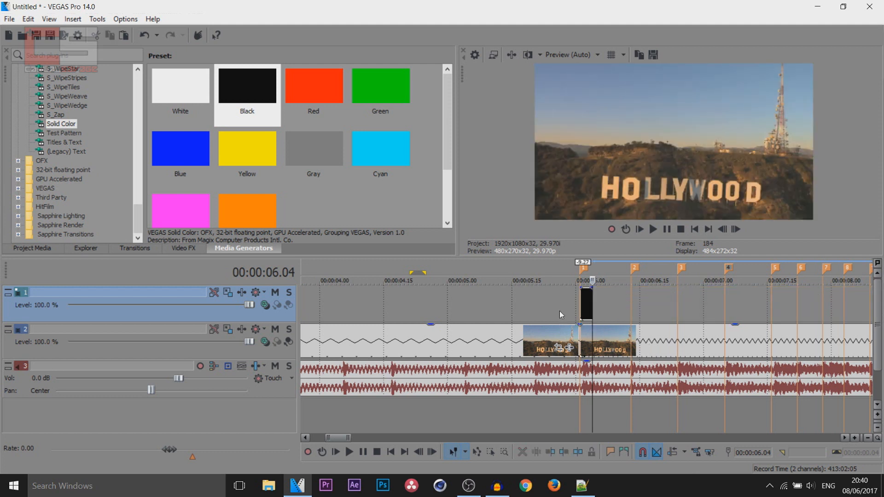
Copy the three-frame black event and paste it as a new copy of the source media at marker 2, 00:00:06.13.
click(582, 307)
scroll(580, 324, down, 2)
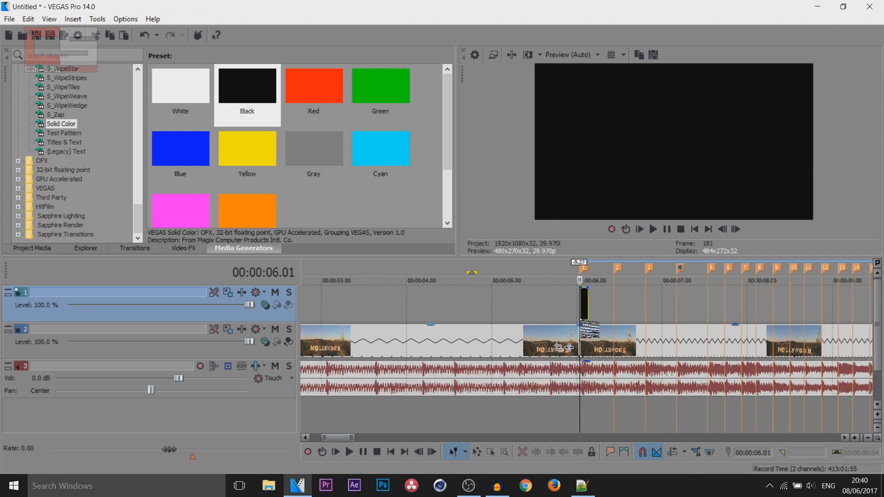
click(610, 311)
scroll(610, 312, down, 2)
key(ctrl+v)
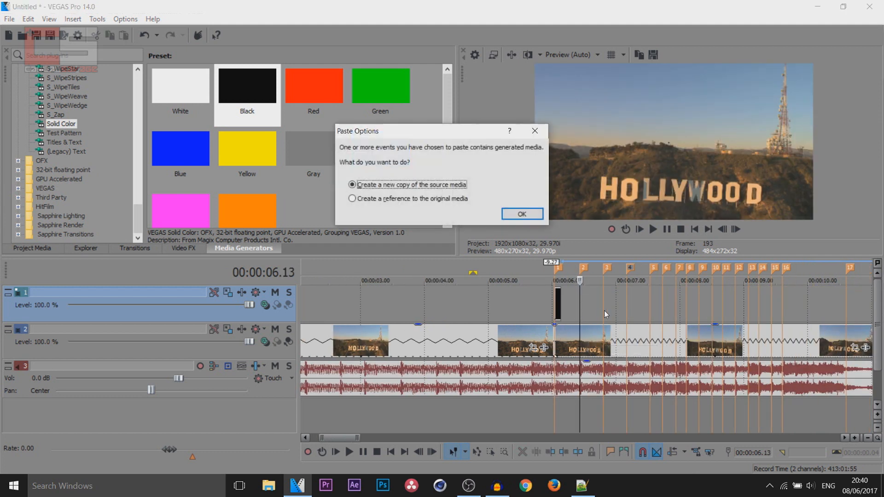
key(Return)
Paste new copies of the three-frame black event at marker 3 (00:00:06.24) and marker 4 (00:00:07.05).
click(602, 302)
key(ctrl+v)
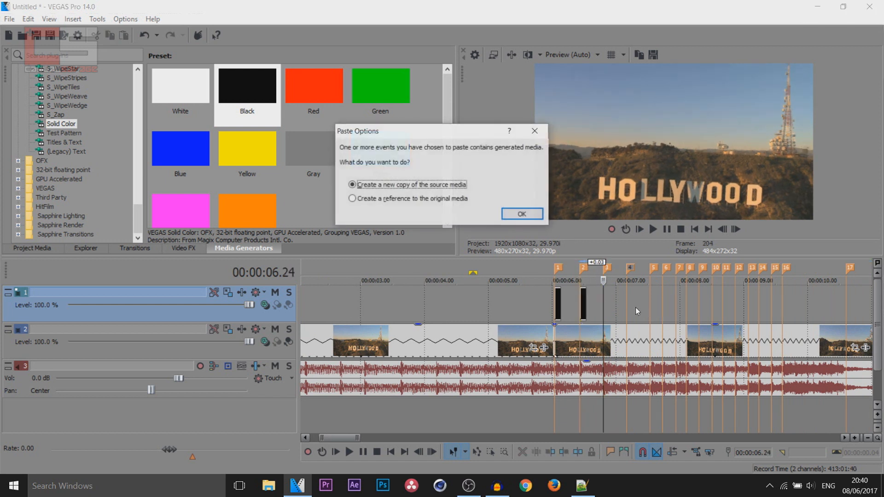
key(Return)
click(628, 308)
key(ctrl+v)
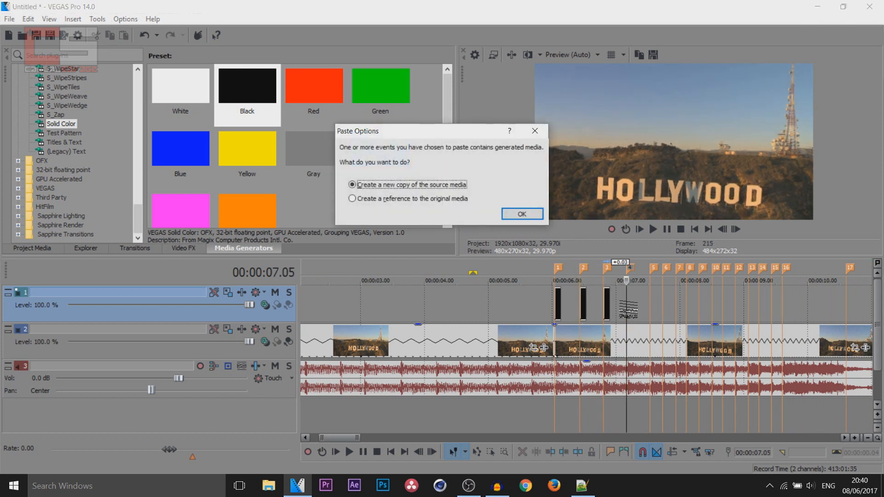
key(Return)
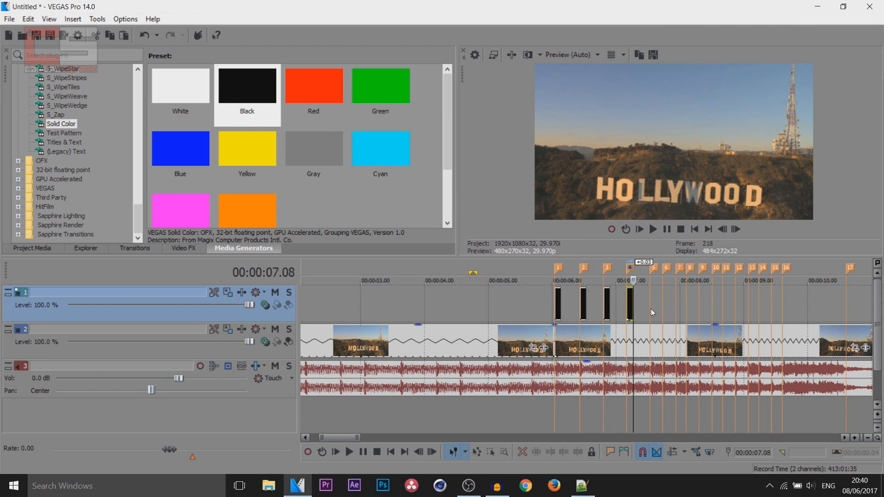
Paste another black event copy at marker 5, 00:00:07.16, and trim it to two frames so that it ends at 00:00:07.18.
click(652, 309)
scroll(644, 313, up, 2)
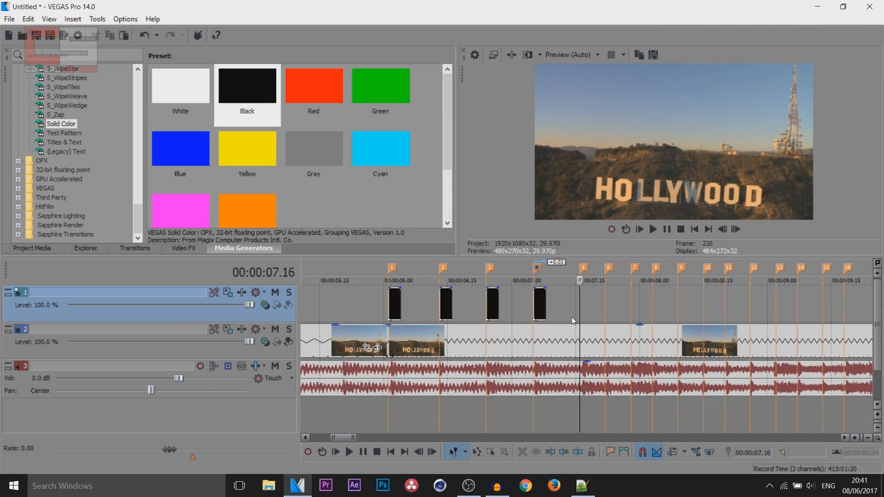
key(ctrl+v)
key(Return)
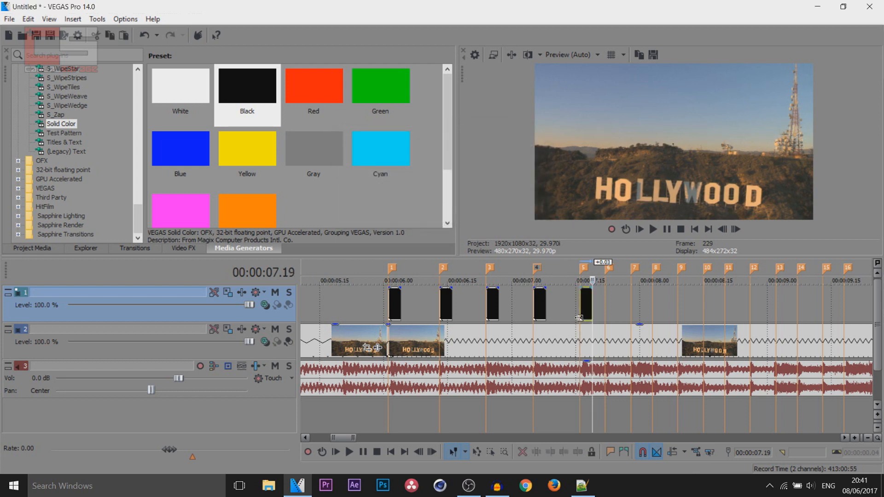
scroll(590, 321, up, 2)
drag(579, 305, 570, 307)
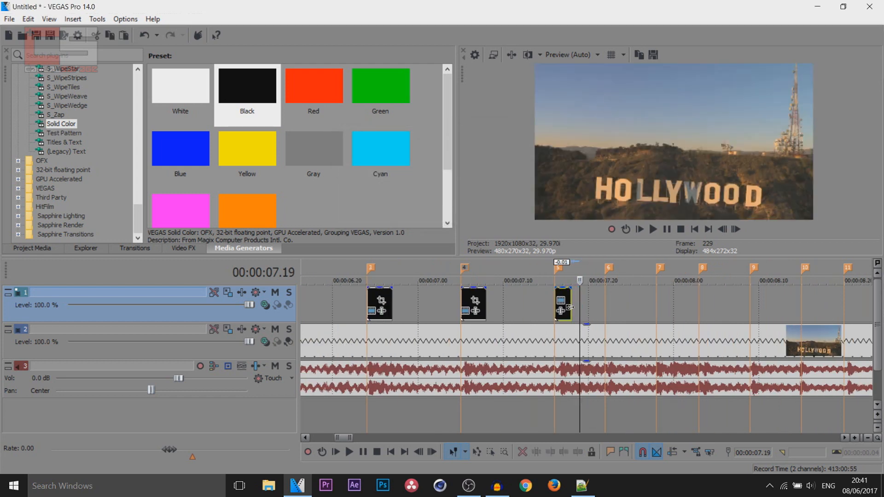
click(562, 312)
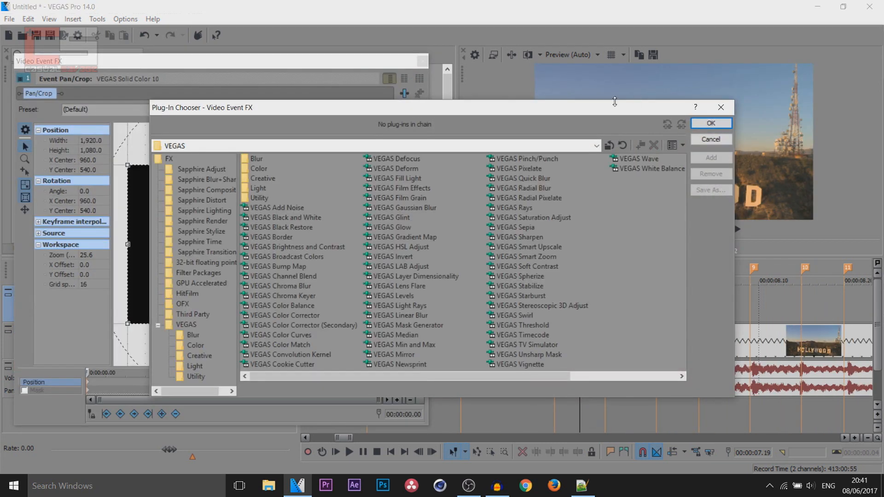
click(722, 109)
click(423, 61)
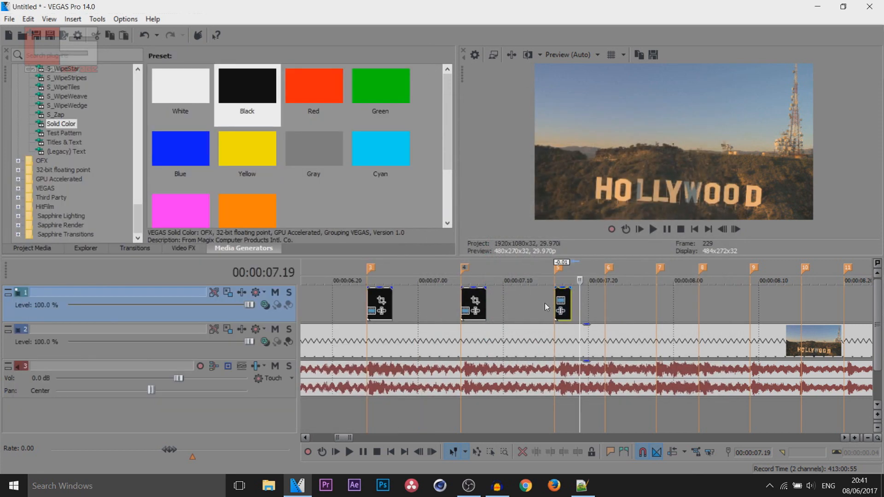
Step frame by frame through the black events at markers 5 and 4 to compare their lengths.
click(557, 306)
key(Right)
key(Right)
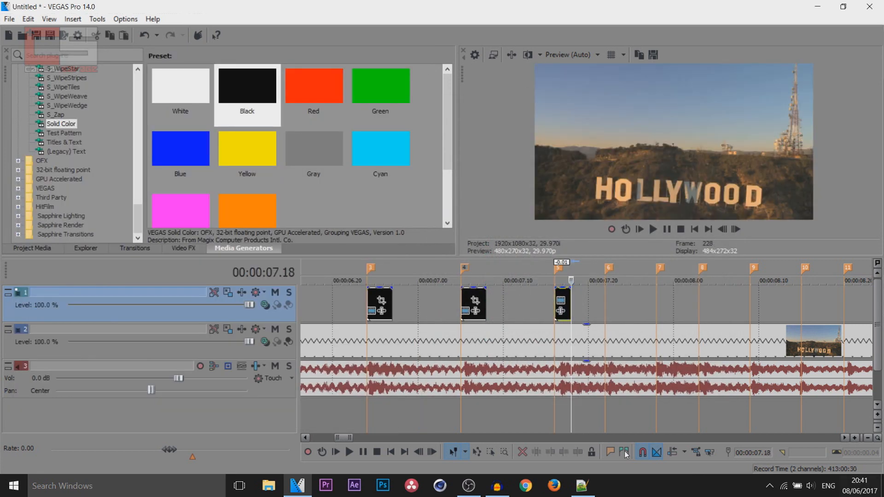
click(470, 304)
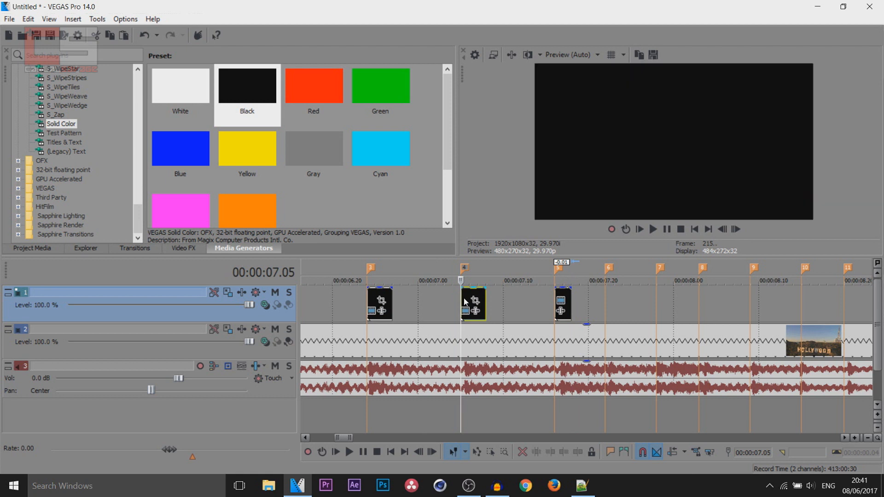
key(Right)
key(Right)
key(Right)
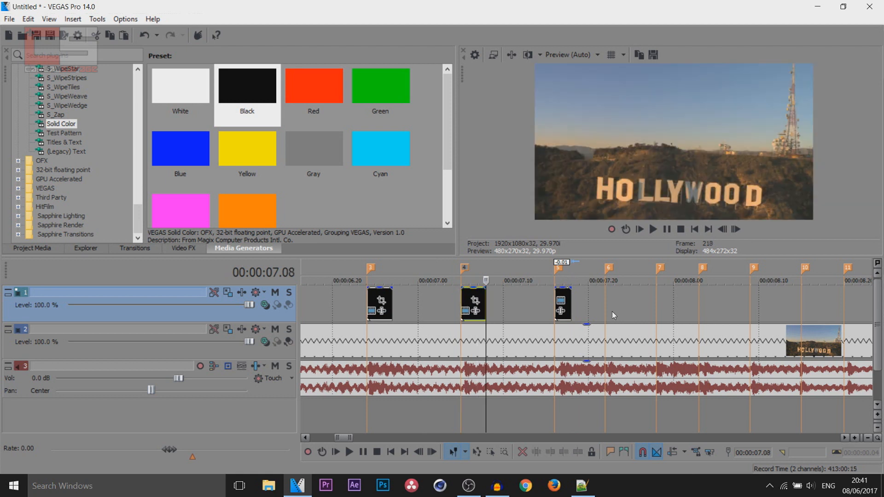
Copy the two-frame black event at marker 5 and paste new copies of it at markers 6 and 7.
click(561, 305)
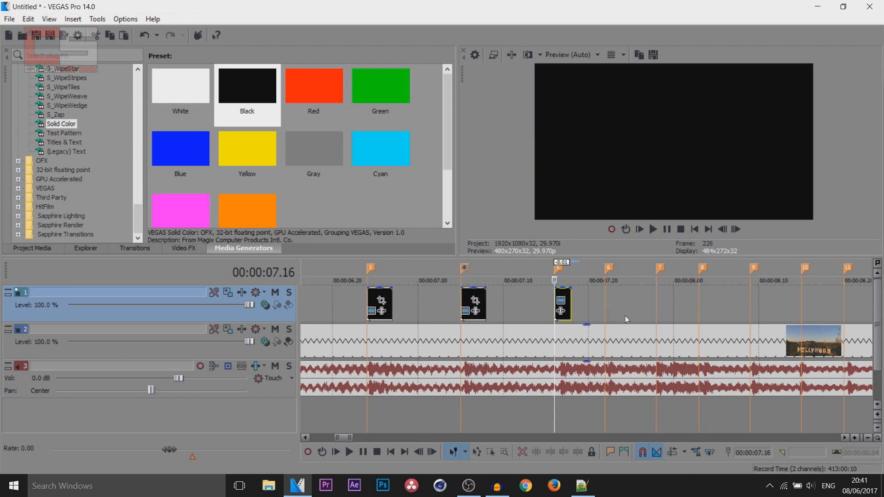
click(607, 304)
key(ctrl+v)
click(518, 212)
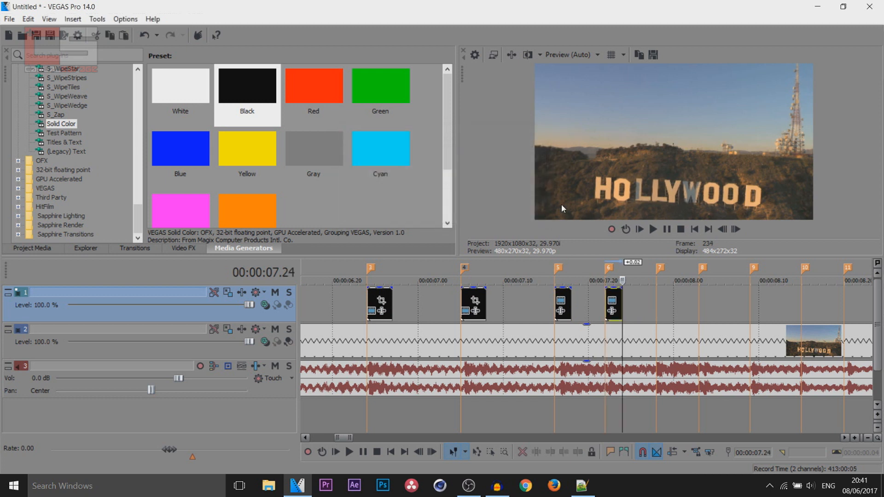
click(656, 311)
key(ctrl+v)
key(Return)
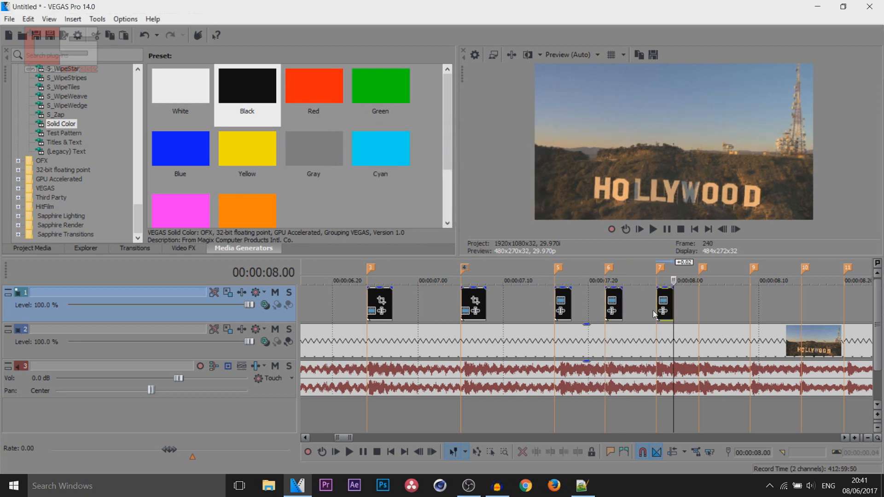
Paste new copies of the two-frame black event at each beat marker from 8 to 16.
click(701, 314)
key(ctrl+v)
key(Return)
click(749, 313)
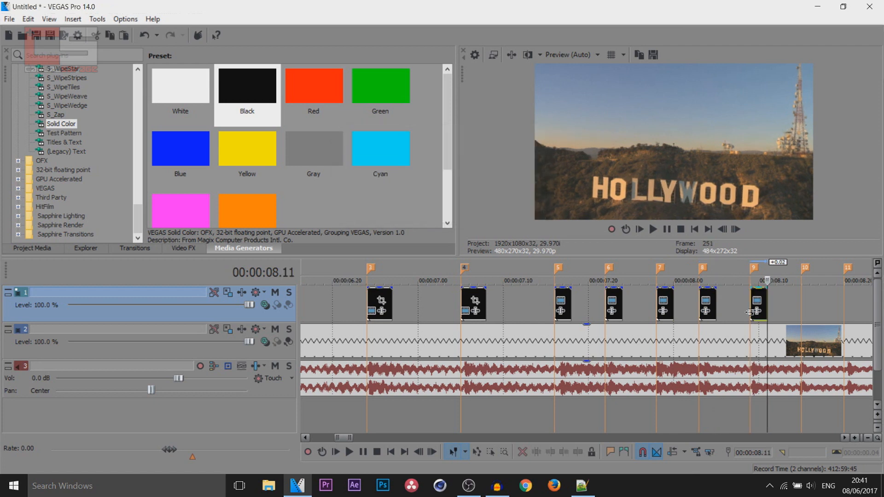
key(ctrl+v)
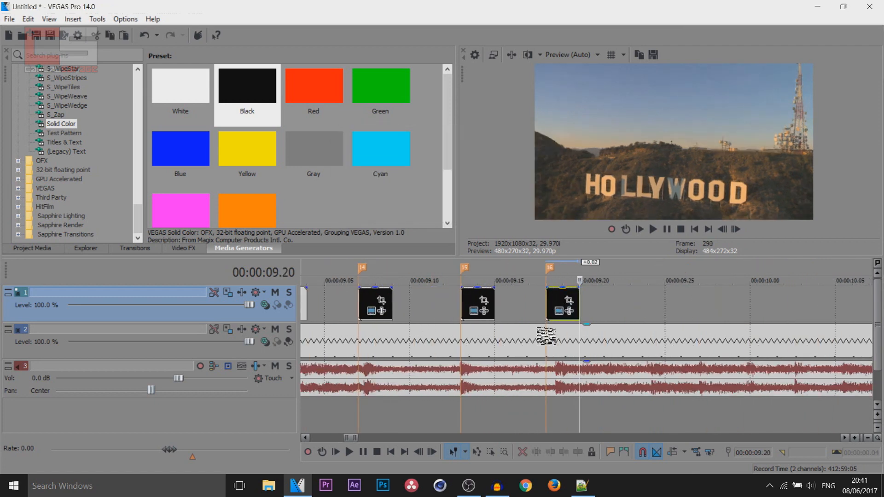
Trim the black event at marker 16 to one frame, ending at 00:00:09.19, and copy the shortened event.
click(547, 306)
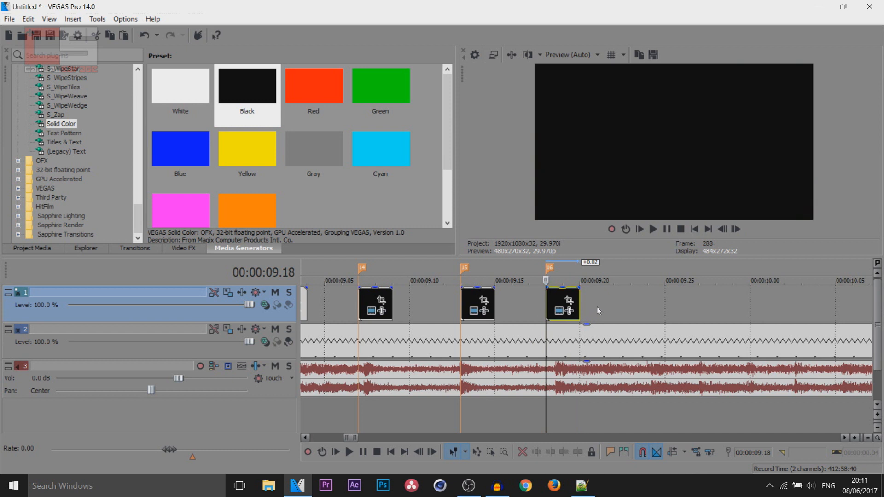
key(Right)
key(alt+])
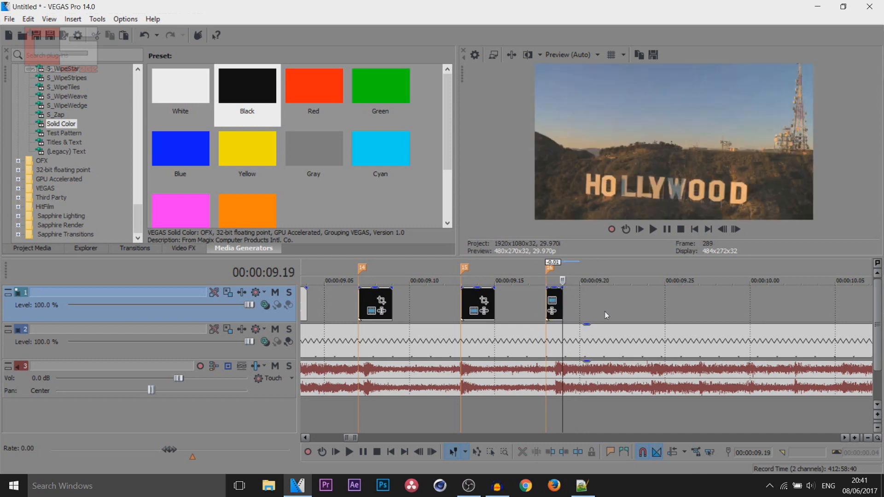
click(558, 317)
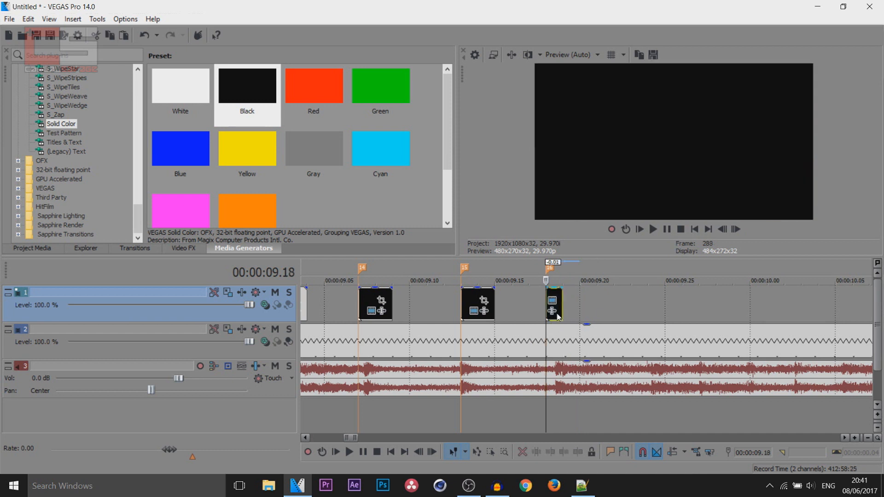
key(Right)
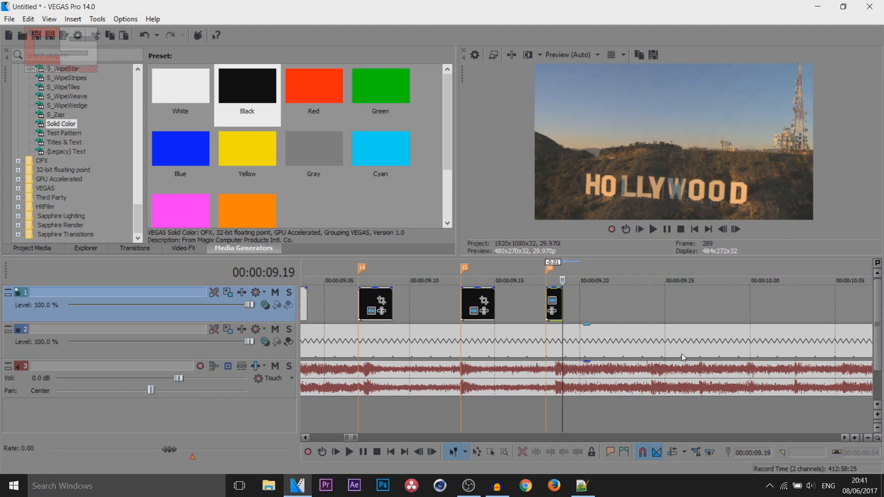
Paste a new copy of the one-frame black event at 00:00:09.22, leaving three empty frames after the previous one.
key(Right)
key(Right)
key(Right)
key(Right)
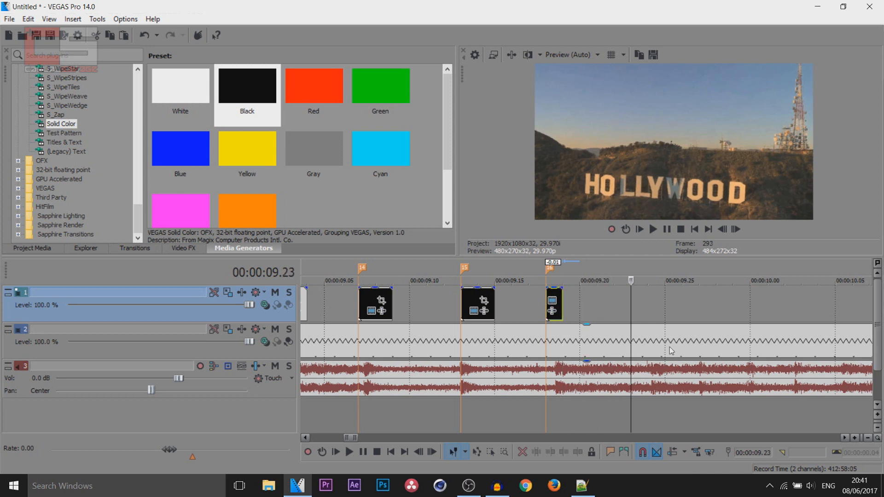
click(563, 309)
key(Right)
key(Right)
key(Right)
key(ctrl+v)
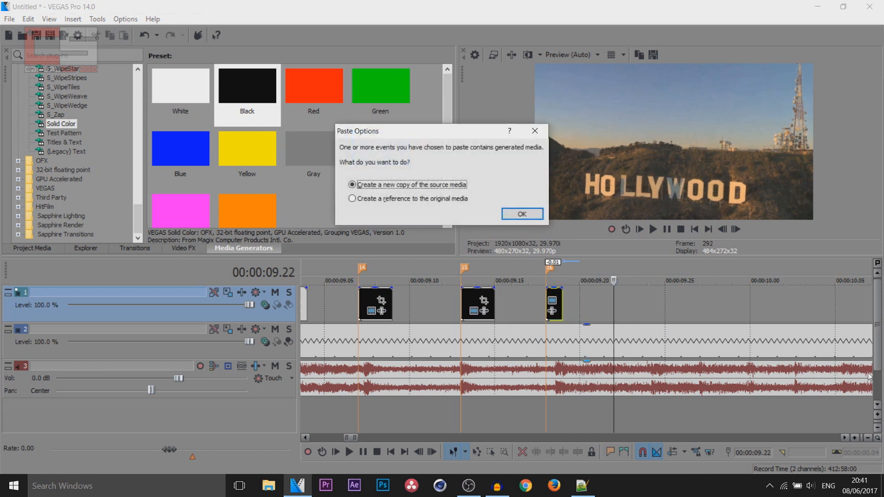
key(Return)
Continue pasting one-frame black events with three empty frames between them, up to 00:00:10.04.
key(Right)
key(Right)
key(Right)
key(ctrl+v)
key(Return)
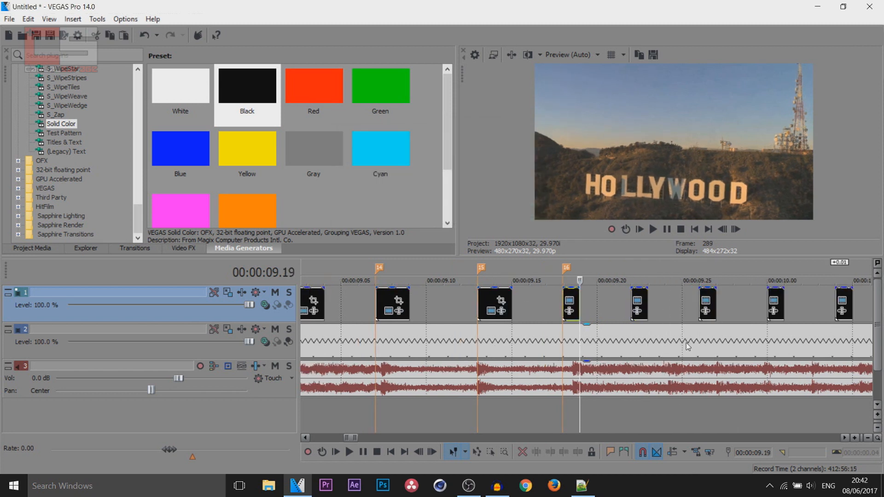
Tighten the gaps to two empty frames, repeating the one-frame black event every three frames from marker 16 until 00:00:10.16.
key(Right)
key(Right)
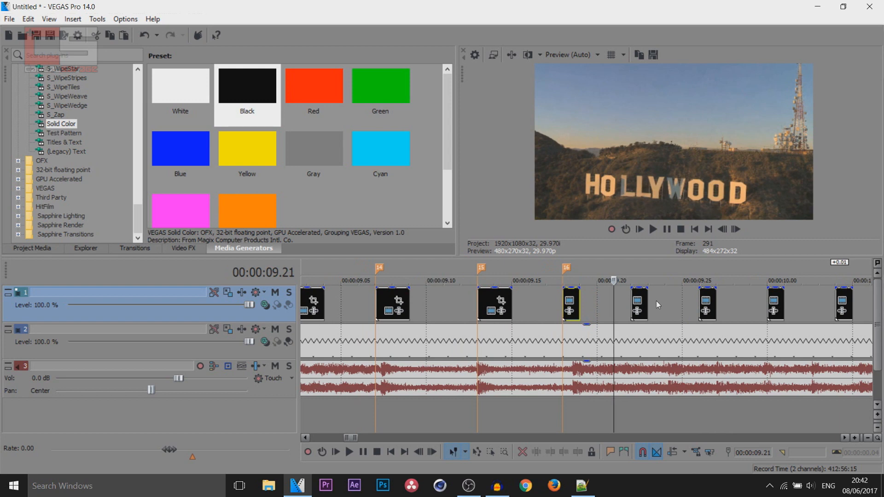
drag(641, 296, 640, 313)
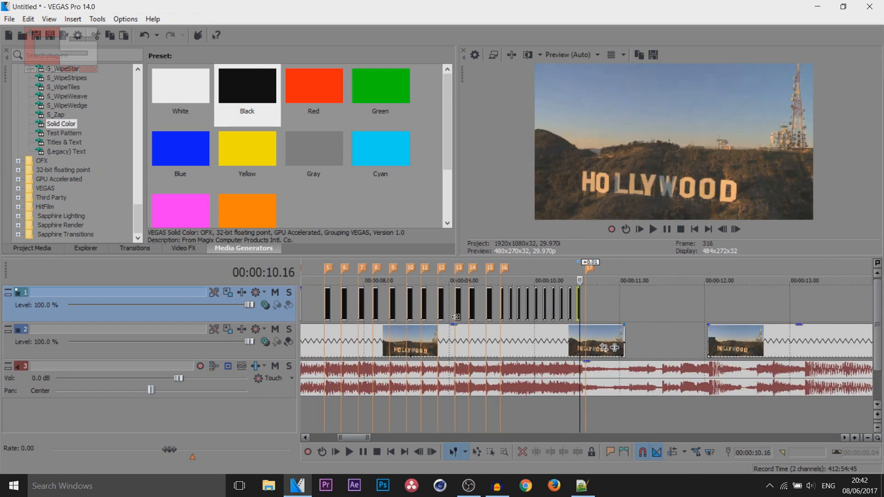
Play the project from the start to check the black flashes against the music, and pause within the one-frame flashes.
click(328, 308)
scroll(616, 308, down, 2)
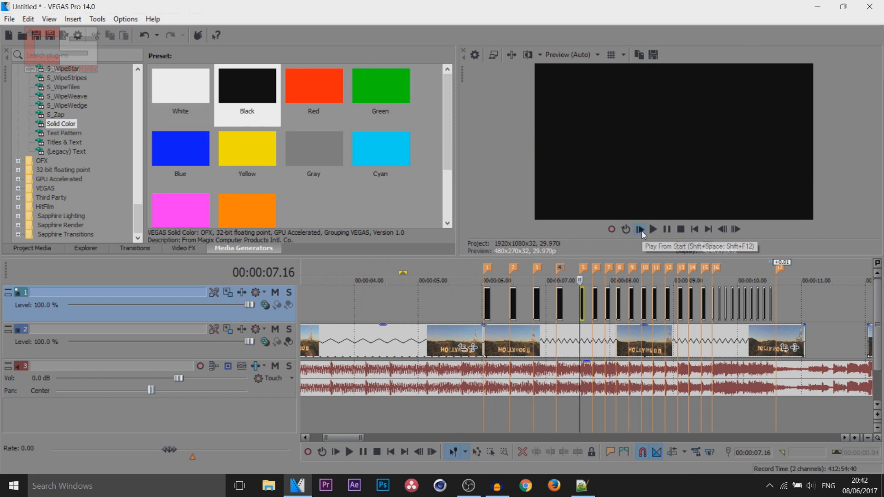
click(642, 232)
scroll(591, 309, down, 3)
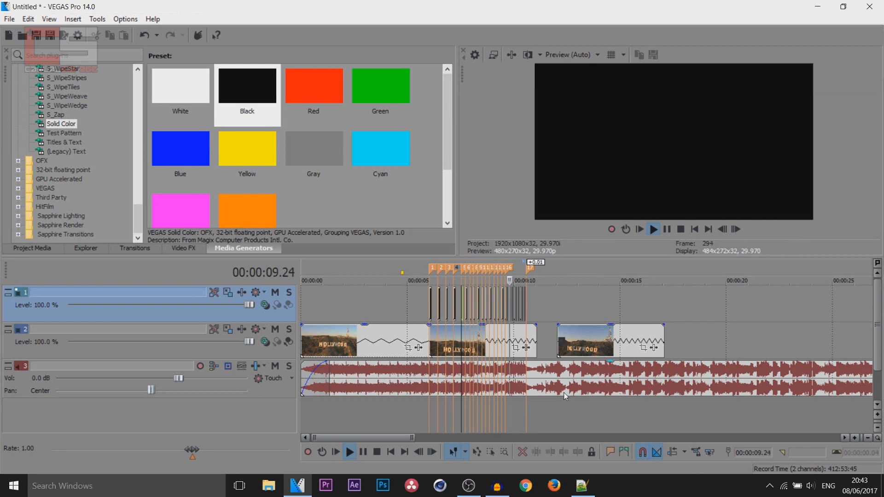
click(666, 229)
Play back the one-frame black flashes from marker 16 at 00:00:09.18.
click(510, 342)
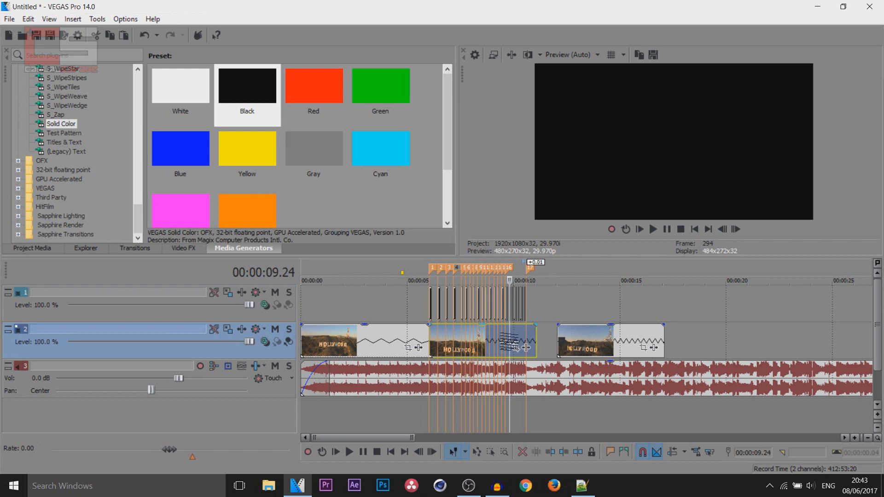
scroll(516, 343, up, 3)
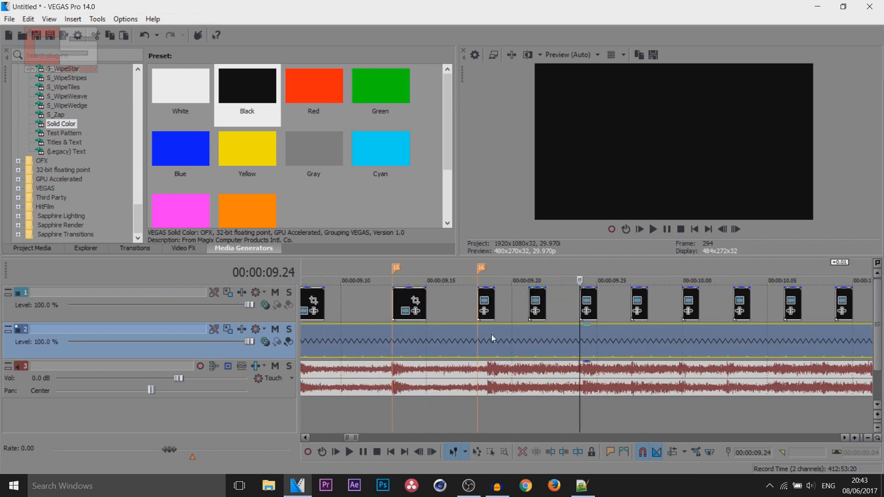
click(471, 347)
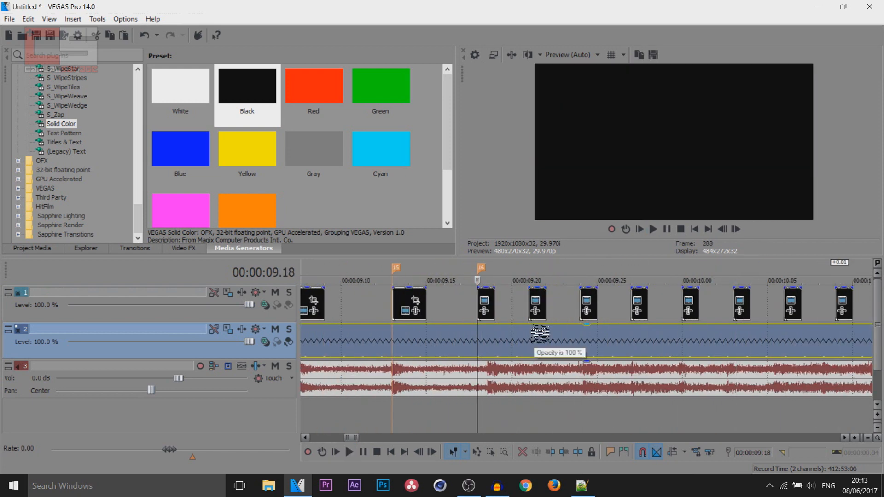
key(space)
key(space)
key(space)
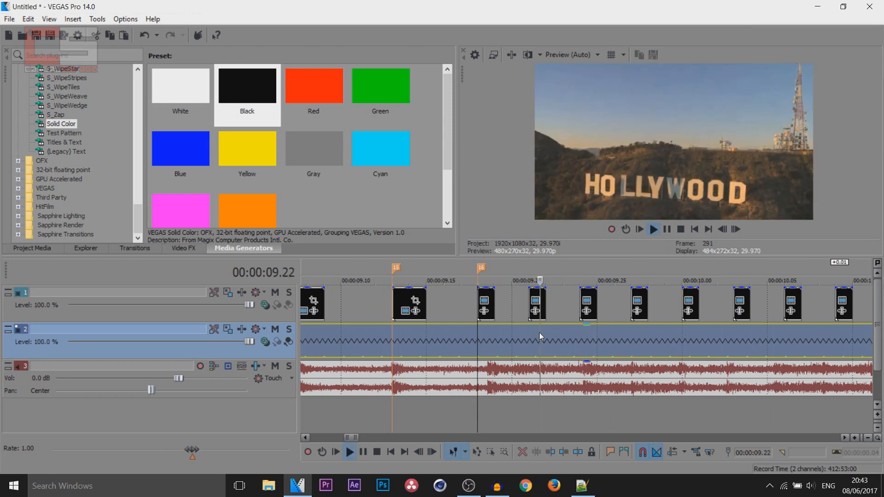
key(space)
Play back the flash sequence ahead of marker 16, and return the cursor to the first marker at 00:00:06.01.
scroll(558, 341, down, 2)
click(508, 339)
key(space)
scroll(507, 341, down, 3)
key(space)
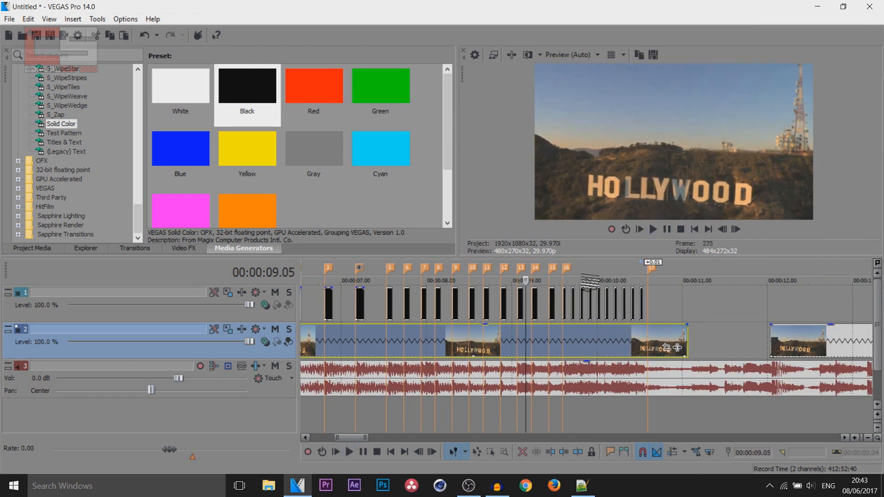
click(451, 318)
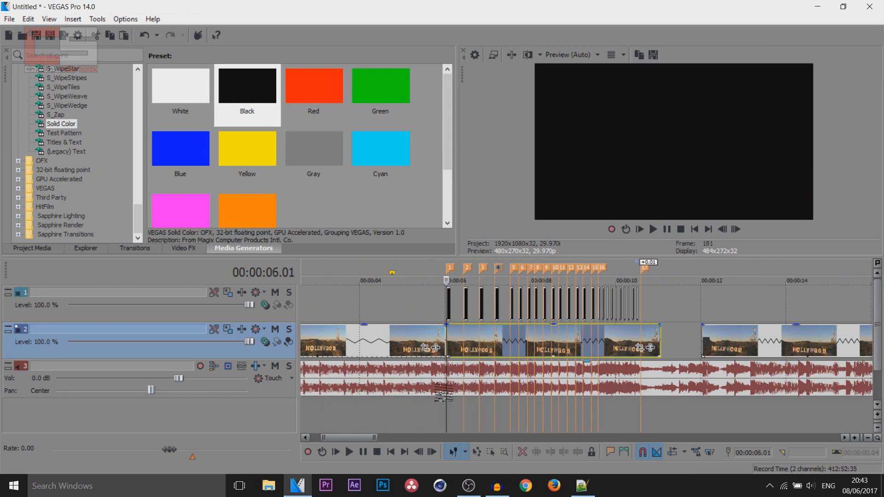
Scrub through the black flash events from marker 1 to 00:00:09.21 to examine how their spacing tightens.
scroll(566, 362, up, 3)
scroll(579, 417, down, 1)
drag(579, 416, 677, 416)
scroll(677, 415, down, 2)
drag(579, 410, 605, 426)
scroll(608, 301, up, 3)
scroll(580, 395, down, 2)
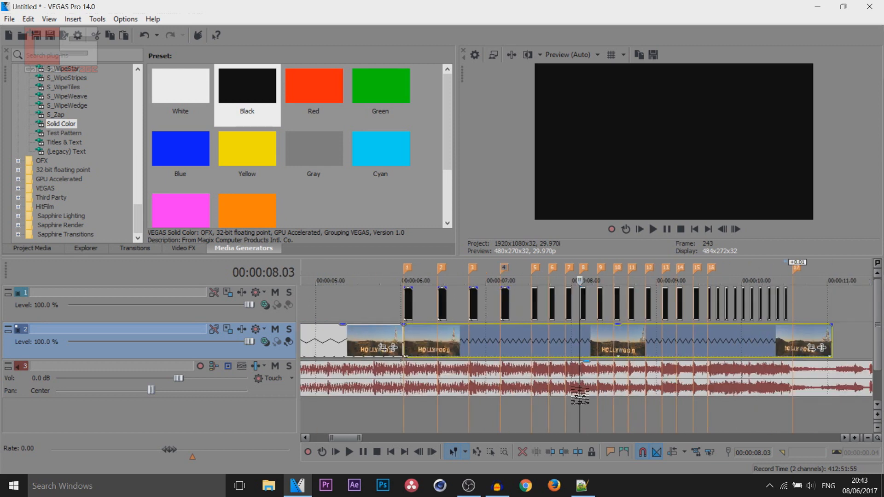
drag(576, 415, 716, 413)
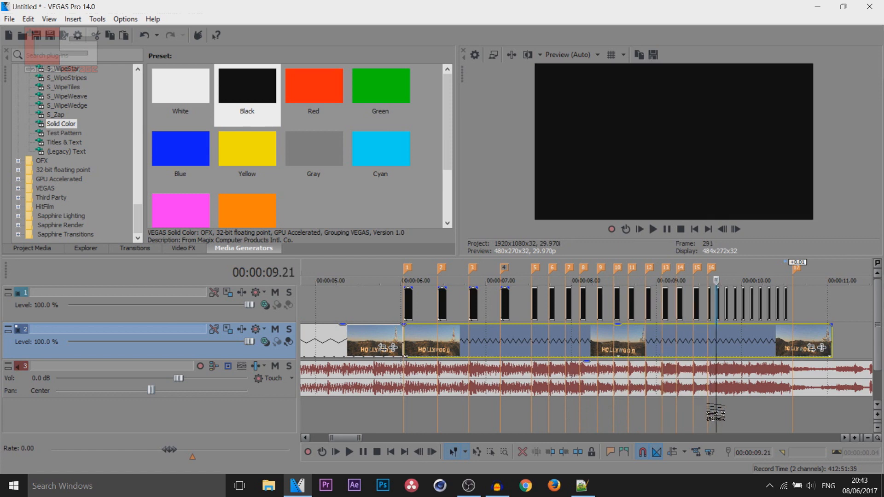
Inspect the one-frame black events after marker 16 up close, checking the frame at 00:00:09.22, and play back the flash sequence.
click(694, 395)
scroll(693, 395, up, 2)
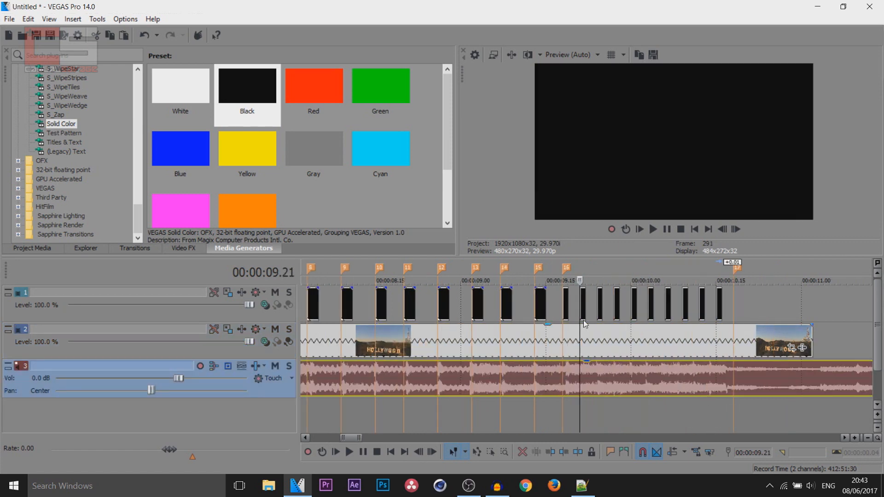
scroll(585, 324, up, 2)
click(557, 306)
drag(557, 333, 589, 342)
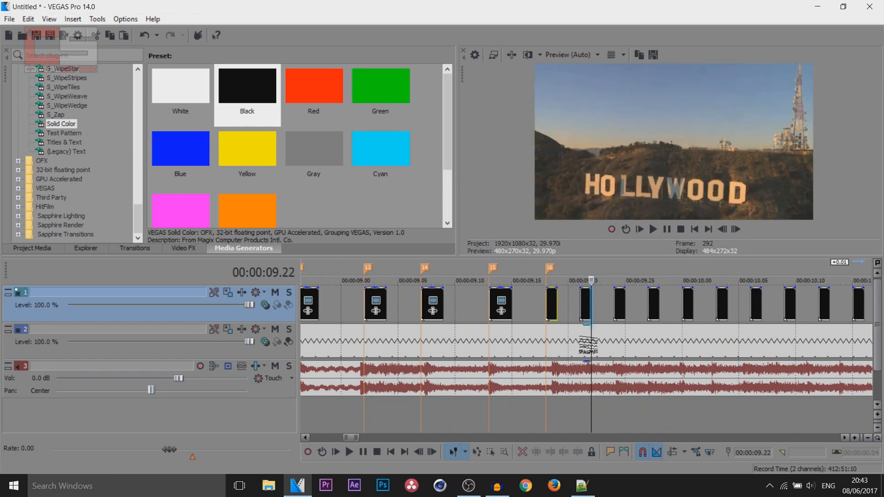
scroll(584, 350, down, 6)
click(432, 334)
key(space)
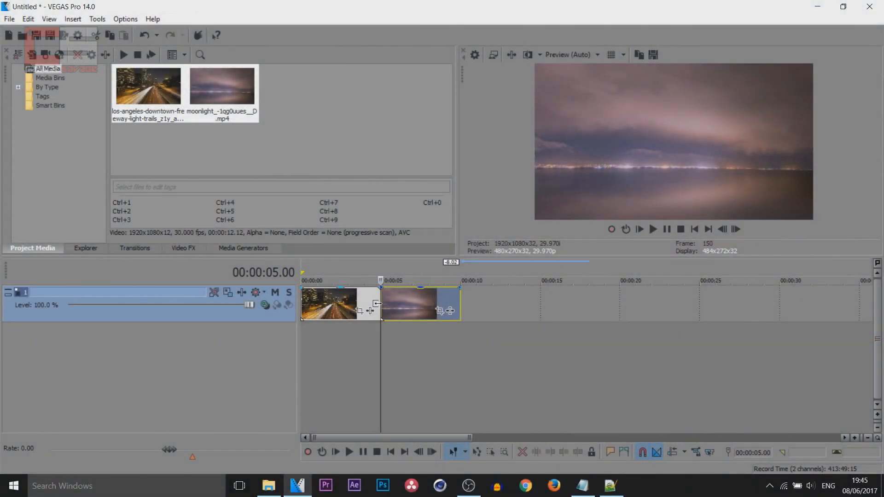
Split the freeway light-trails clip six frames before its cut to the moonlight clip, at 00:00:04.24.
click(378, 306)
scroll(405, 336, up, 3)
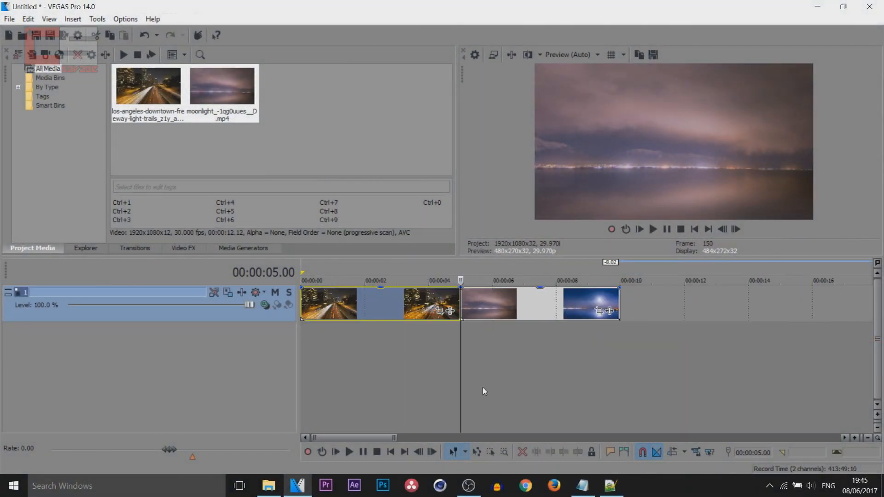
scroll(479, 377, up, 1)
click(506, 322)
click(509, 322)
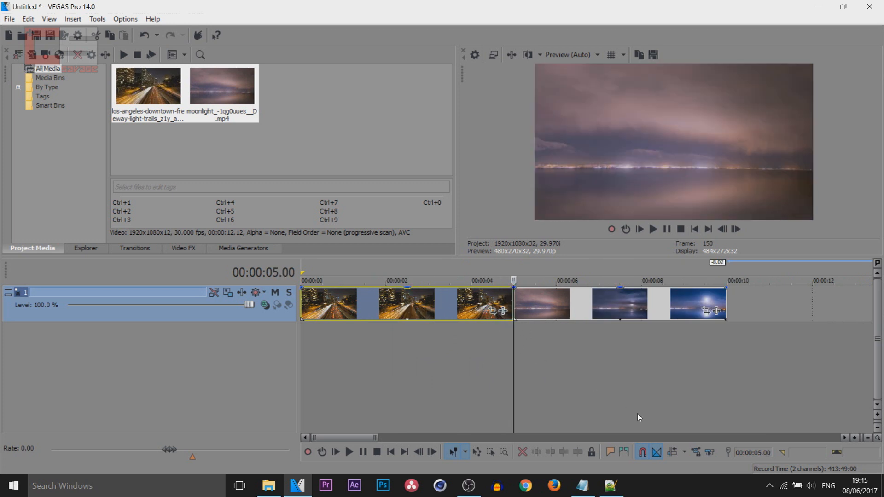
key(Left)
key(Left)
key(Left)
key(Left)
key(Left)
key(Left)
scroll(637, 413, up, 1)
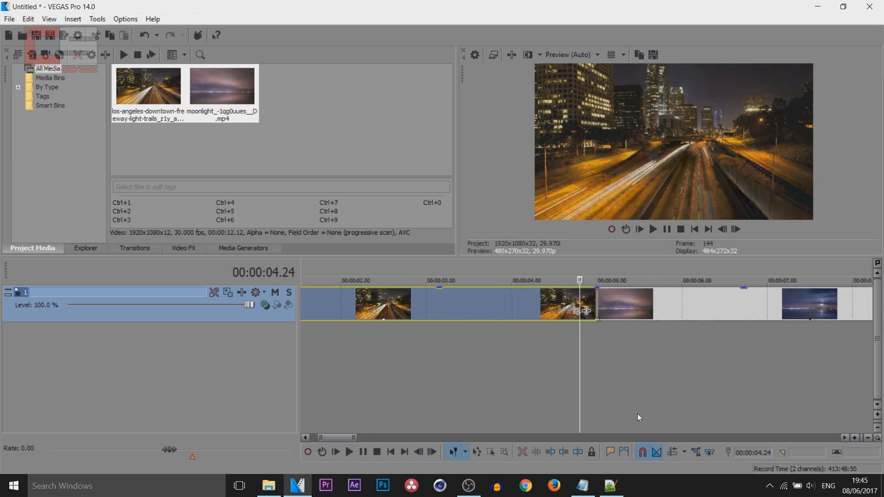
key(s)
Split the moonlight clip six frames after the cut, at 00:00:05.06.
click(599, 310)
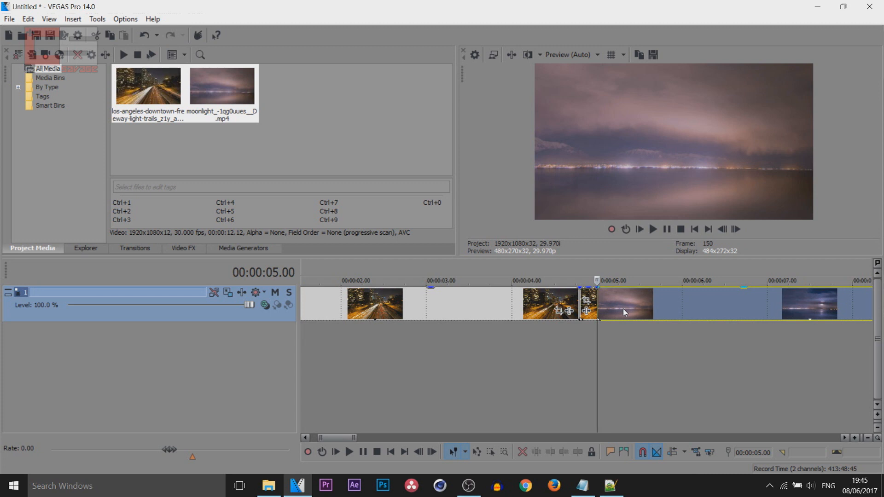
key(Right)
key(Right)
key(Right)
key(Right)
key(Right)
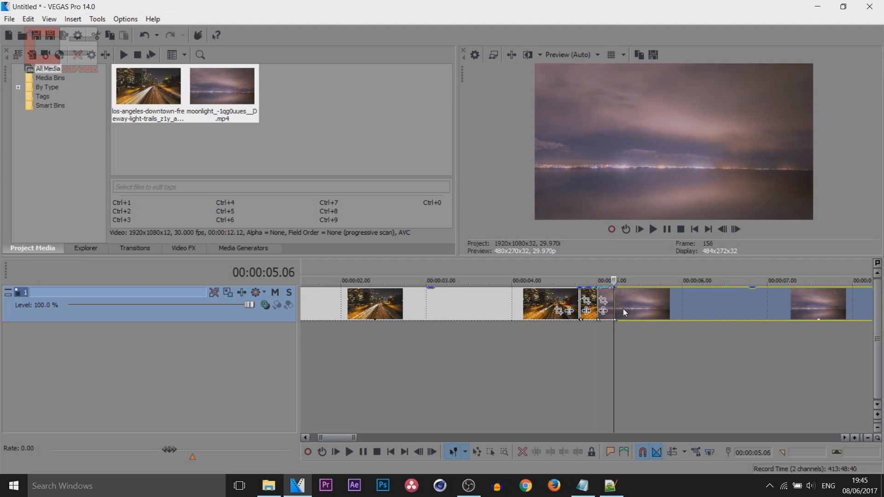
Keyframe the six-frame freeway piece's Pan/Crop at 00:00:00.03, rotating the frame to -38° and shrinking it to about 922 × 519.
click(602, 334)
scroll(601, 337, up, 5)
mouse_move(580, 332)
mouse_down()
mouse_move(587, 334)
mouse_move(545, 330)
mouse_move(577, 330)
mouse_up()
click(572, 303)
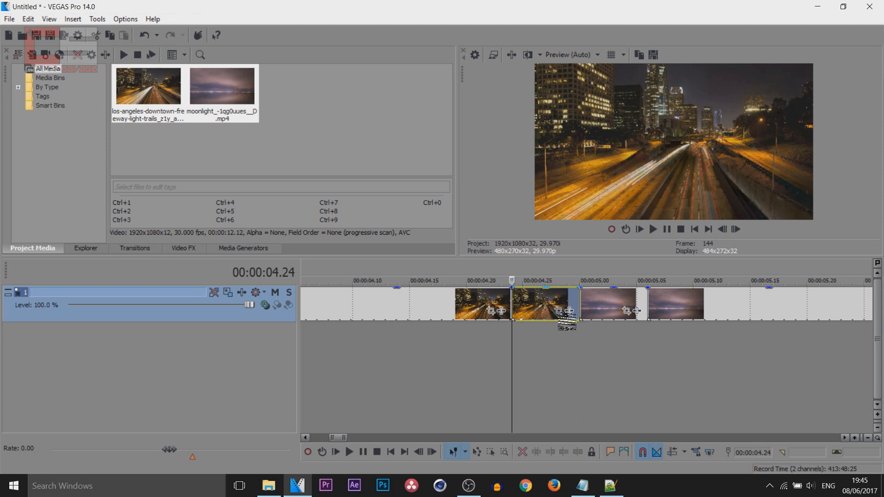
click(559, 311)
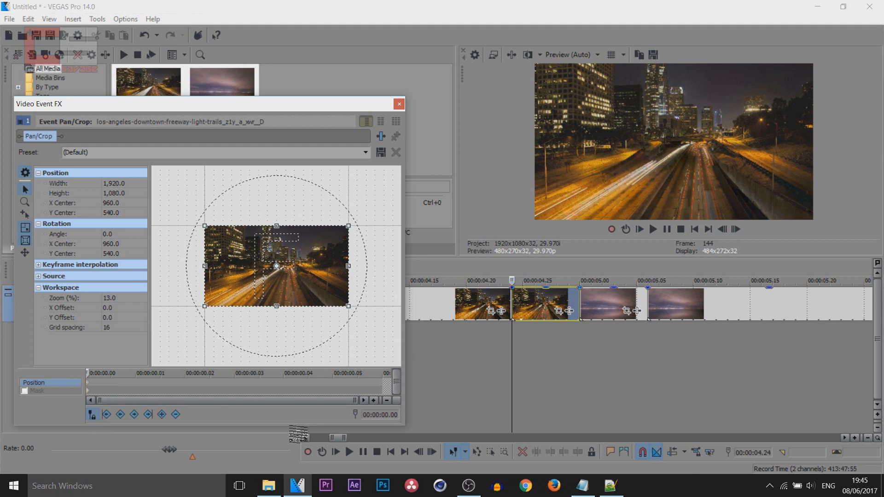
key(Right)
key(Right)
key(Right)
drag(306, 327, 346, 301)
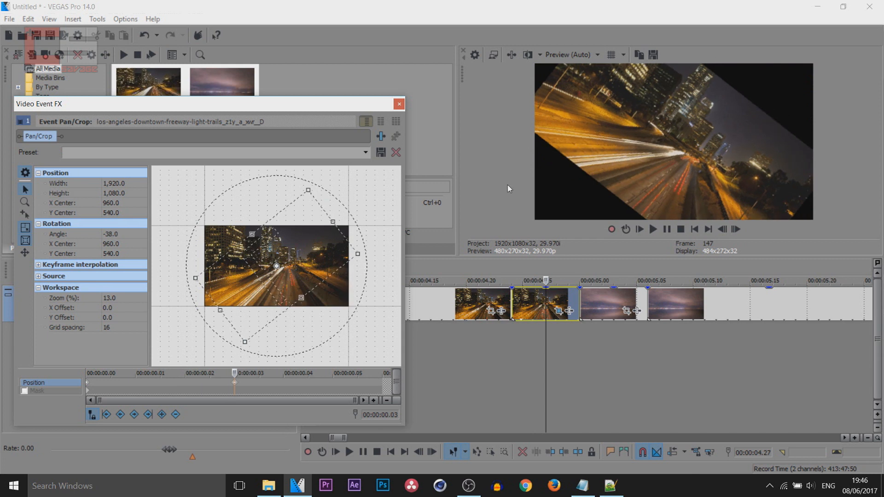
drag(309, 189, 286, 219)
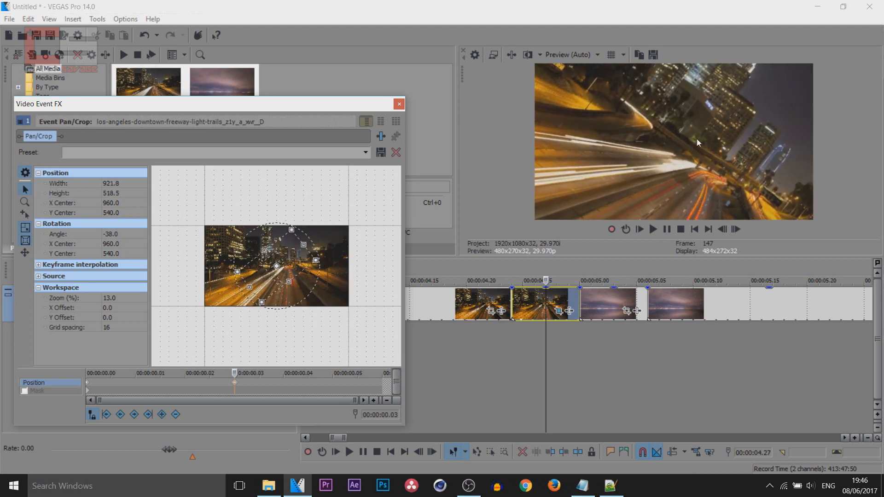
Rotate the crop frame of the second city clip to -90° at its last position, 00:00:00.06.
drag(233, 373, 447, 365)
drag(293, 292, 332, 281)
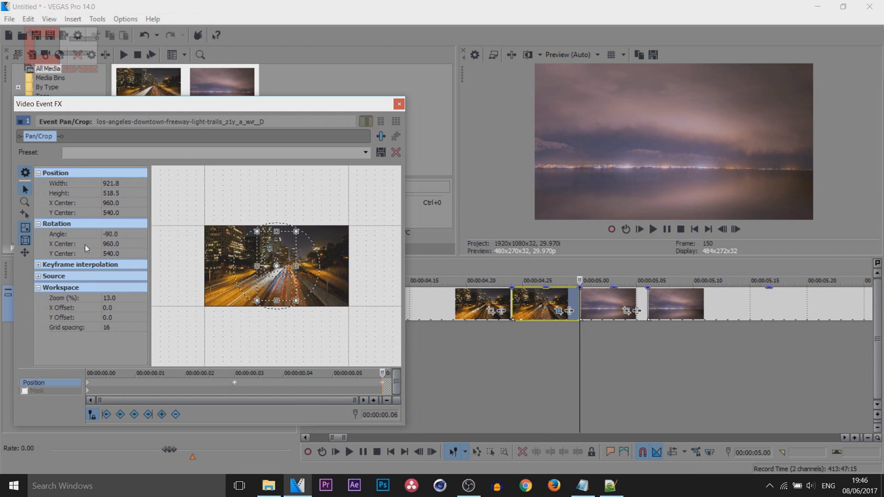
click(118, 234)
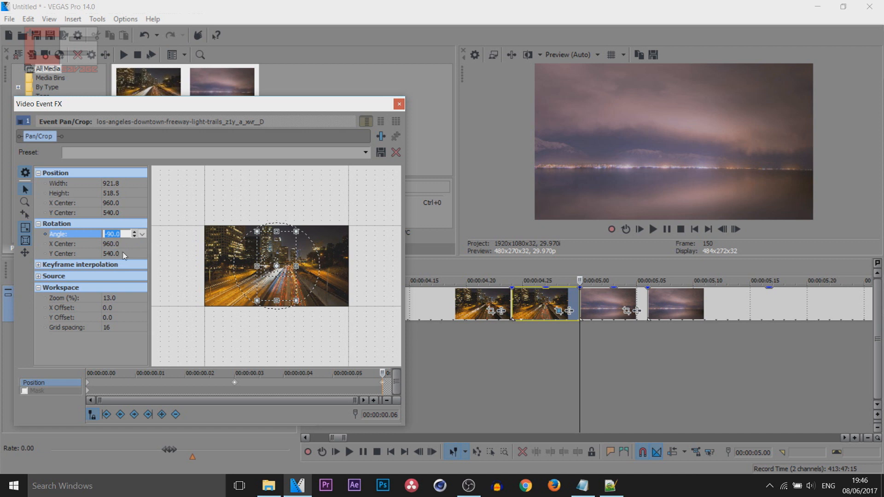
click(353, 307)
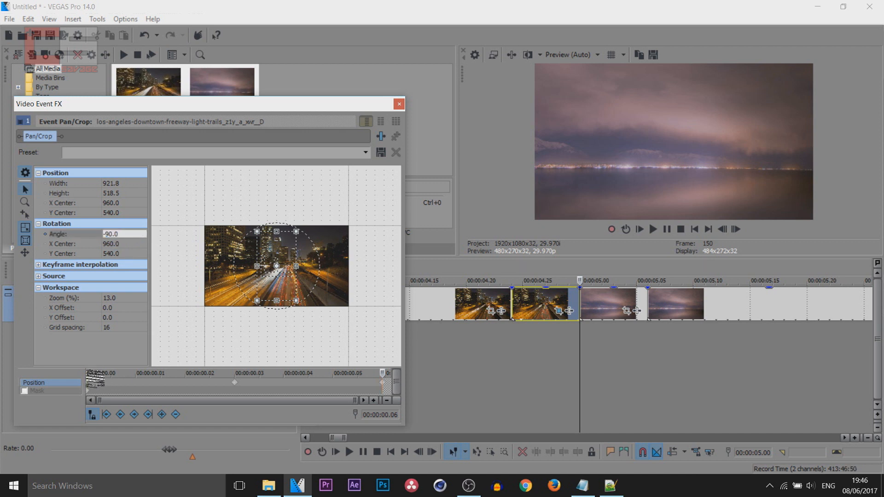
Tighten the city clip's crop frame at 00:00:00.01 to about 1,282 × 721, check the remaining frames and close the pan/crop settings.
click(88, 383)
click(119, 372)
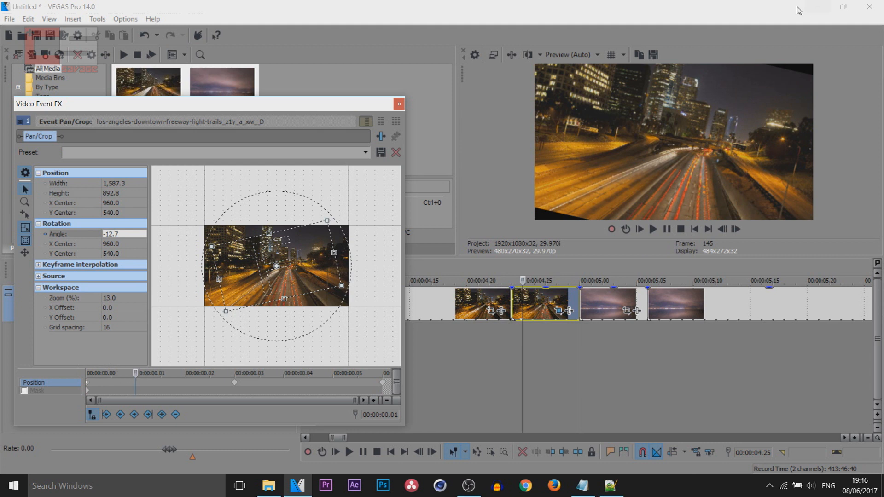
drag(327, 218, 317, 229)
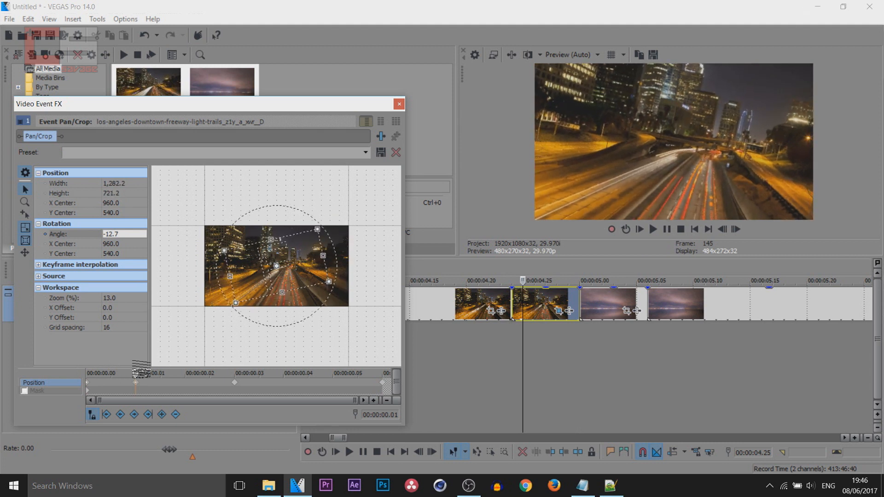
click(164, 372)
drag(167, 369, 375, 366)
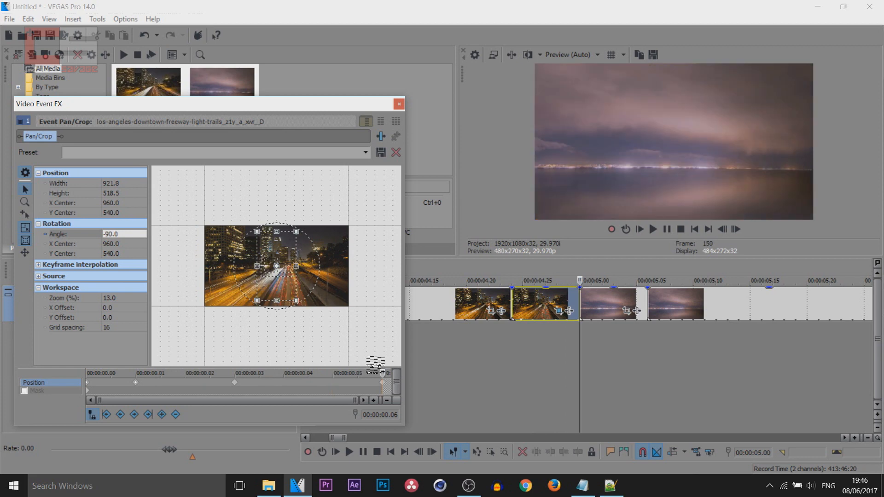
click(400, 103)
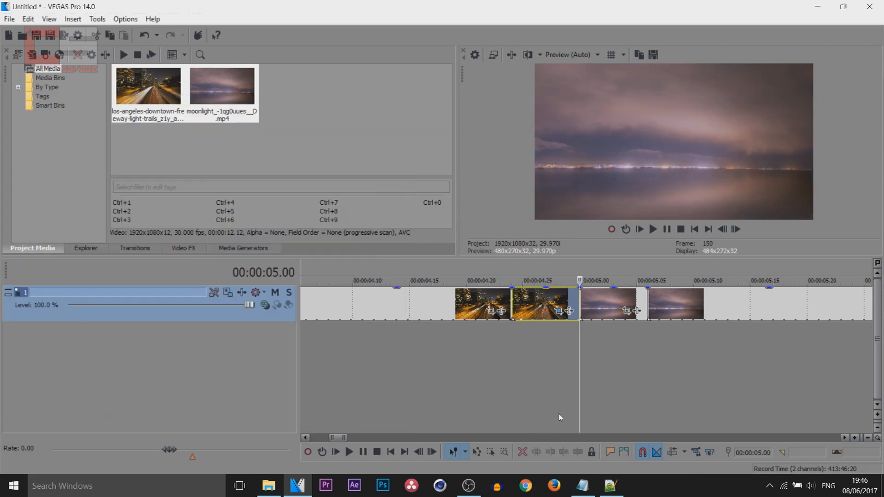
Play and scrub the timeline through the rotated city clip to check the spin up to the first moonlight clip.
click(523, 399)
click(467, 387)
key(space)
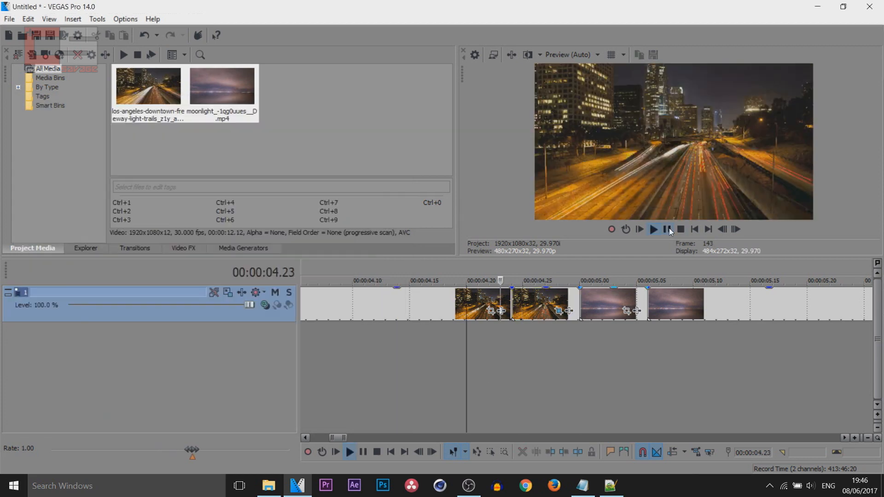
click(670, 232)
click(525, 335)
drag(524, 336, 582, 343)
Set the first moonlight clip's starting pan/crop keyframe to a 90° angle with the crop frame shrunk to about 939 × 528.
click(559, 311)
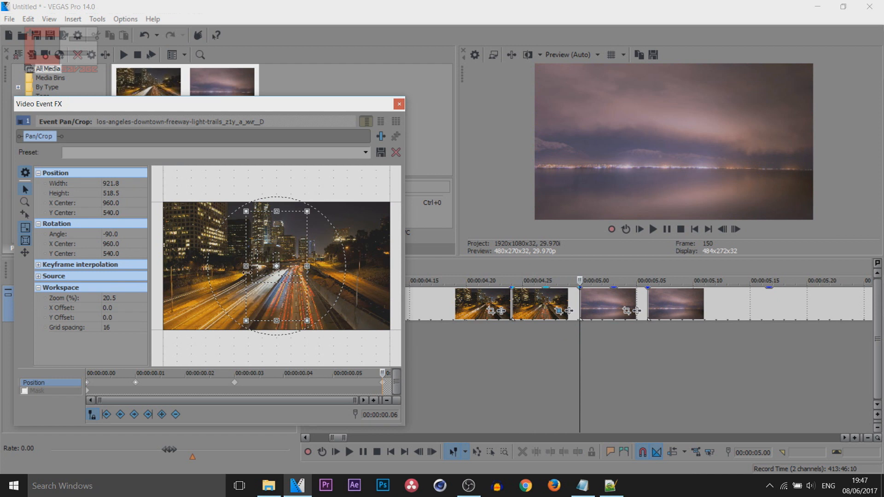
click(627, 310)
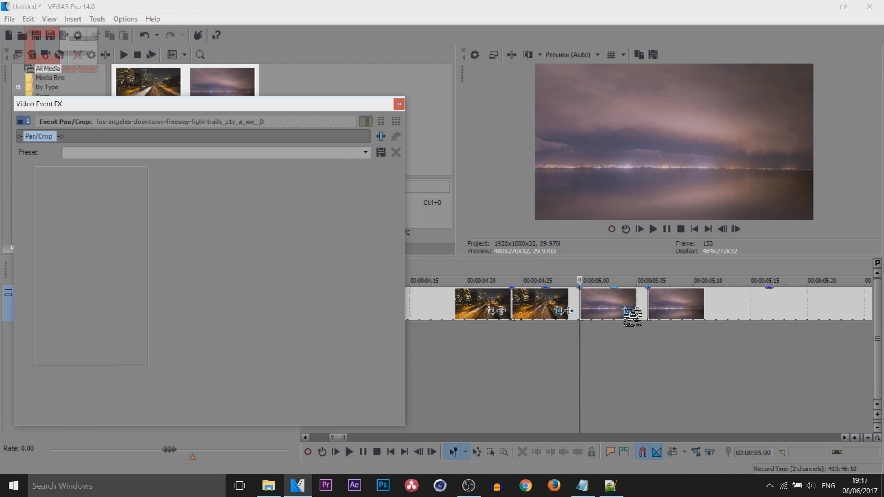
drag(315, 182, 380, 322)
click(111, 234)
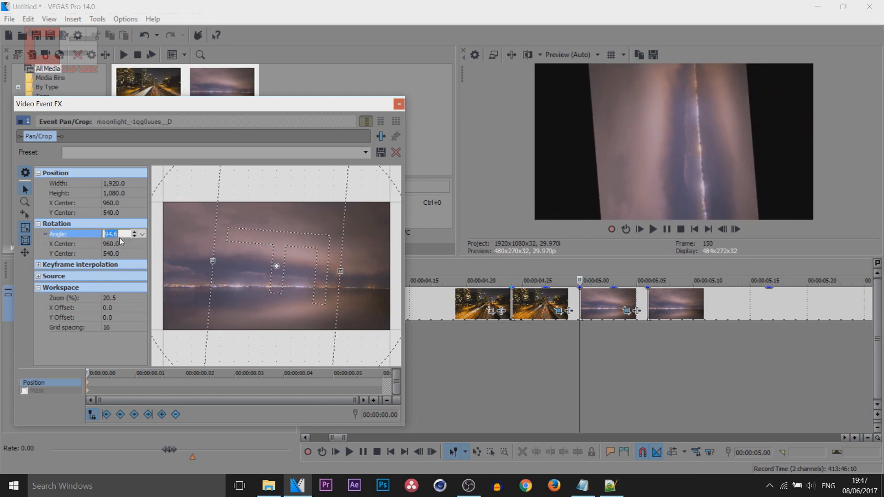
text(90)
key(Return)
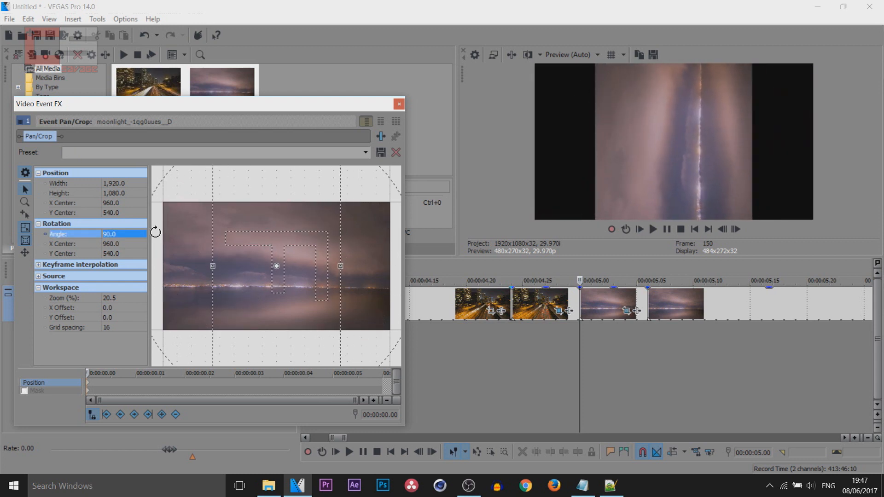
scroll(277, 352, down, 2)
drag(276, 353, 275, 309)
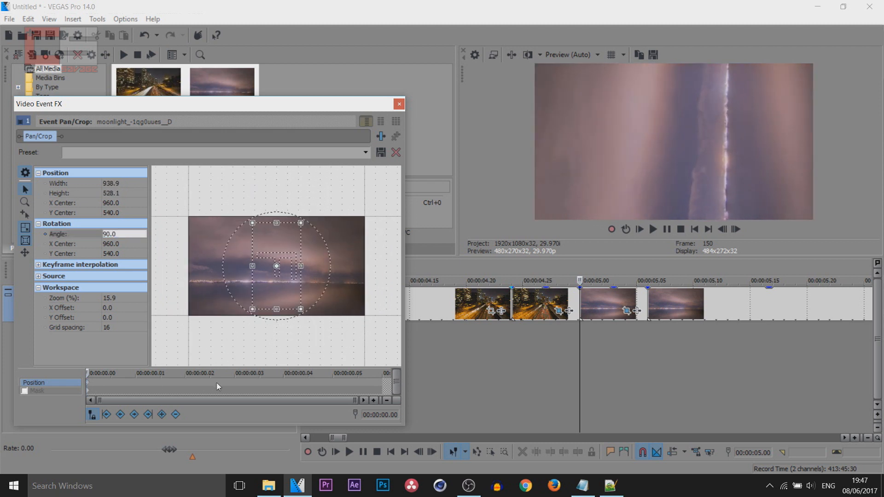
Rotate the moonlight clip's crop frame to about 45° at 00:00:00.03 and restore the default full frame at 00:00:00.06.
key(space)
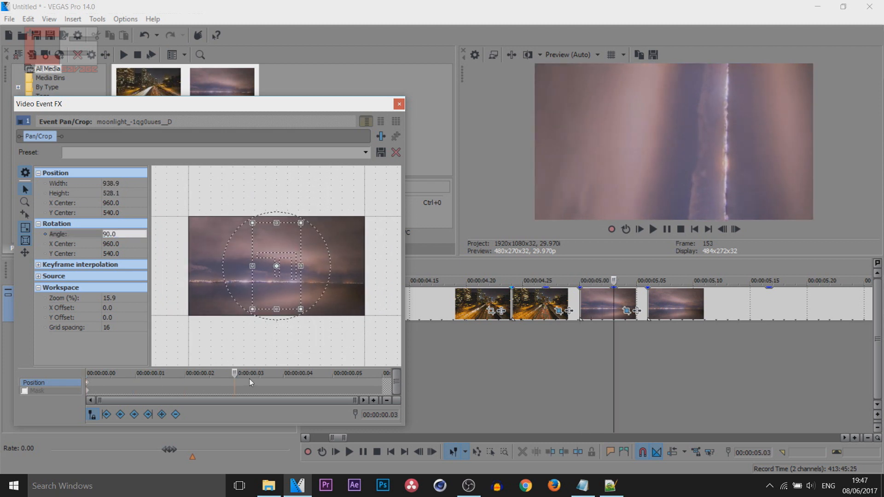
drag(323, 288, 352, 244)
drag(235, 373, 418, 355)
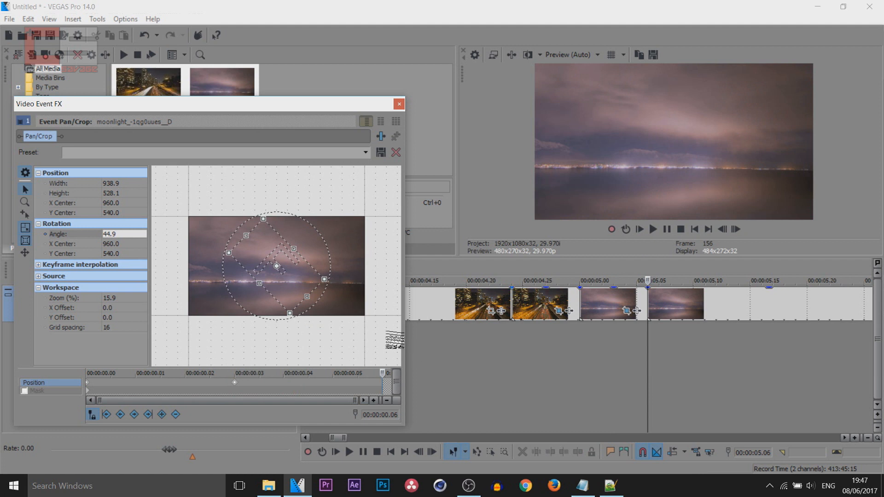
right_click(308, 285)
click(318, 292)
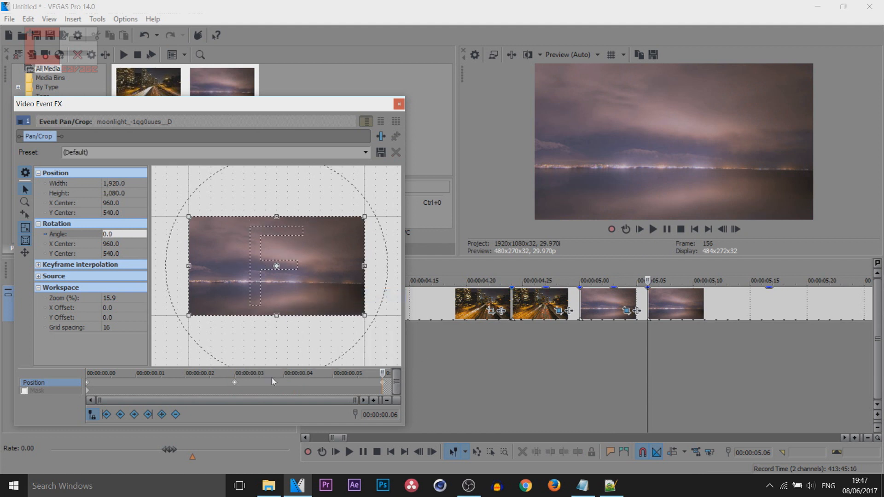
Tighten the moonlight clip's crop frame to about 882 × 496 at 00:00:00.04, shrink it at 00:00:00.05 too, and close the settings.
click(92, 386)
click(132, 373)
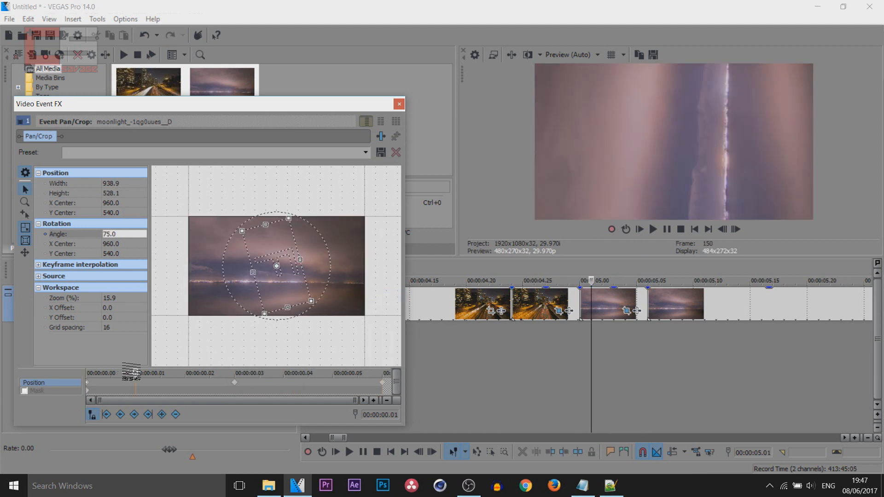
drag(131, 372, 286, 373)
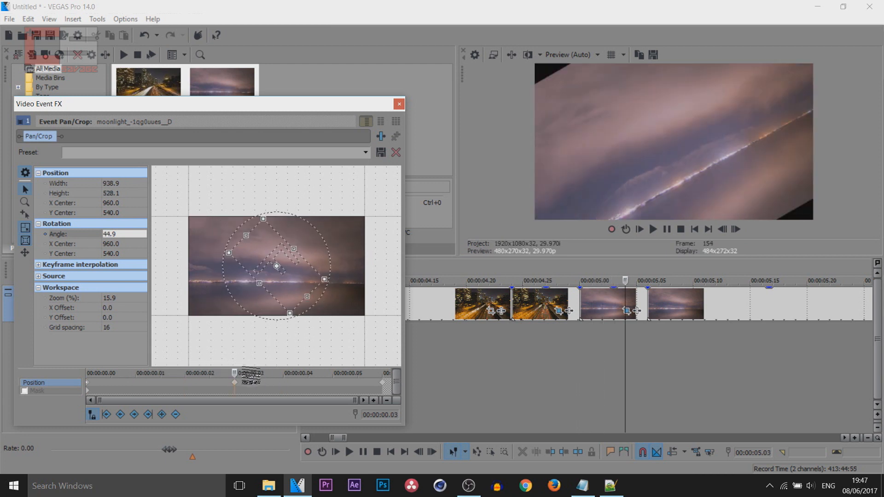
drag(242, 208, 252, 223)
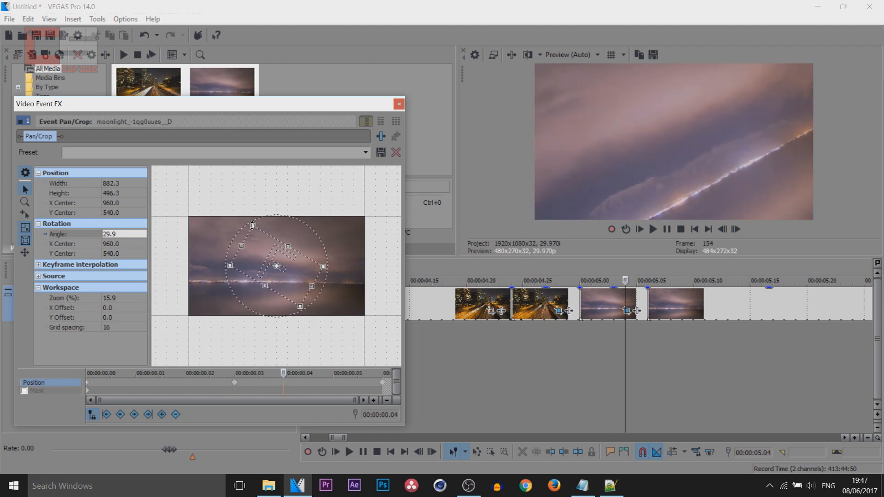
key(Right)
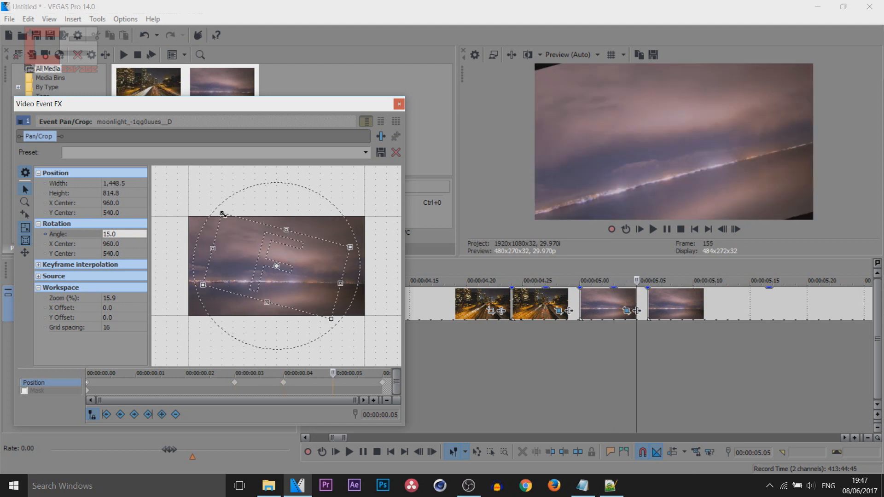
drag(221, 212, 235, 226)
key(Right)
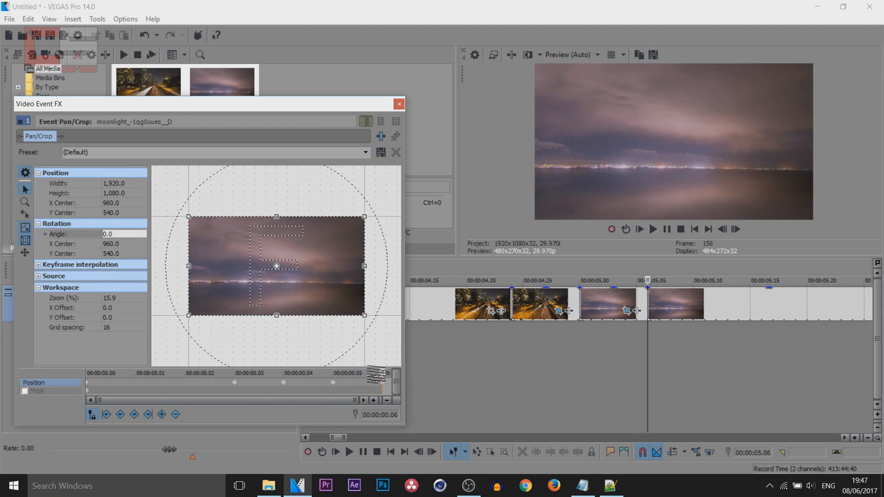
click(399, 104)
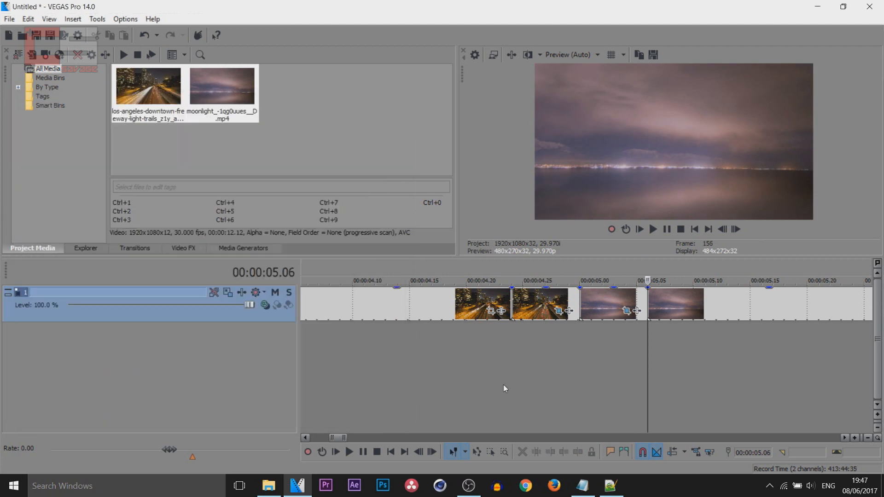
Play the timeline from just before the first city clip to review the whole spin transition.
click(443, 410)
key(space)
key(space)
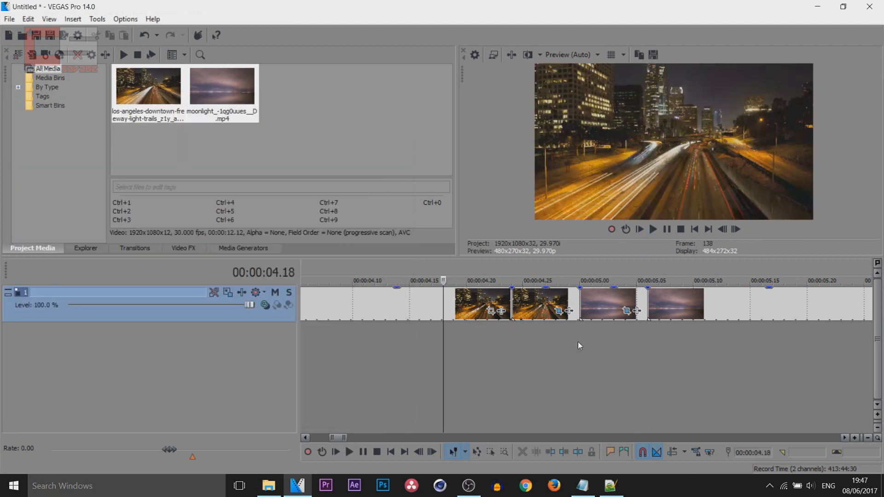
Select the second city clip with the cursor at its start, 00:00:04.24, and bring up the Defocus presets among the video effects.
click(509, 307)
click(519, 308)
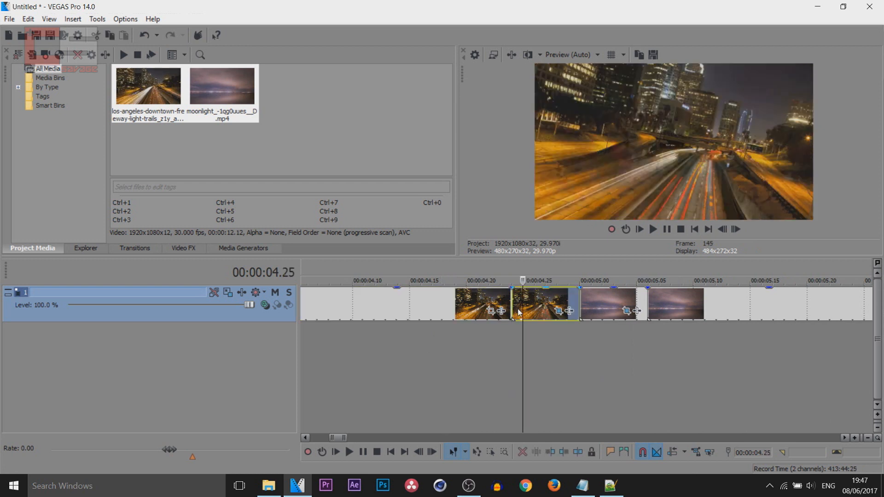
click(514, 309)
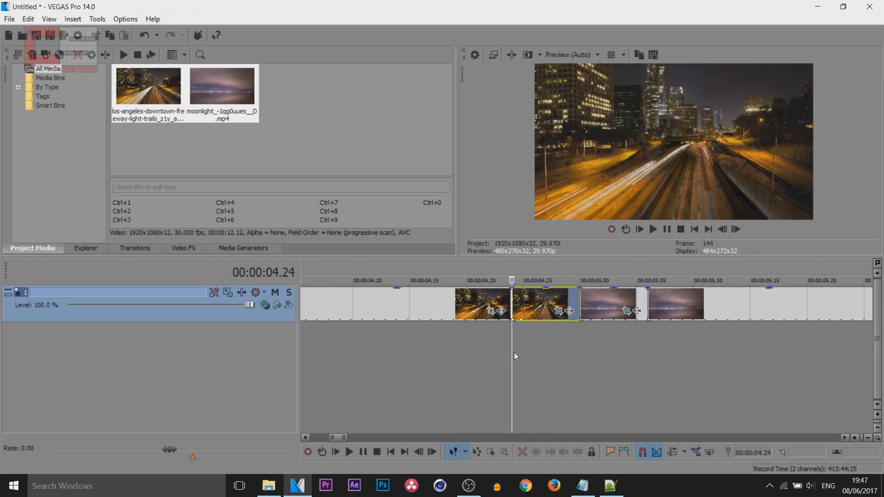
click(182, 251)
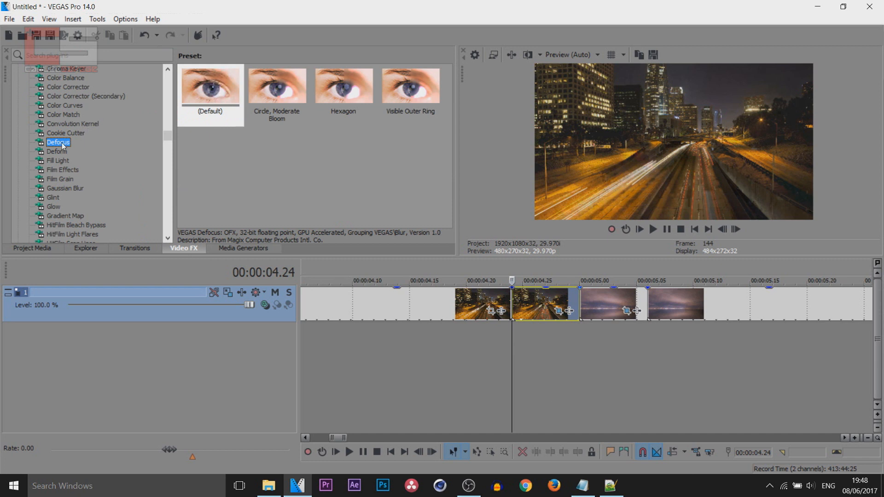
click(49, 19)
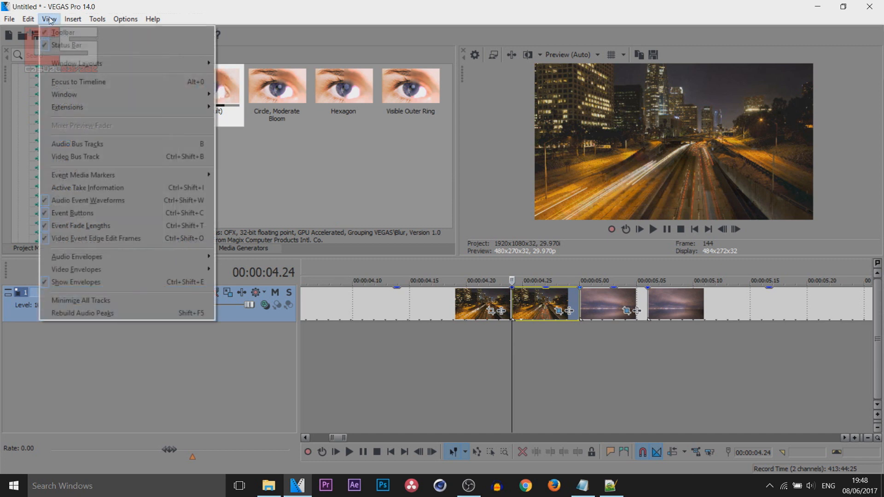
mouse_move(78, 66)
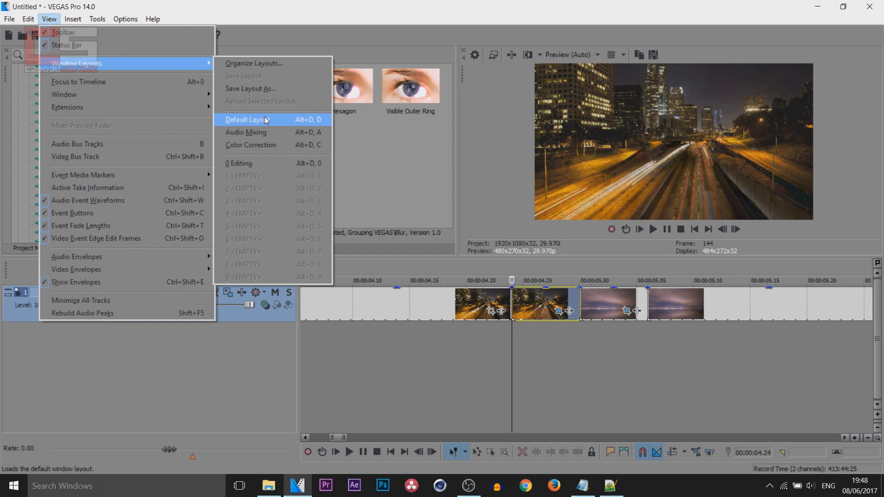
click(248, 120)
Apply the default Defocus effect to the second city clip, animating its Radius from 0 at the first frame to 5.6 at the end.
click(233, 90)
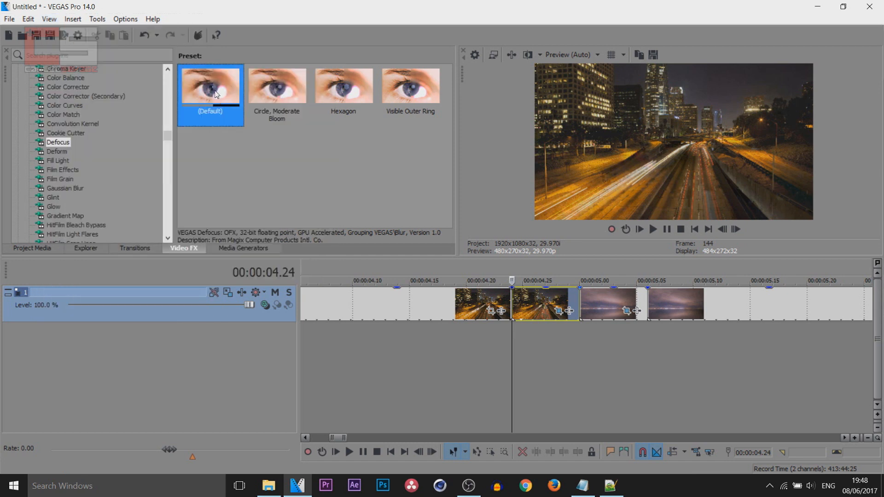
drag(246, 115, 532, 305)
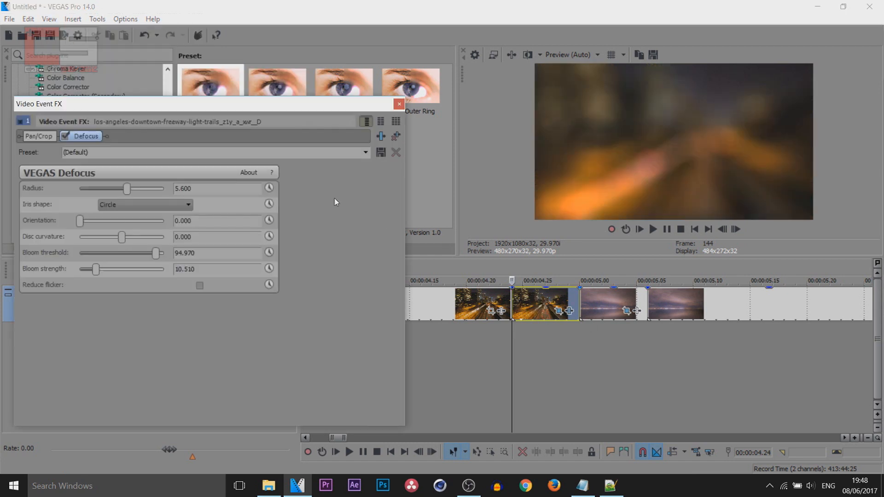
click(266, 190)
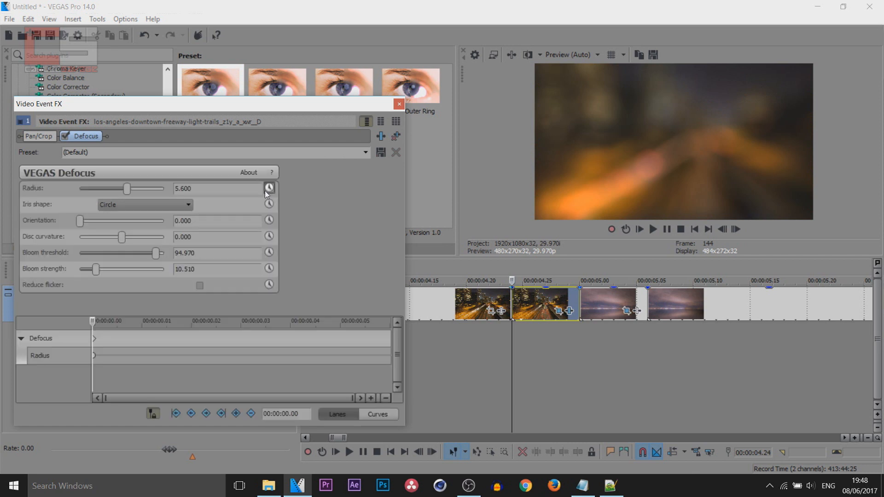
click(92, 340)
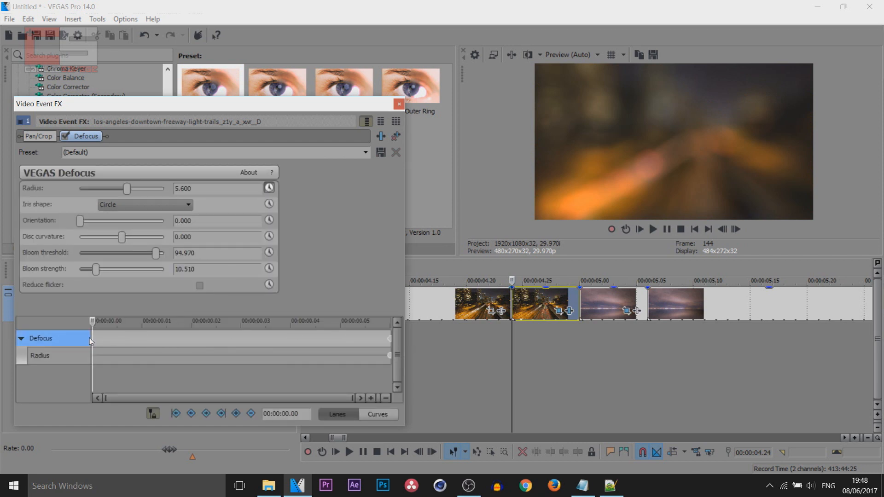
drag(127, 188, 1, 197)
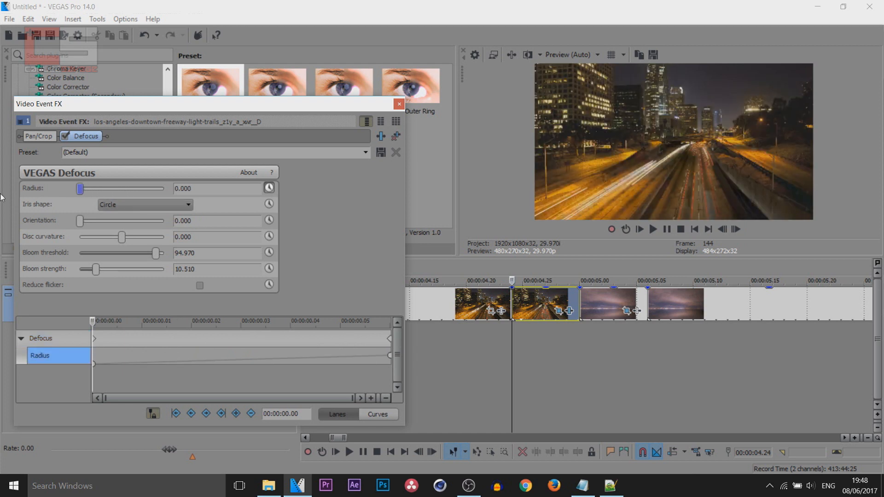
click(399, 105)
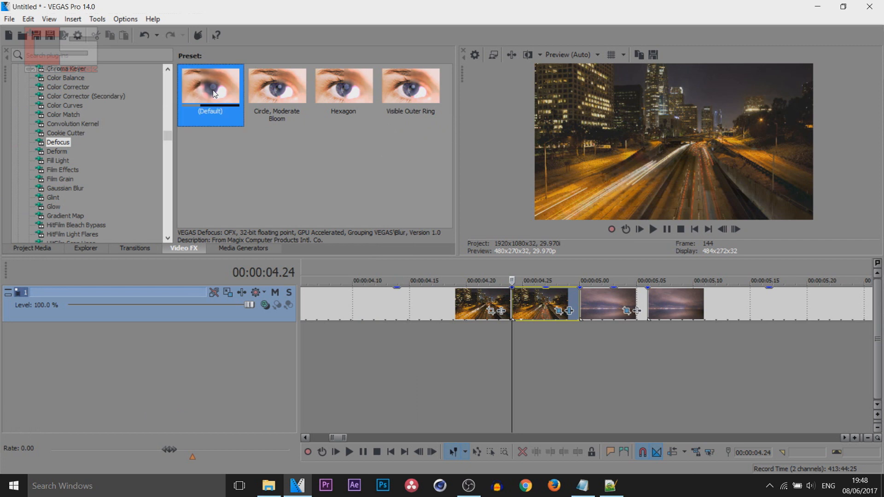
Apply the default Defocus effect to the first moonlight clip, animating its Radius from 5.6 at the first frame to 0 at the end.
drag(557, 293, 609, 307)
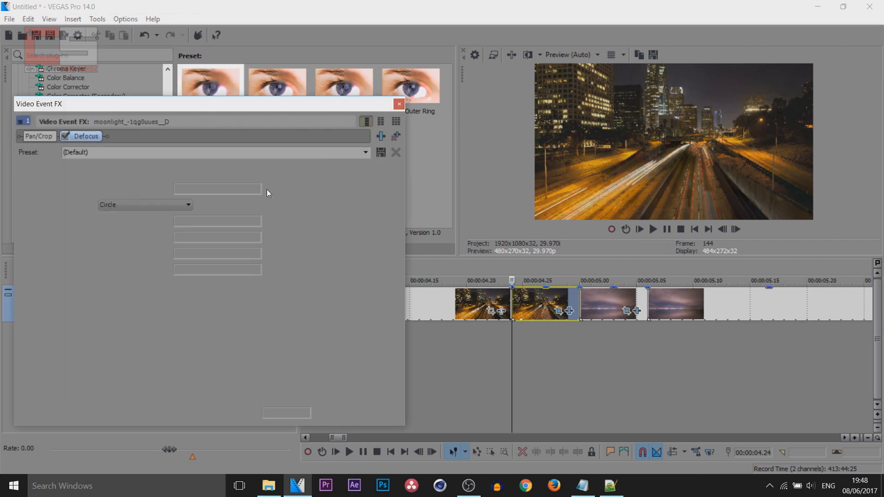
click(267, 189)
click(95, 339)
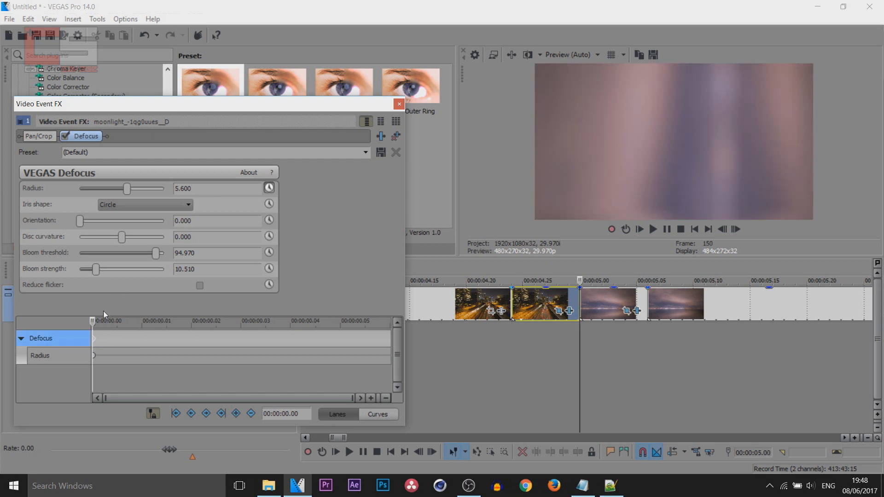
drag(93, 325, 390, 326)
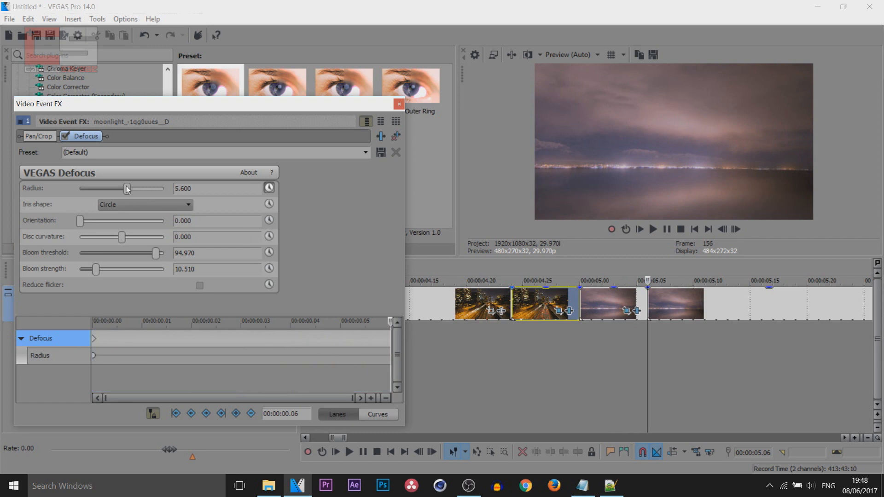
drag(128, 189, 2, 186)
click(399, 104)
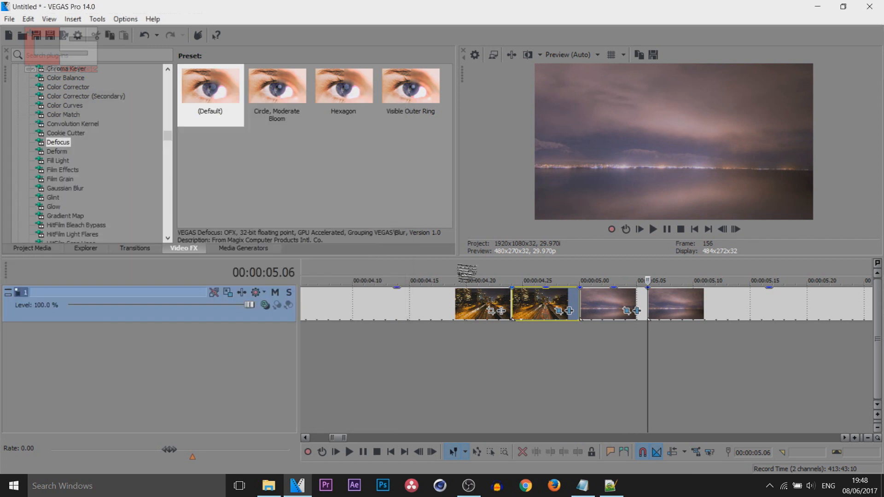
Play the timeline from 00:00:04.16 to preview the spin transition with its defocus blur.
scroll(497, 397, down, 2)
click(466, 386)
scroll(465, 383, down, 1)
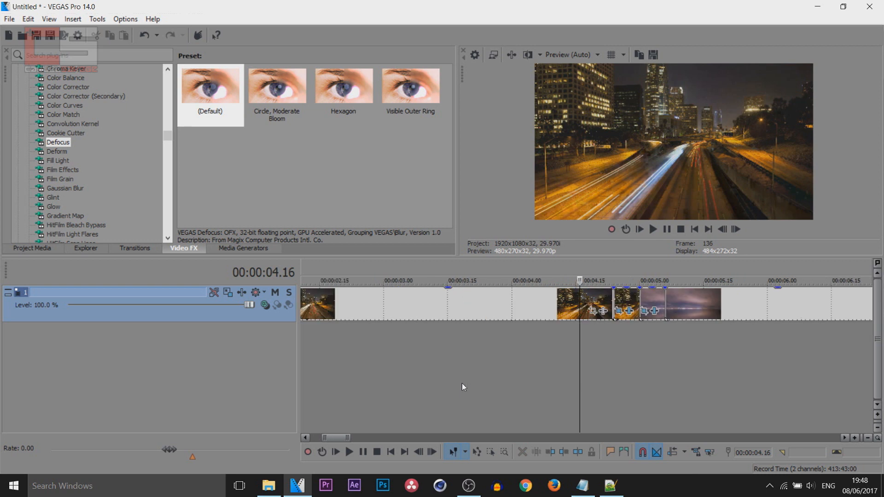
key(space)
key(space)
Step frame by frame through the blurred spin transition up to 00:00:05.10 to examine how one clip passes into the other.
key(Right)
key(Right)
key(Right)
key(Right)
key(Right)
key(Right)
key(Right)
key(Right)
key(Right)
key(Right)
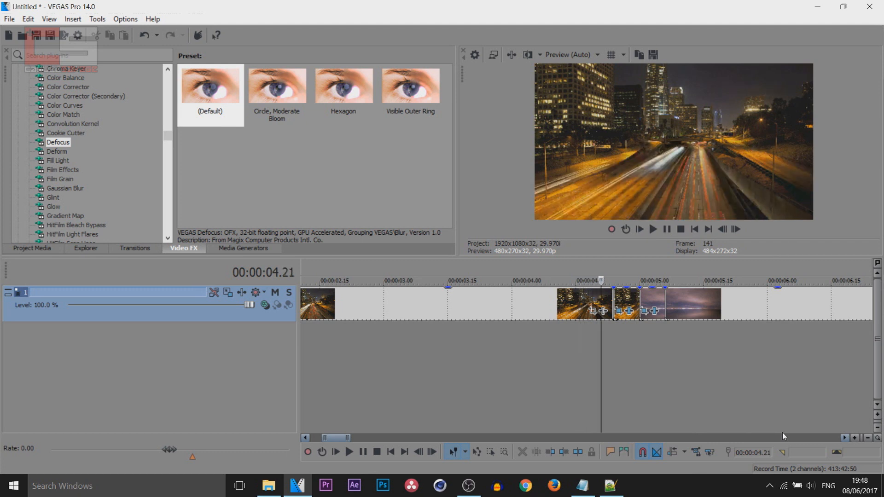
key(Right)
key(Right)
key(Right)
key(Right)
key(Right)
key(Right)
key(Right)
key(Right)
key(Right)
key(Right)
key(Right)
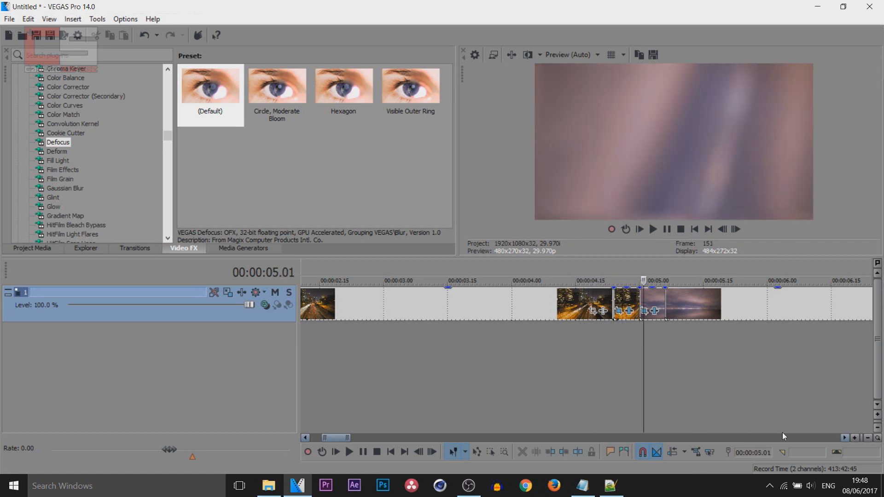
key(Right)
key(Right)
key(Right)
key(Right)
key(Right)
key(Right)
key(Right)
key(Right)
key(Right)
key(Right)
key(Right)
key(Right)
key(Right)
key(Right)
key(Right)
key(Right)
key(Right)
key(Right)
key(Right)
key(Right)
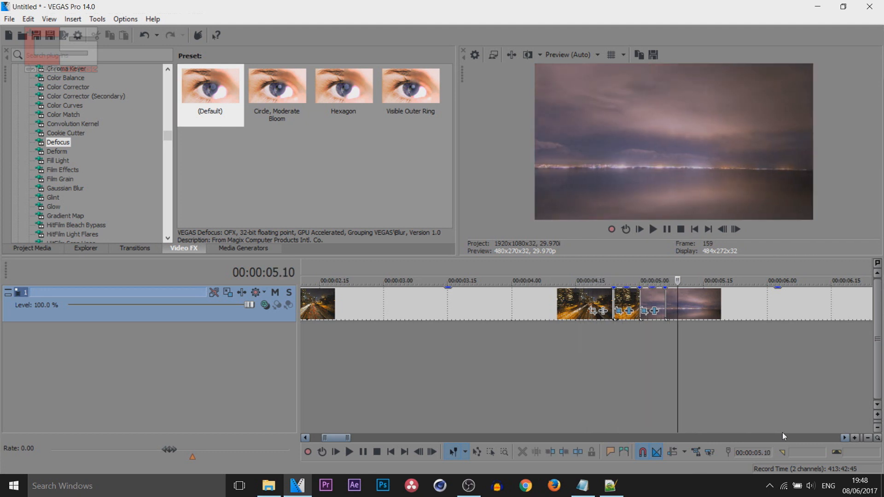
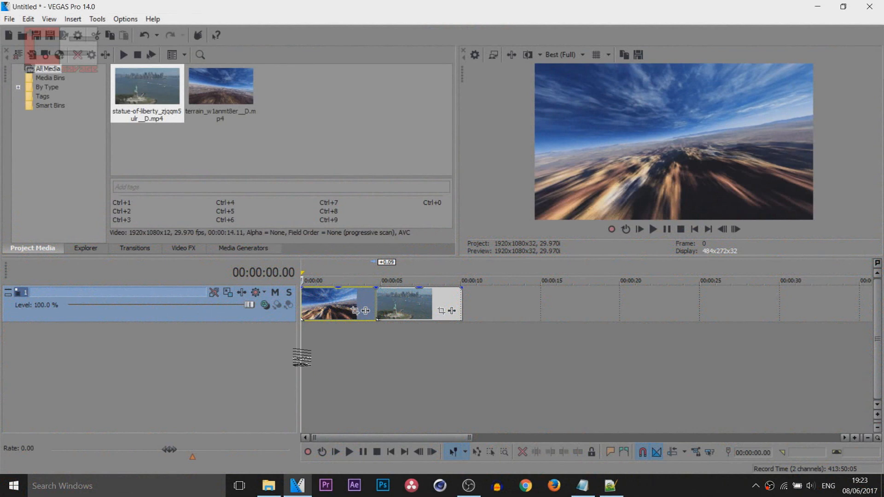
Split the terrain clip at 00:00:04.16, five frames before its cut to the Statue of Liberty clip.
drag(302, 360, 387, 369)
scroll(387, 369, up, 5)
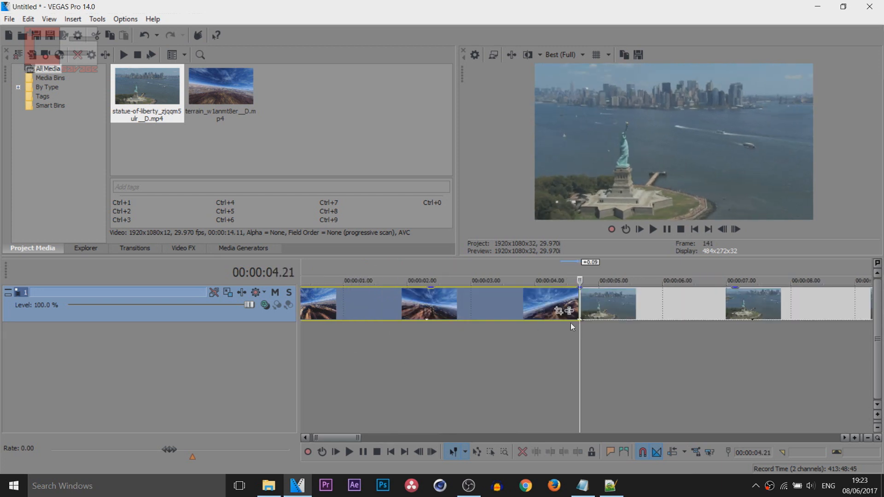
scroll(536, 350, down, 2)
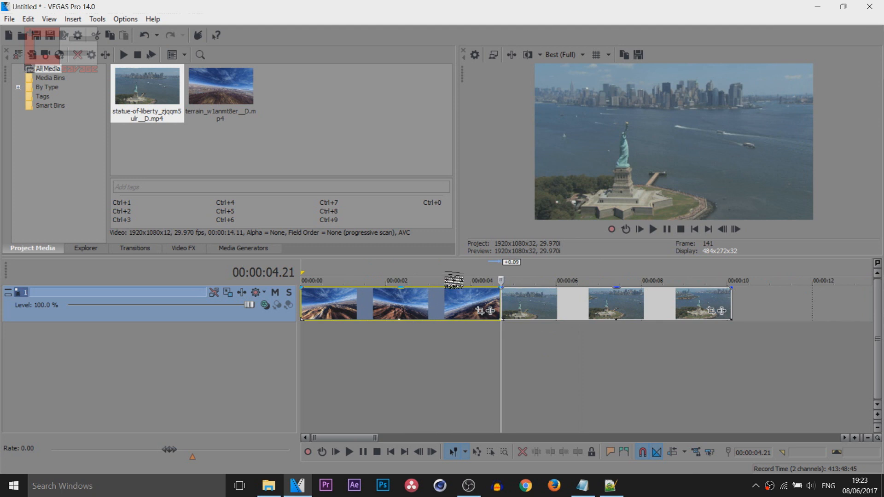
scroll(635, 394, up, 2)
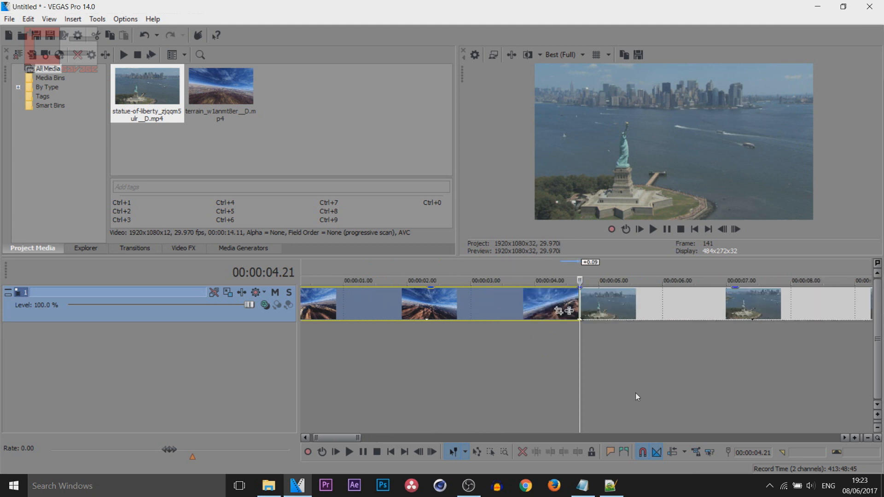
click(723, 230)
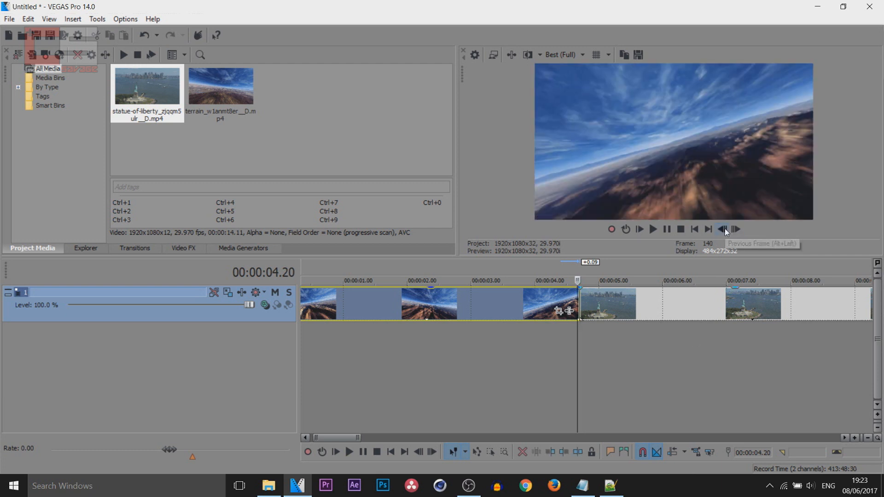
click(724, 229)
click(723, 229)
click(723, 229)
click(724, 229)
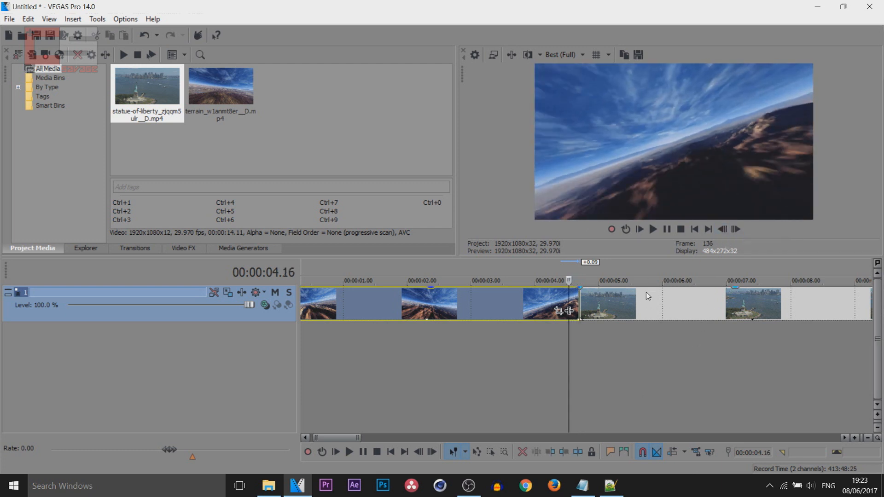
scroll(580, 308, up, 2)
key(s)
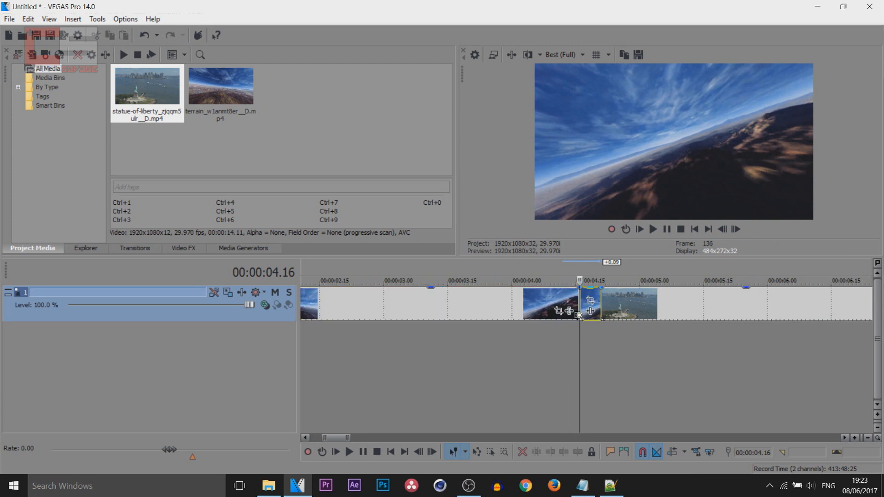
Split the Statue of Liberty clip at 00:00:04.26, five frames after its start.
click(604, 308)
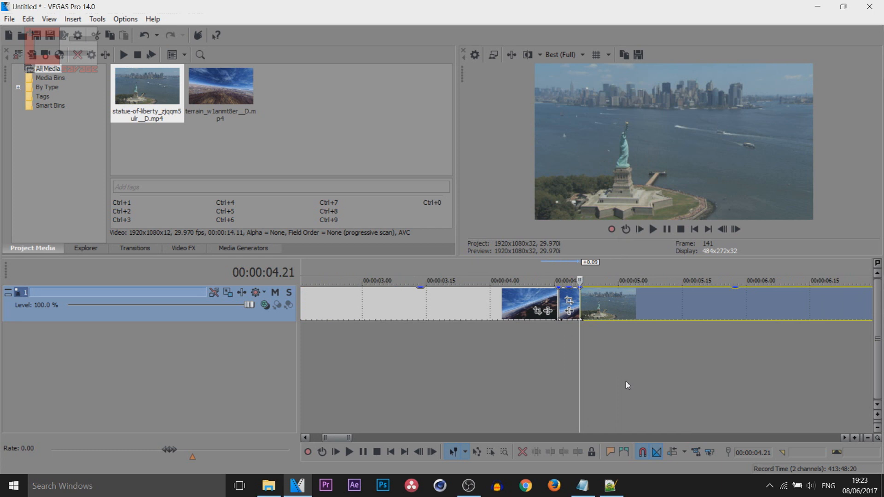
click(737, 229)
click(737, 229)
click(737, 229)
click(737, 230)
click(736, 229)
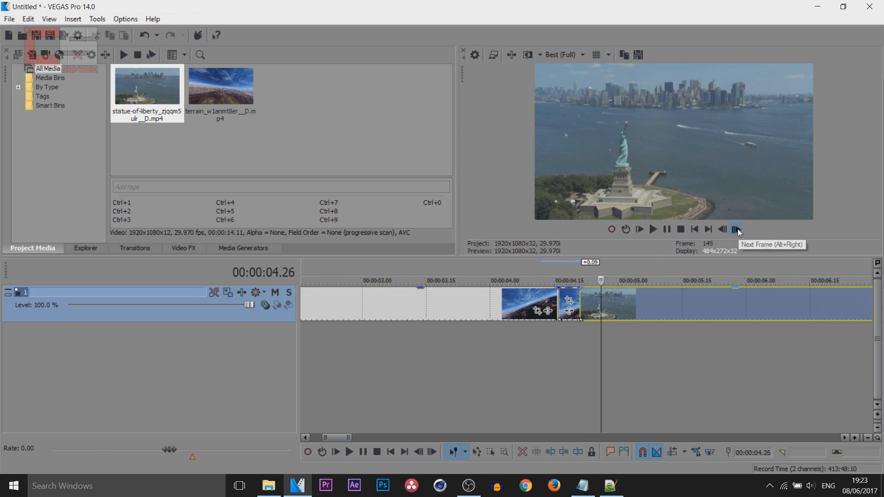
key(s)
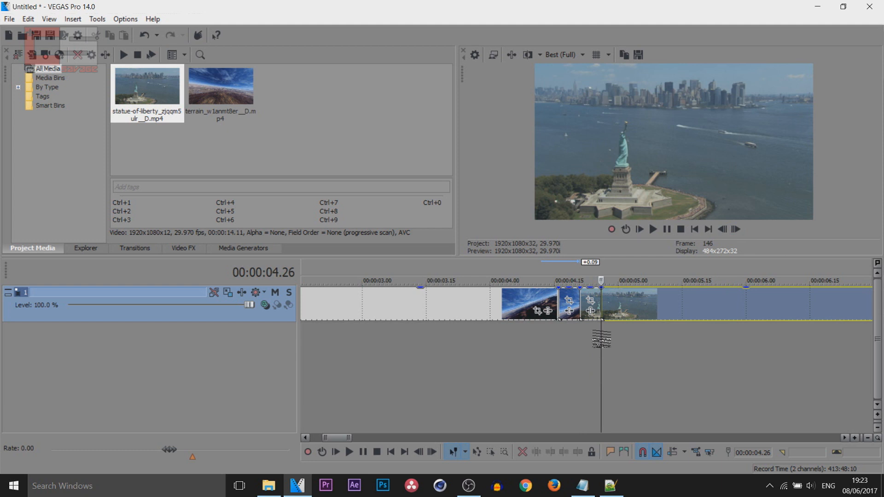
Animate the short terrain piece's Pan/Crop, shrinking the centred crop frame to about 902 × 508 at 00:00:00.05.
drag(602, 338, 559, 335)
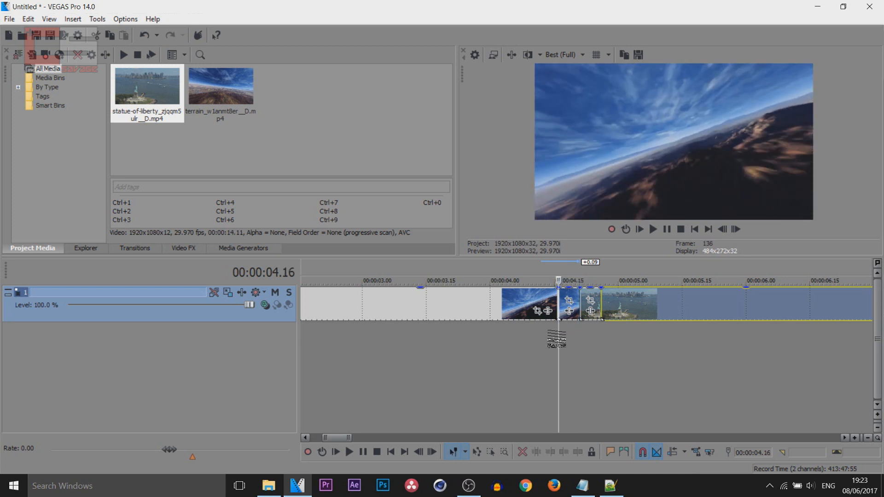
click(563, 305)
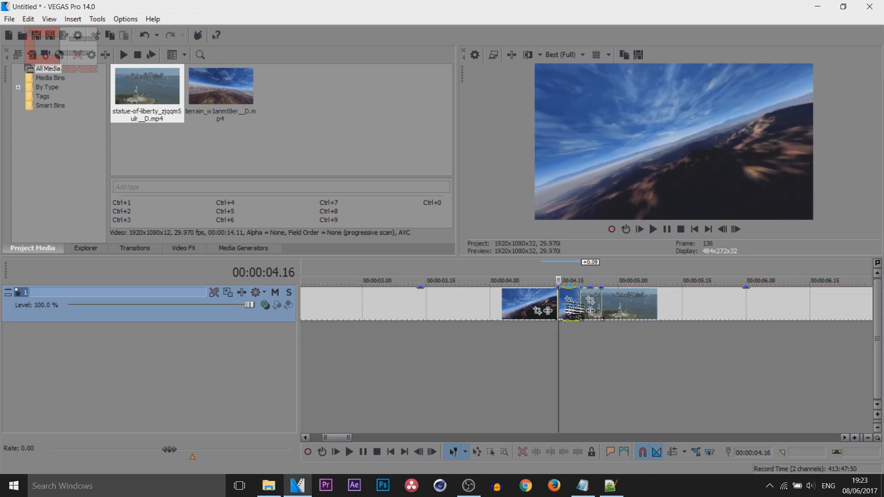
click(569, 301)
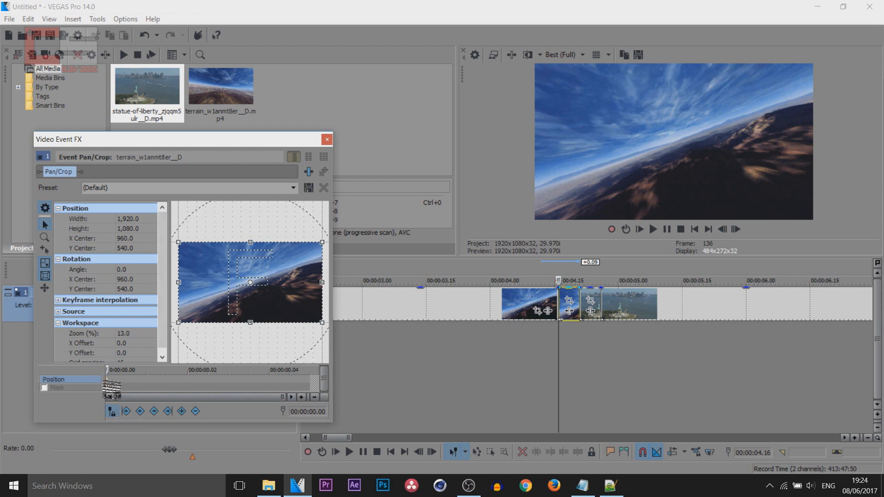
drag(108, 368, 338, 370)
drag(314, 319, 293, 306)
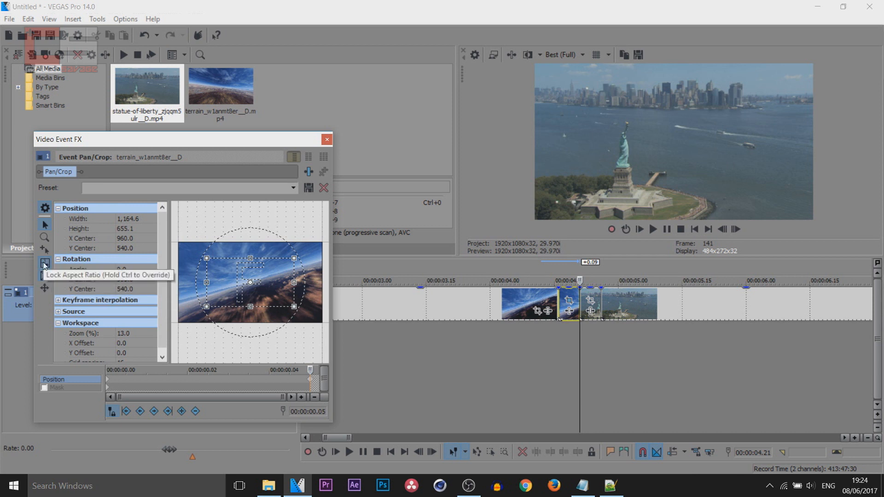
drag(294, 305, 284, 304)
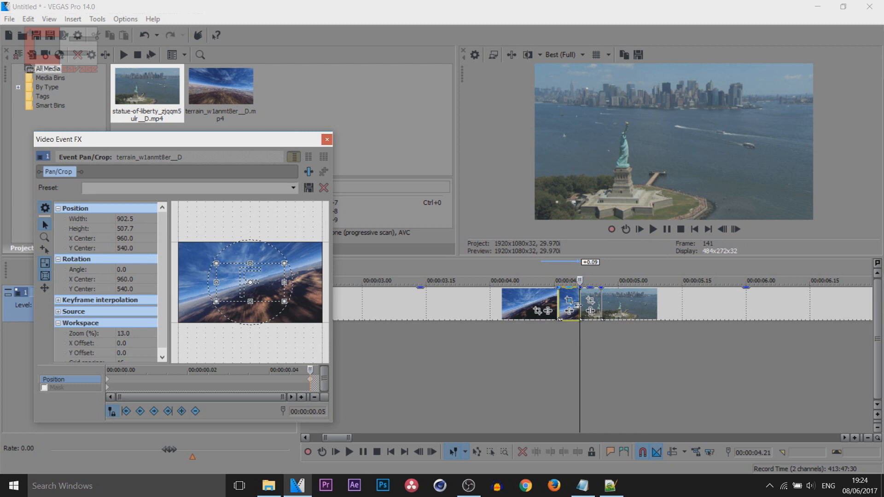
Animate the short Statue of Liberty piece's Pan/Crop, shrinking the crop frame to about 1,565 × 881 at 00:00:00.05, and close the settings.
click(595, 306)
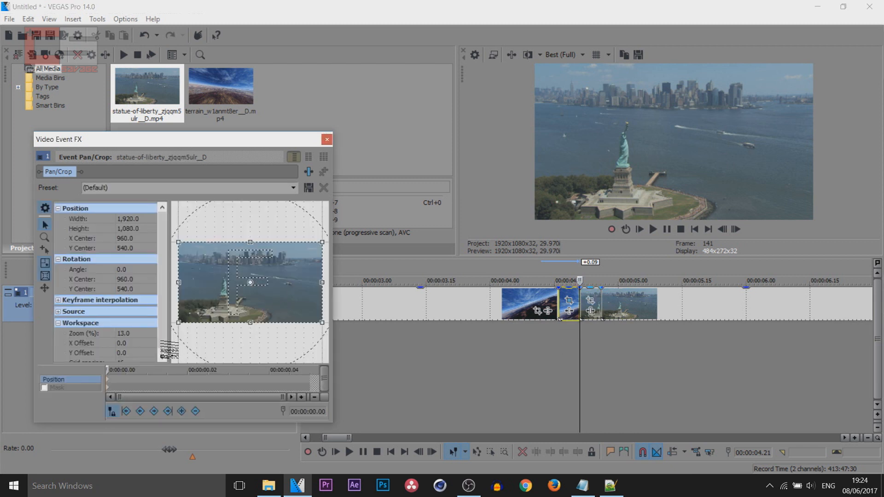
drag(108, 373, 336, 355)
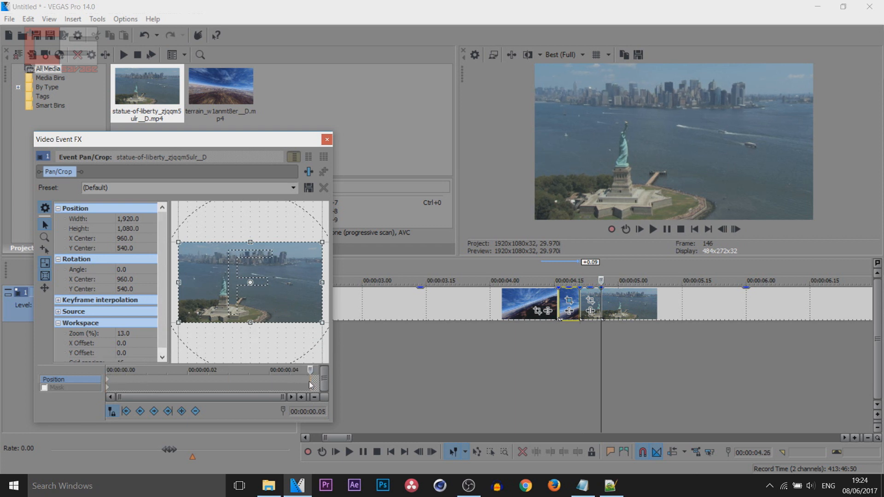
drag(320, 323, 306, 316)
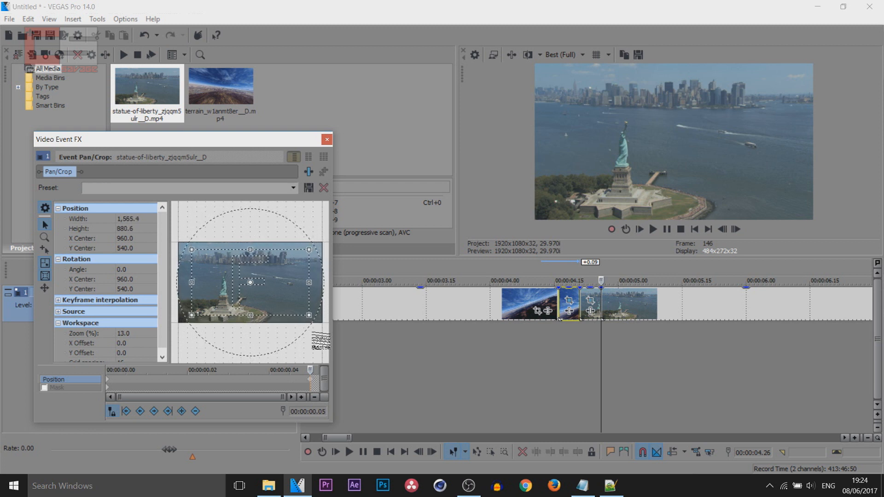
click(326, 140)
Play the timeline from 00:00:03.27 to preview the zoom between the terrain and Statue of Liberty clips.
click(483, 357)
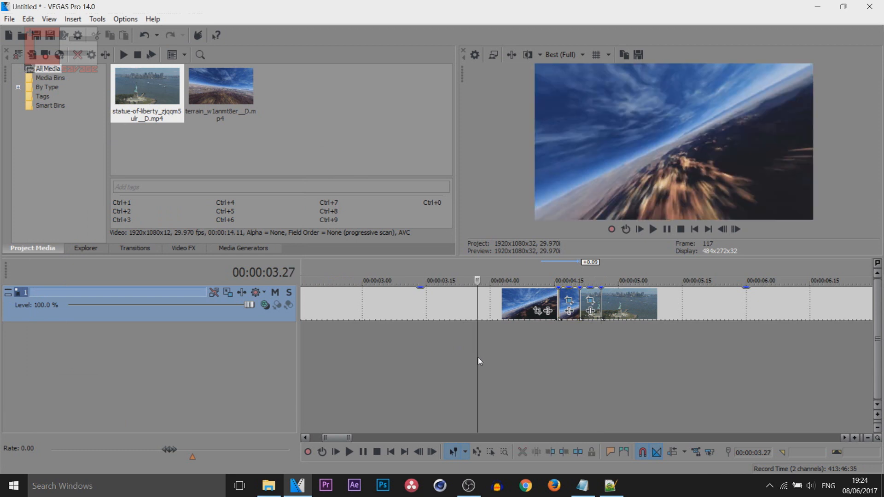
scroll(480, 358, down, 2)
key(space)
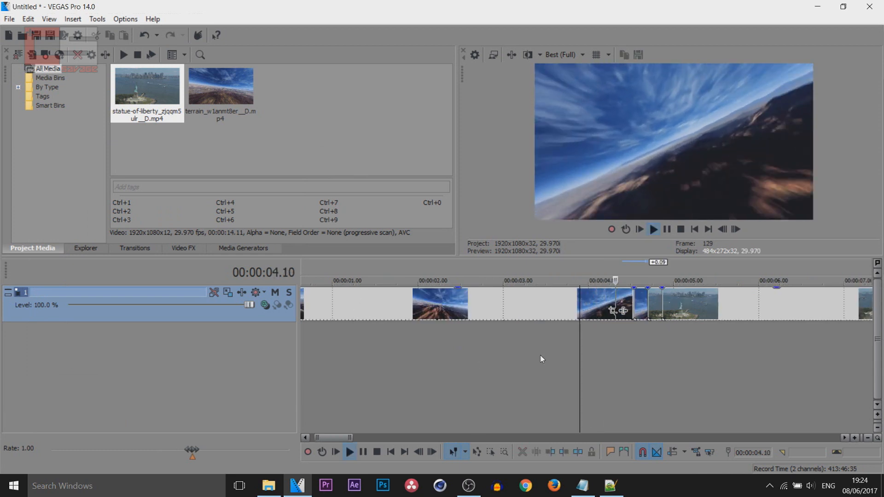
key(space)
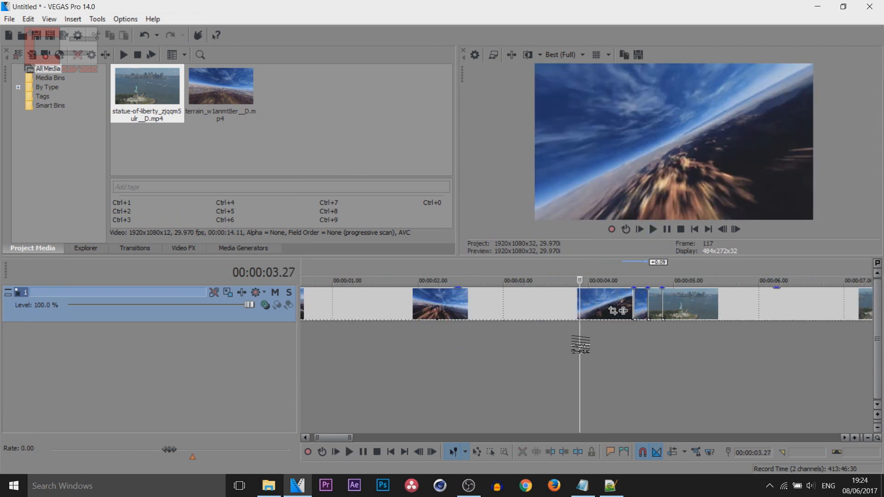
Step frame by frame through the zoom transition, from late in the first terrain piece to 00:00:04.27, to examine the motion.
click(613, 352)
key(Right)
key(Right)
key(Right)
key(Right)
key(Right)
key(Right)
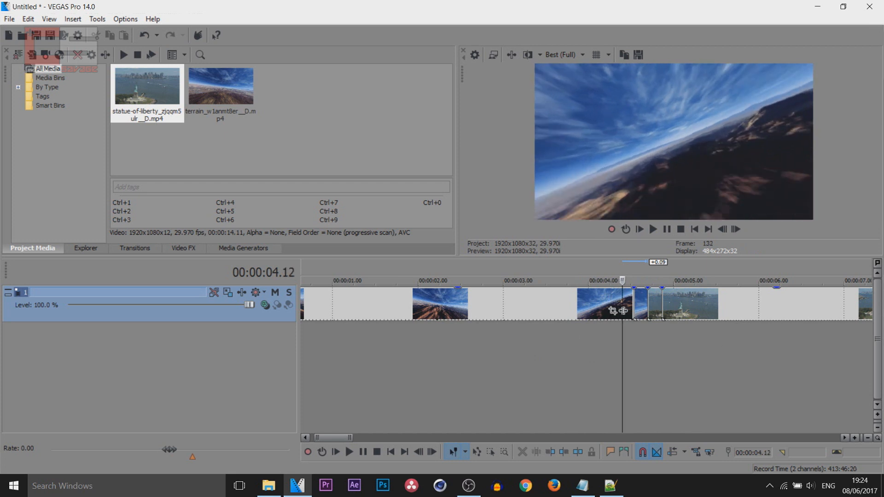
key(Right)
key(Right)
key(Right)
key(Right)
key(Right)
key(Right)
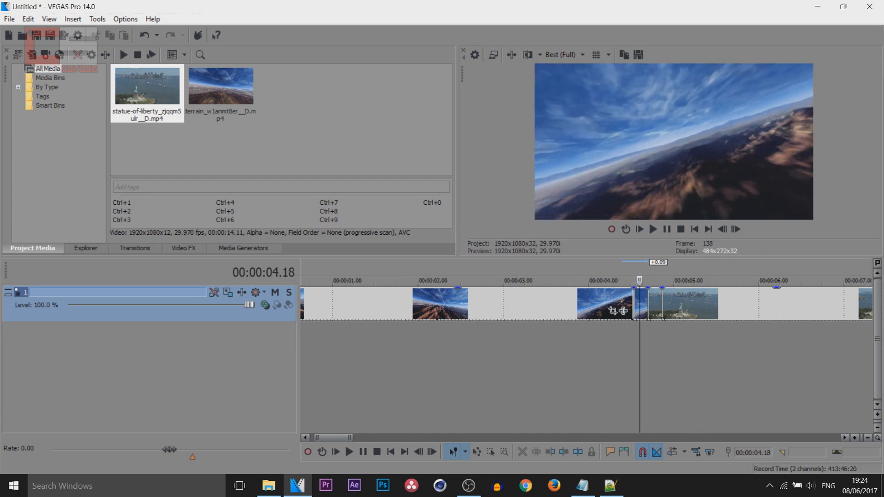
key(Right)
key(Right)
key(Right)
key(Right)
key(Right)
key(Right)
key(Right)
key(Right)
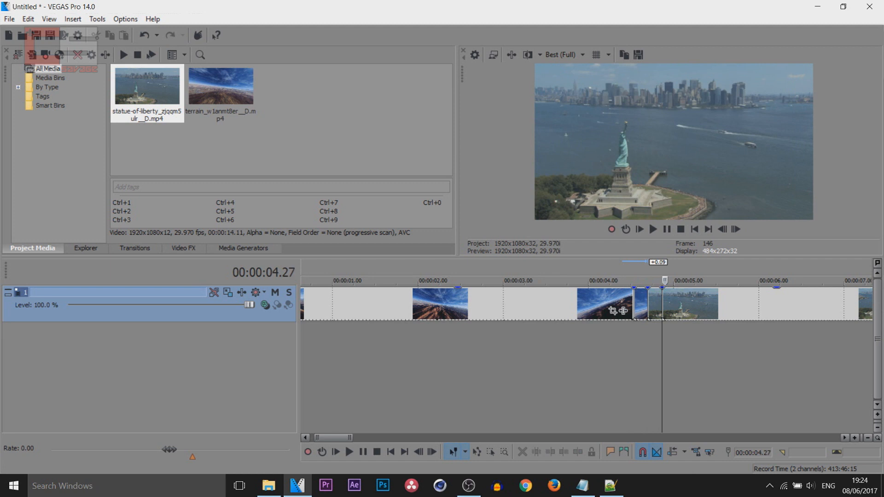
Compare the frames on either side of the Statue of Liberty split at 00:00:04.26 to check the jump in zoom.
key(Left)
key(Left)
key(Left)
key(Right)
key(Left)
key(Right)
key(Left)
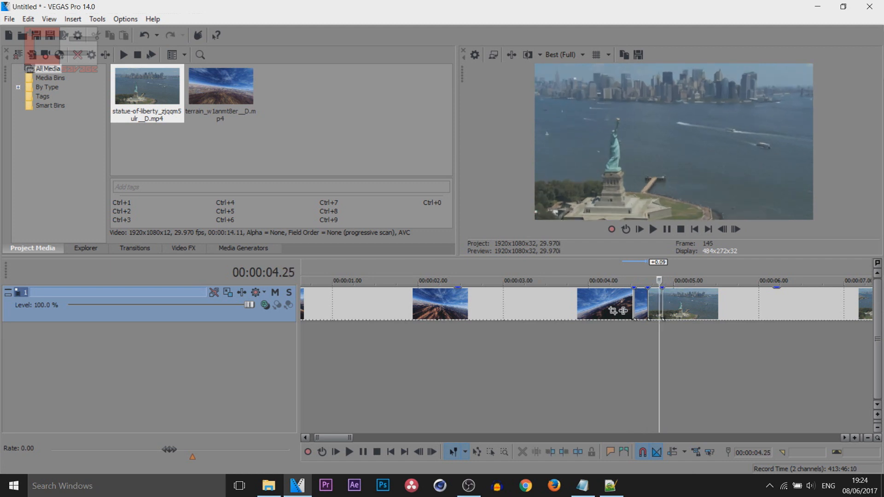
key(Right)
key(Right)
key(Left)
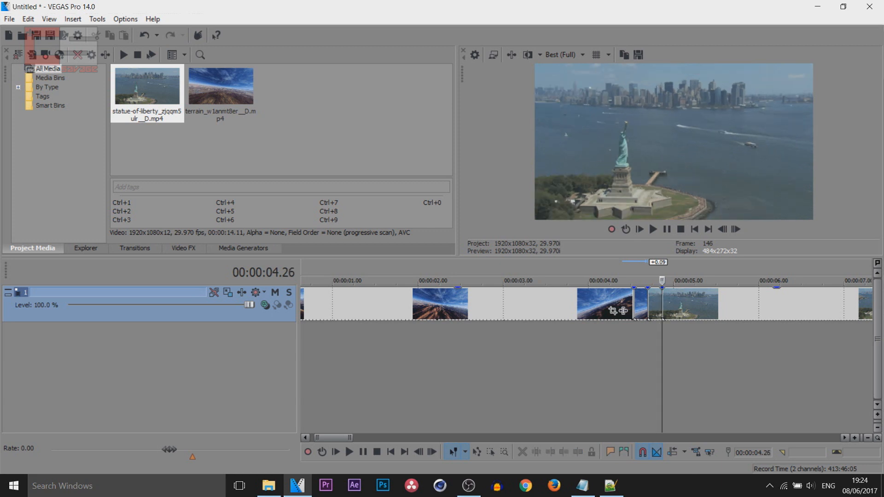
scroll(380, 387, up, 2)
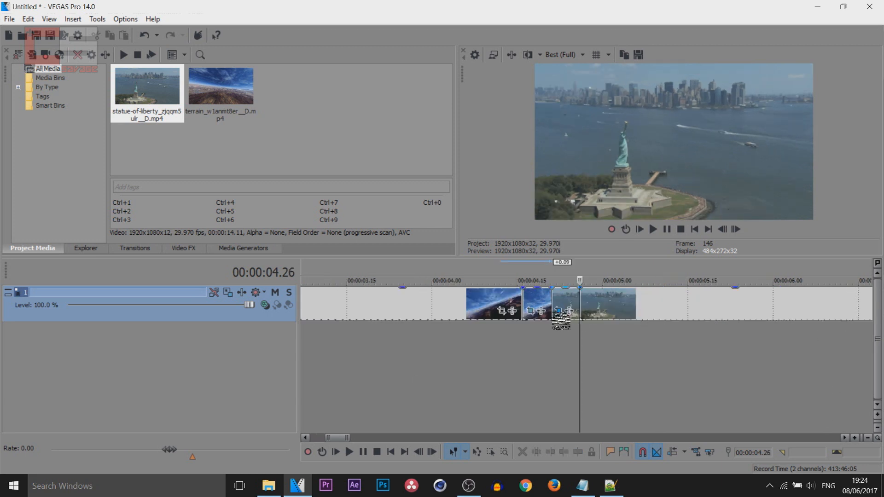
Copy the short Statue of Liberty piece's ending Pan/Crop framing to the start of the long Statue of Liberty piece and close the settings.
click(544, 311)
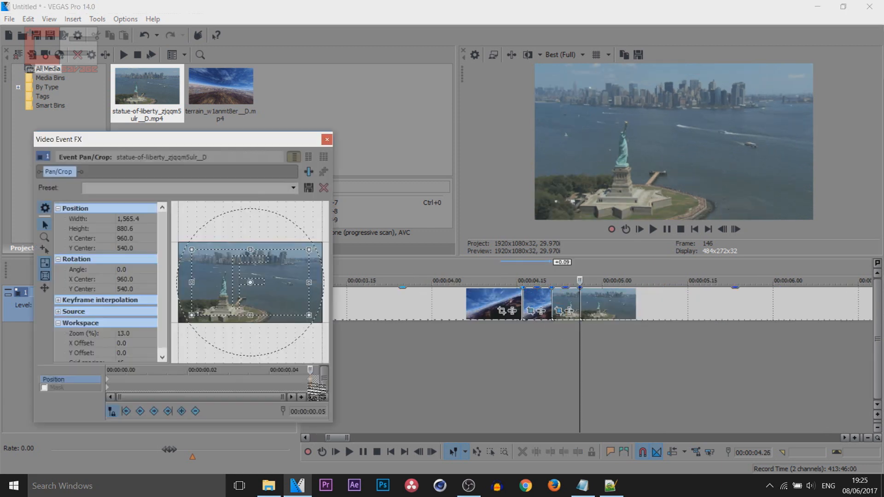
scroll(647, 326, down, 1)
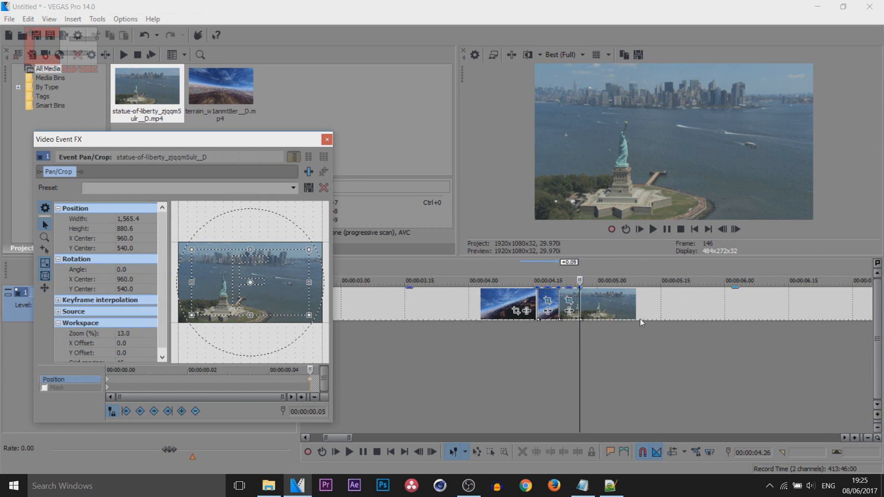
click(586, 313)
scroll(586, 315, down, 1)
scroll(593, 318, down, 1)
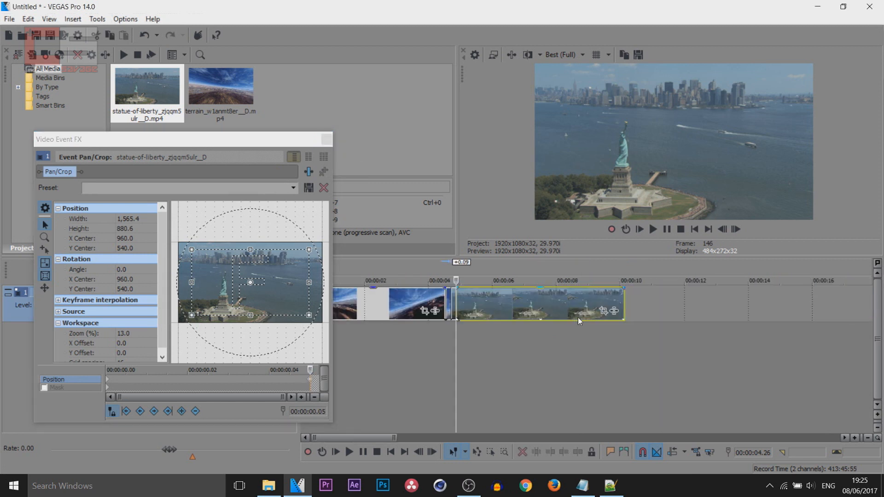
click(604, 312)
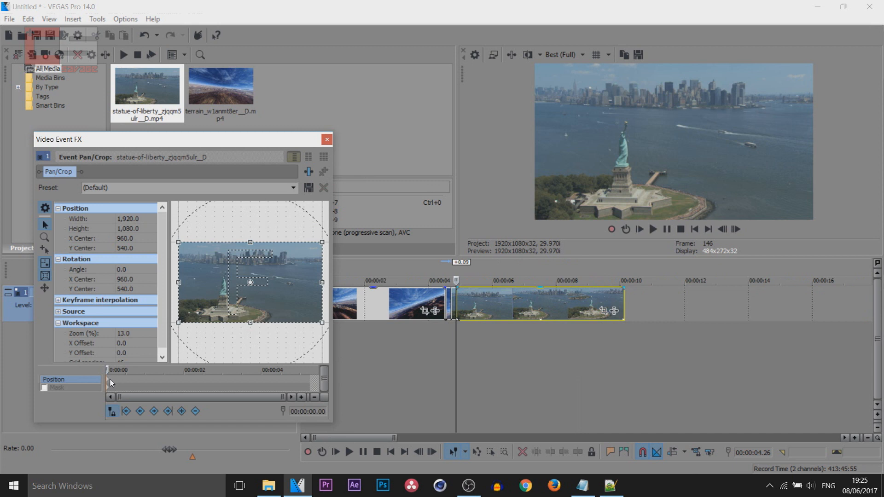
key(ctrl+v)
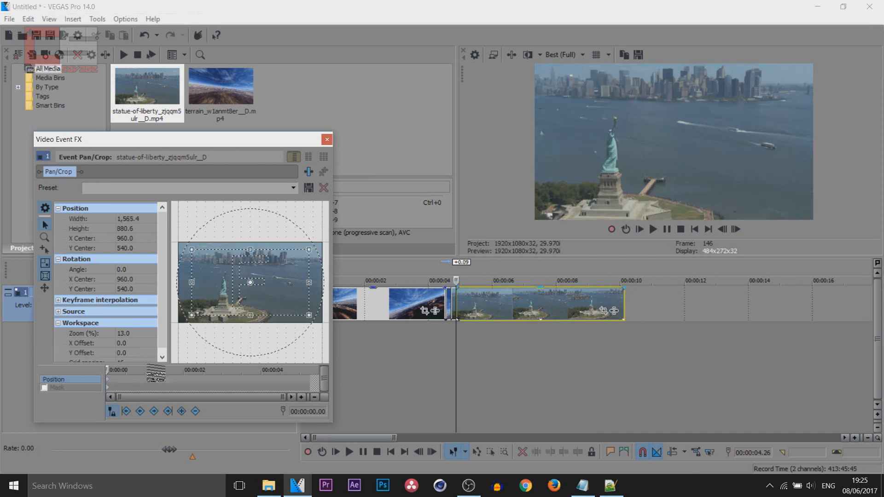
click(328, 139)
Play the timeline from about 00:00:04.00 to preview the matched zoom into the long Statue of Liberty piece.
scroll(531, 365, up, 2)
click(521, 355)
key(space)
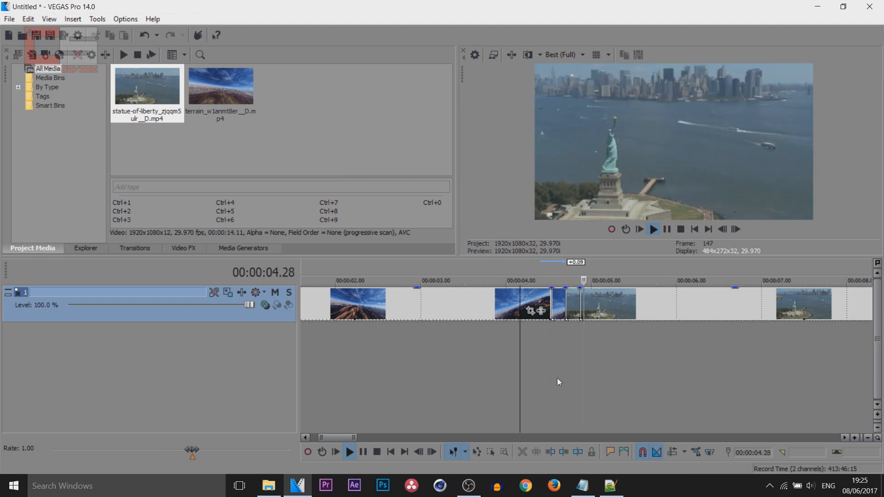
click(670, 233)
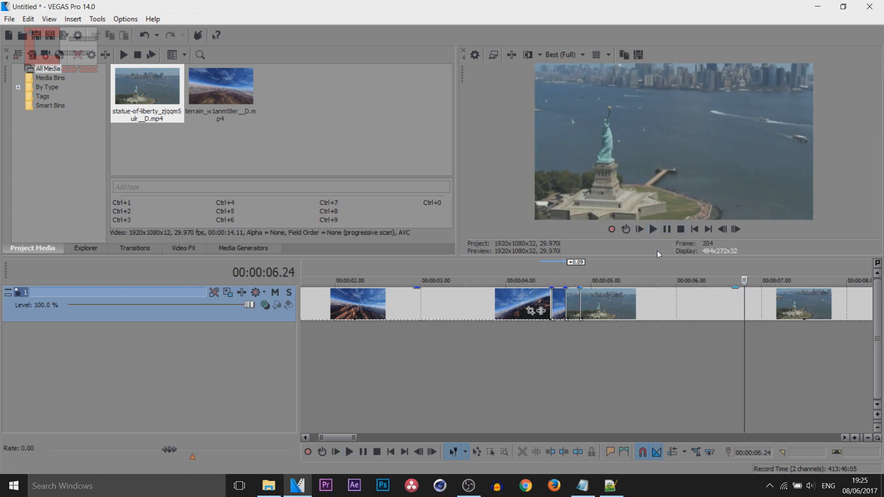
Select the short terrain piece with the playhead at its start, 00:00:04.16, and show the Radial Blur video effect presets.
click(563, 377)
scroll(564, 377, up, 1)
drag(578, 361, 552, 351)
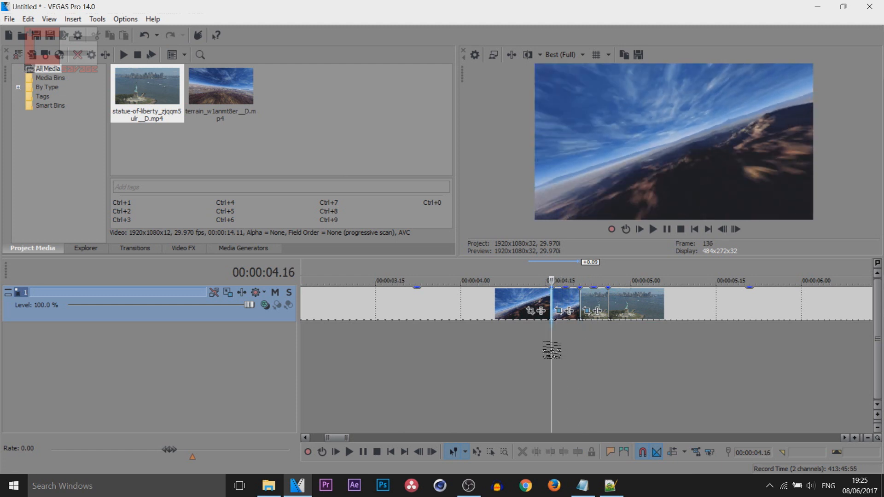
click(568, 302)
key(Left)
key(Left)
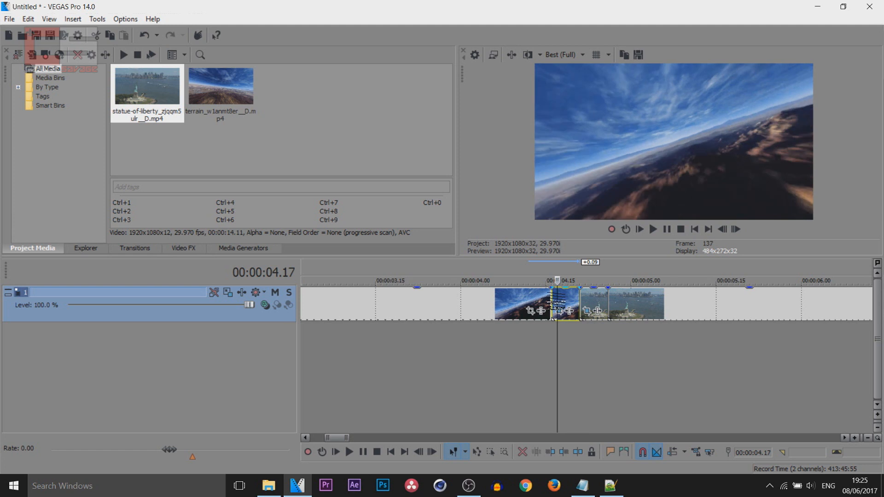
click(182, 248)
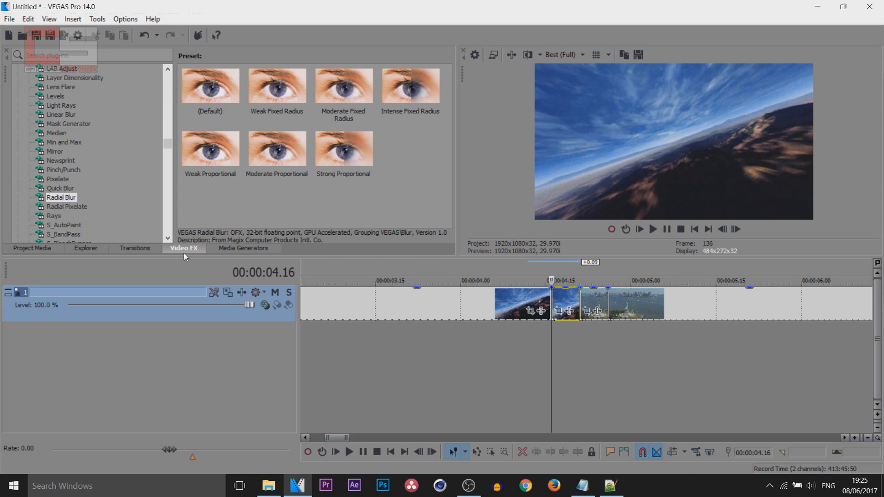
click(50, 19)
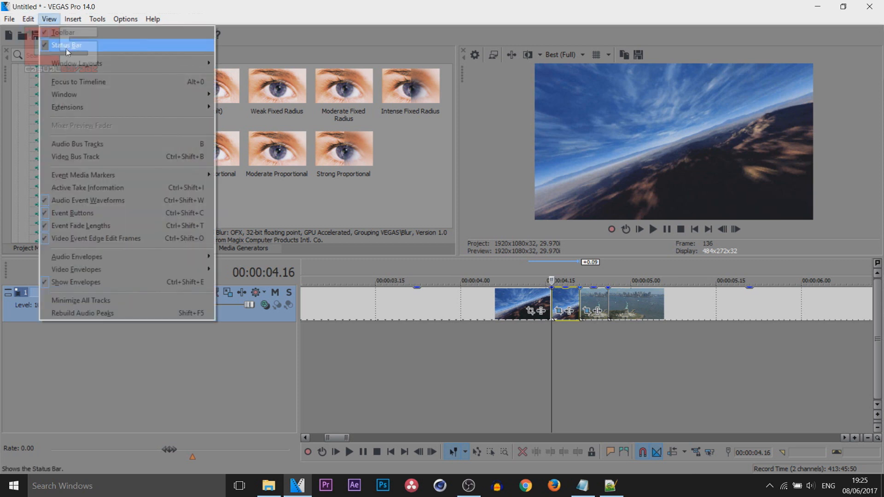
mouse_move(66, 63)
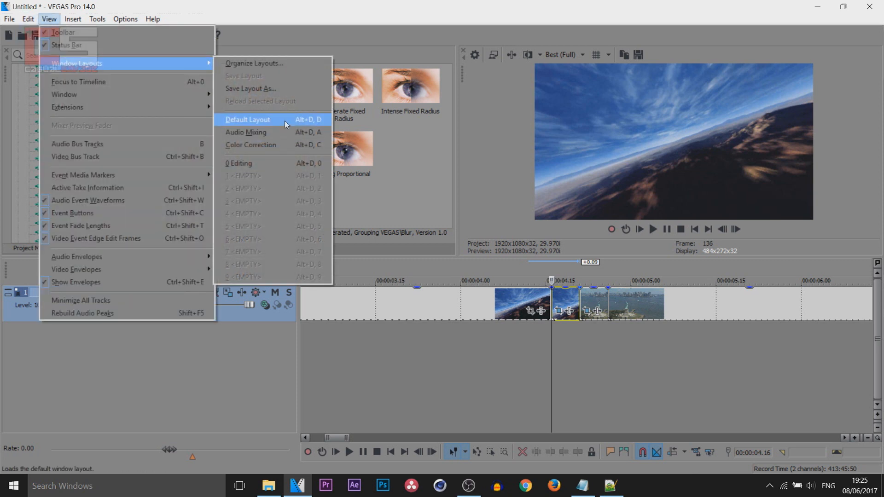
click(286, 120)
Apply Radial Blur's Intense Fixed Radius preset to the short terrain piece, animating Strength from 0 at its start to 0.8 at its end.
click(409, 92)
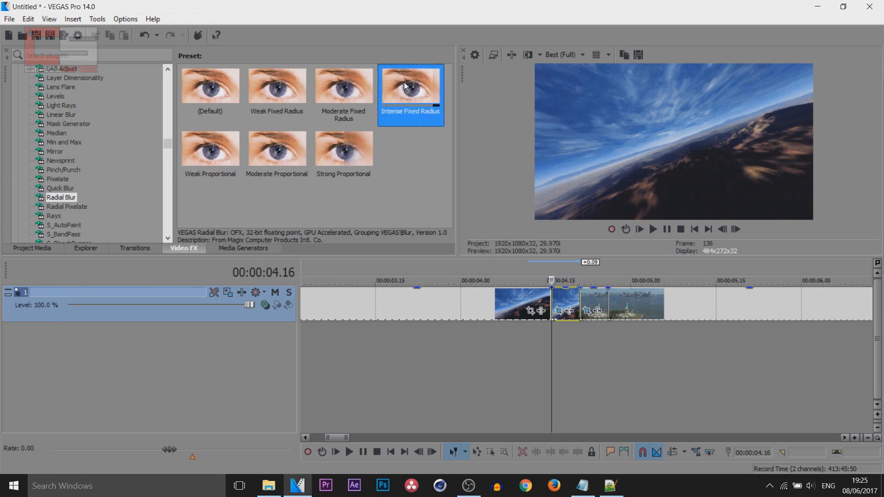
drag(437, 114, 566, 305)
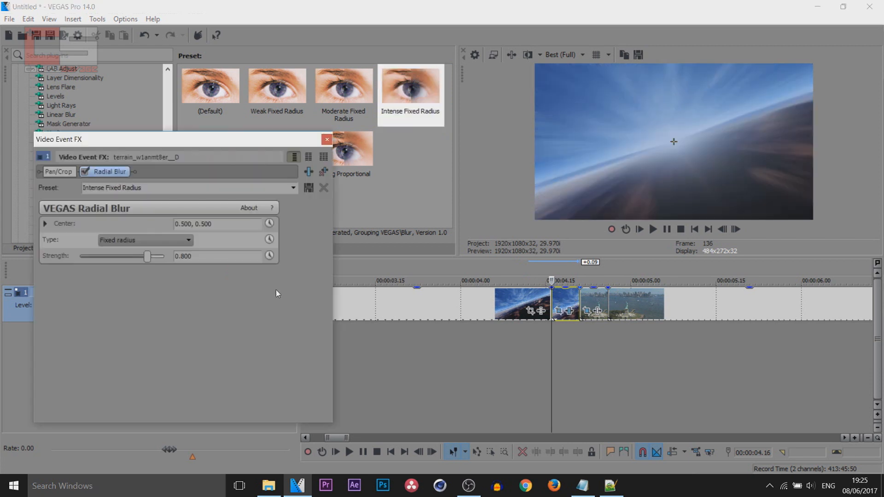
click(270, 256)
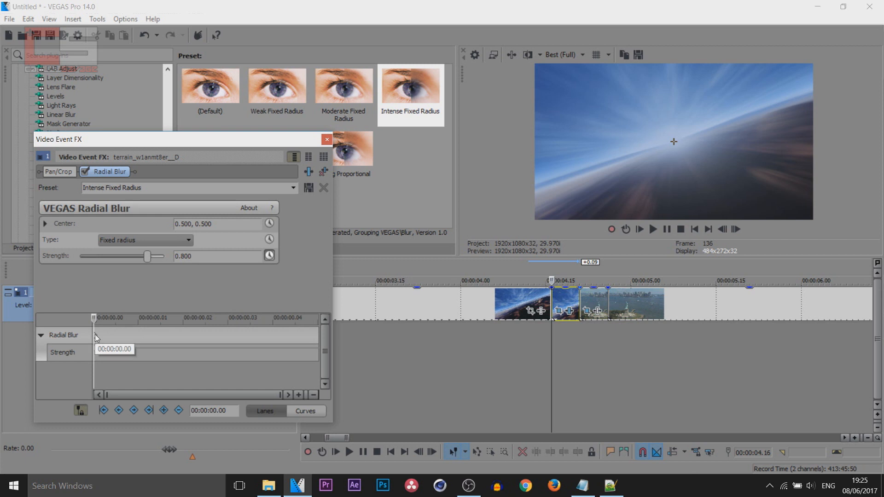
drag(95, 336, 321, 325)
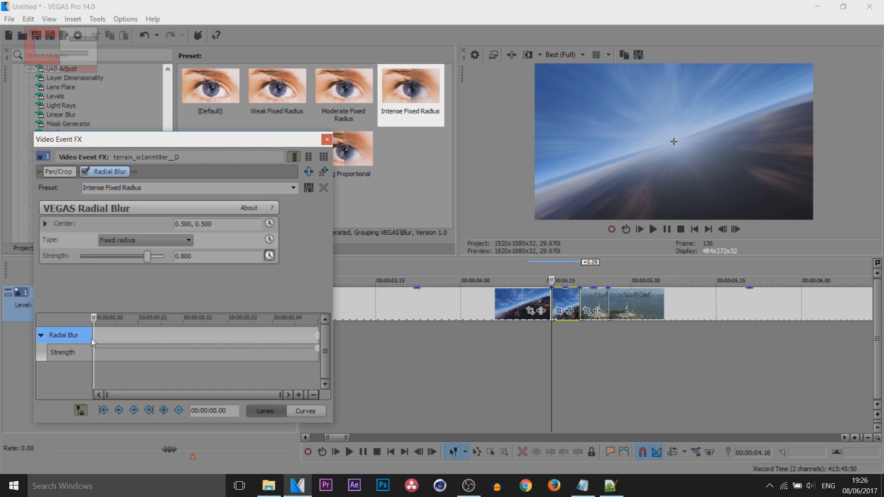
drag(147, 257, 80, 257)
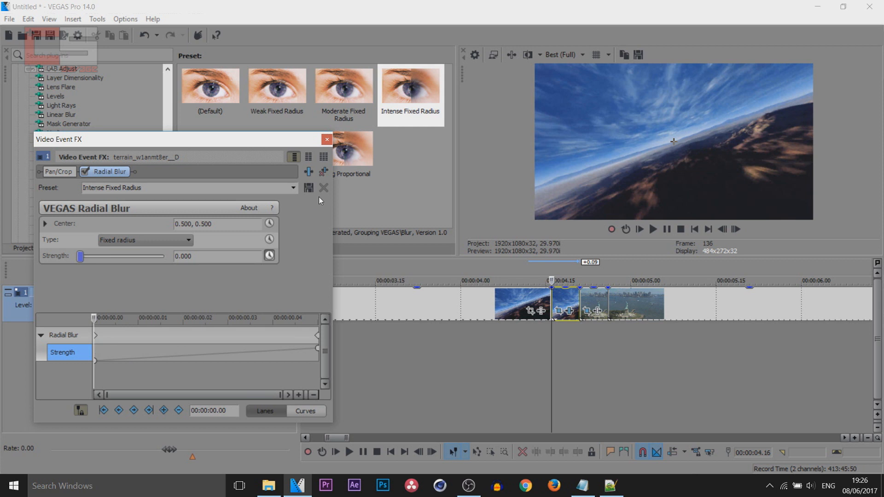
click(326, 139)
Apply the Intense Fixed Radius blur to the short Statue of Liberty piece, animating Strength from 0.8 down to 0 at 00:00:00.05.
drag(408, 90, 594, 305)
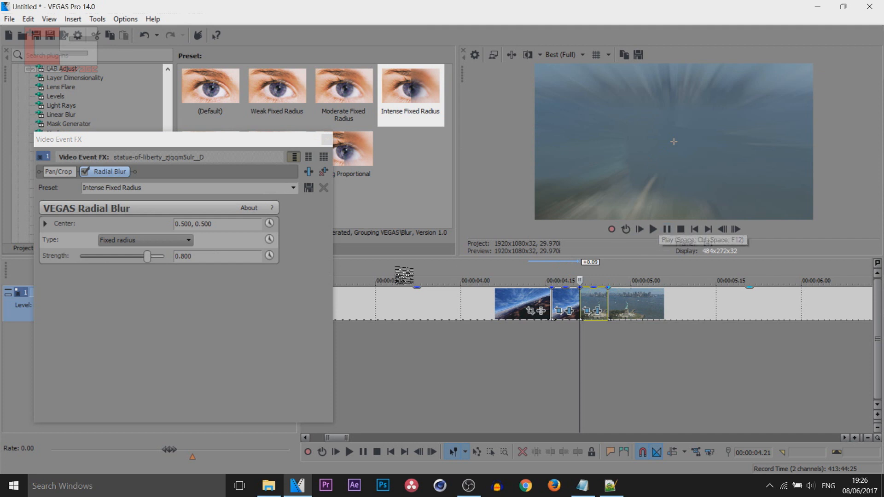
click(269, 256)
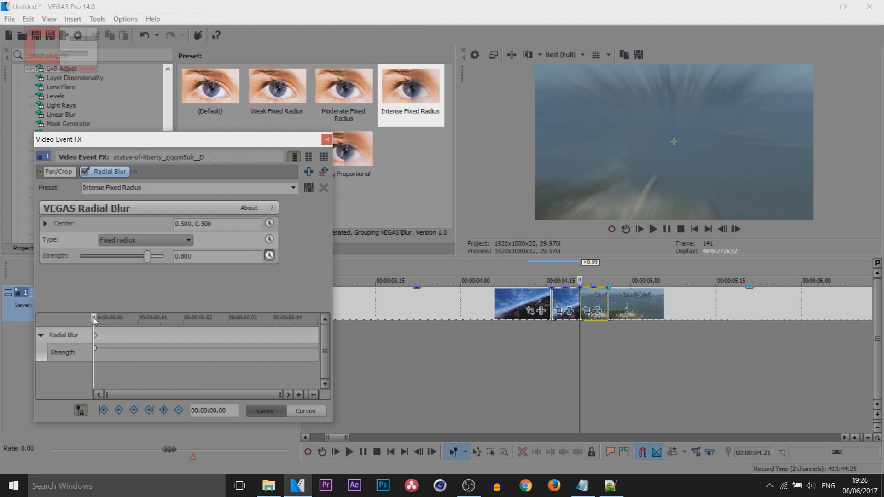
drag(93, 316, 318, 317)
drag(148, 259, 16, 251)
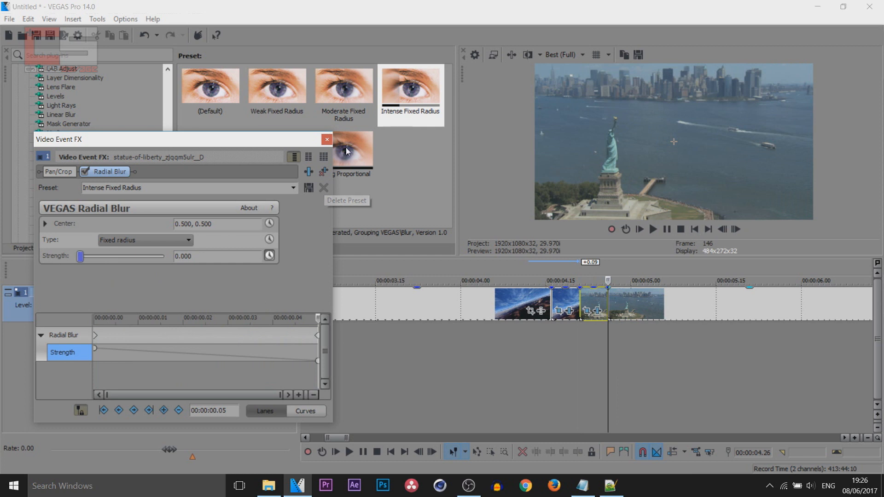
click(327, 139)
Play the timeline from 00:00:03.25 to preview the zoom transition with the radial blur.
click(431, 377)
scroll(430, 377, down, 2)
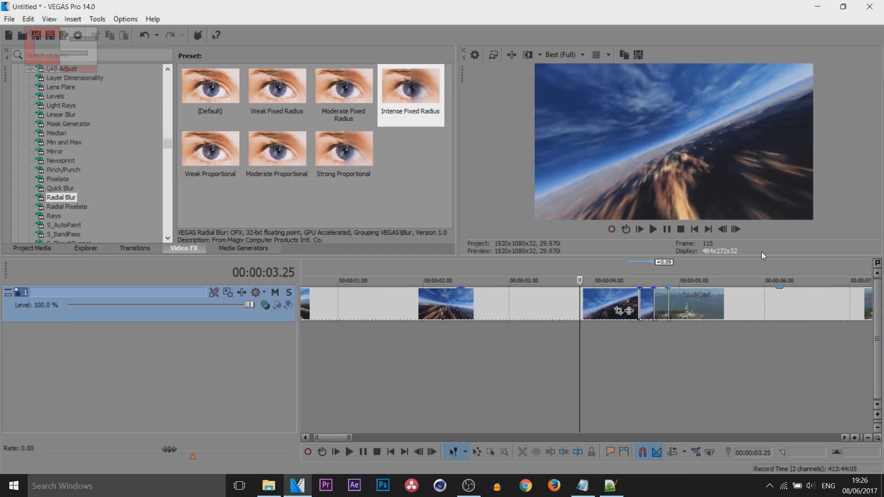
key(space)
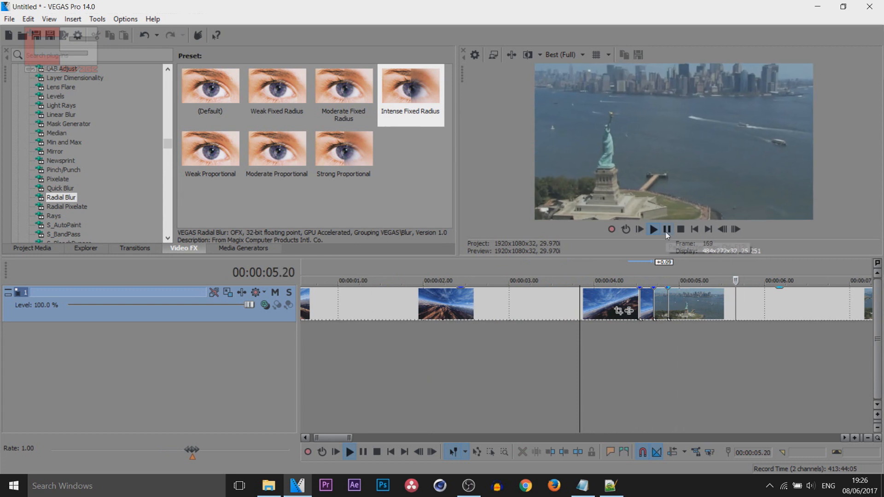
click(667, 232)
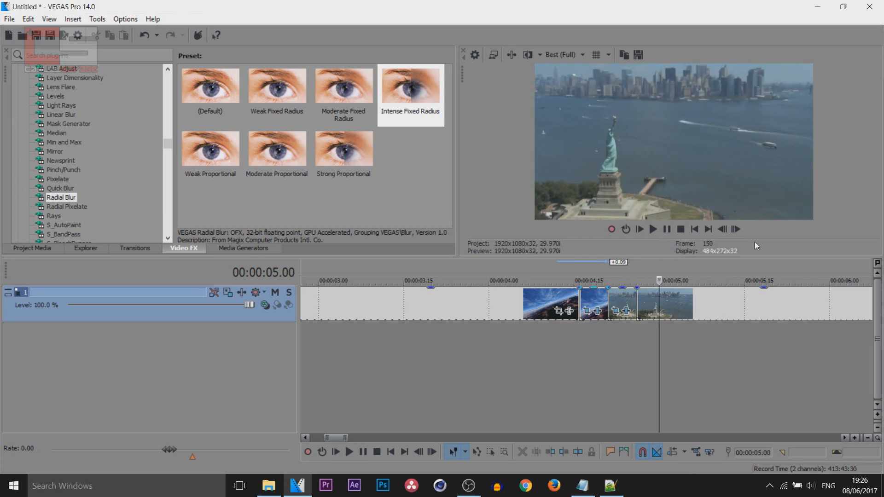
Remove the ending Pan/Crop keyframe from the short terrain piece that starts at 00:00:04.16.
click(568, 348)
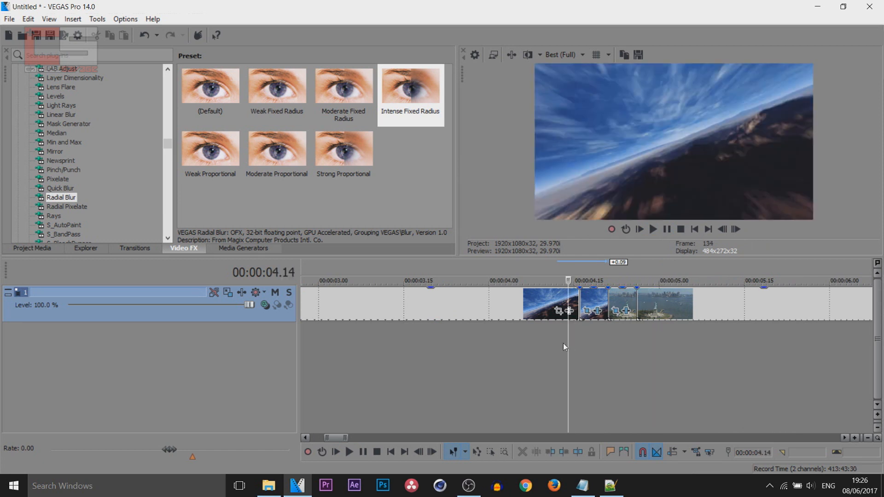
drag(568, 346, 580, 346)
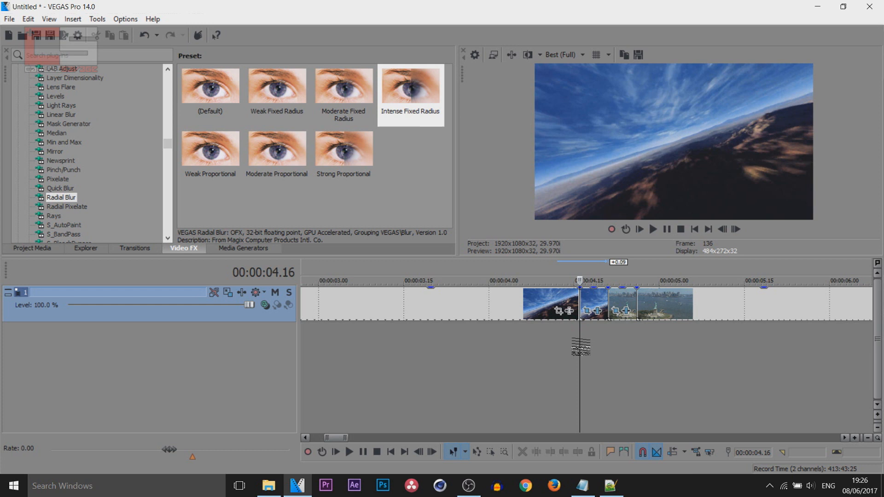
click(587, 311)
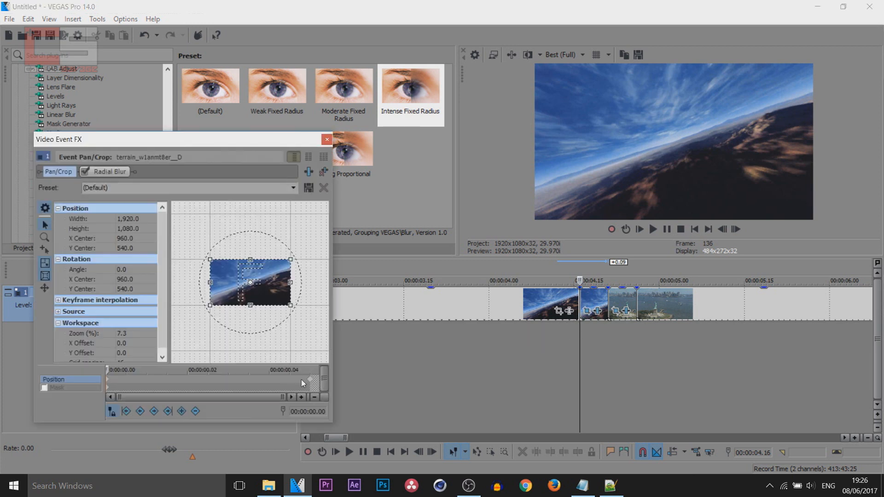
click(311, 382)
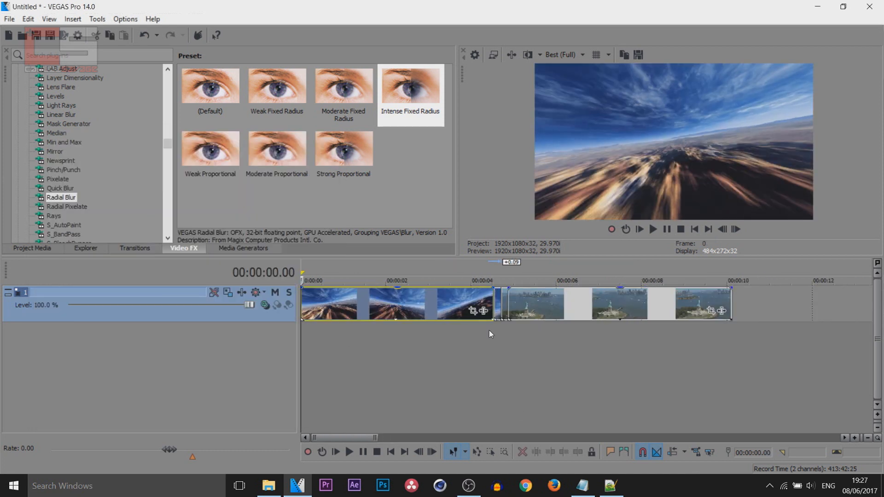
Shrink the long terrain piece's crop frame to about 1,519 × 855 and copy that framing to the start of the short terrain piece.
click(473, 311)
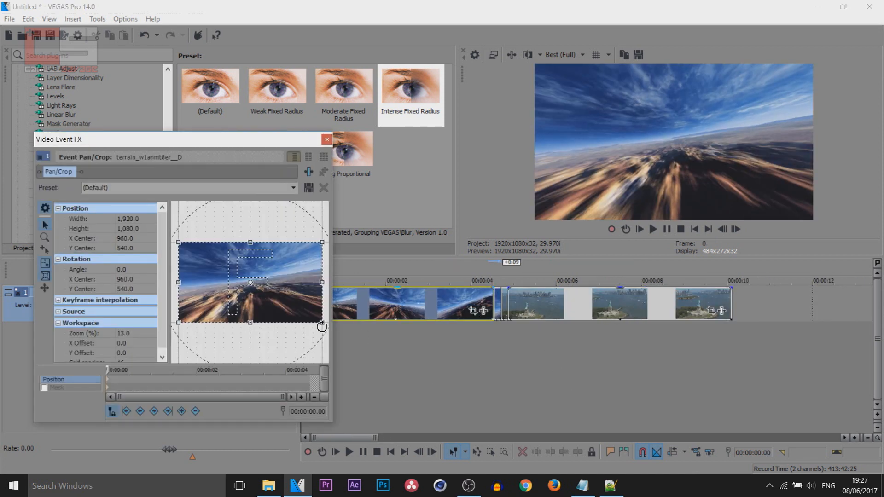
drag(320, 324, 306, 317)
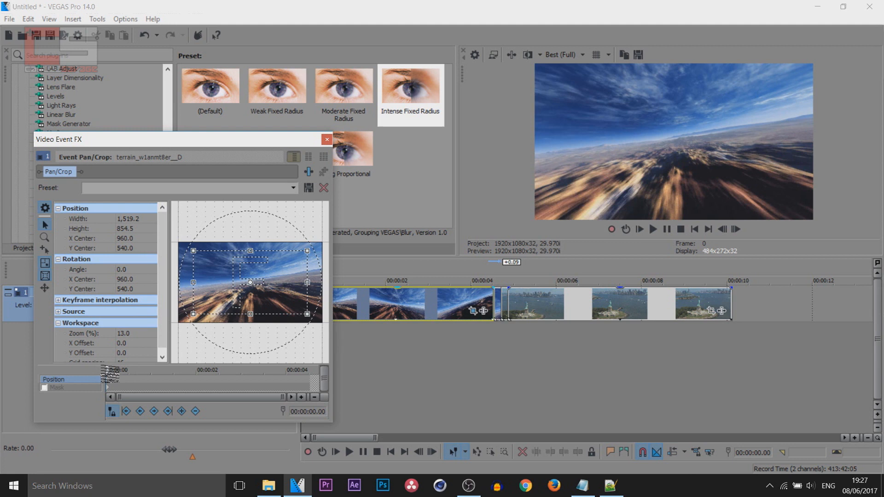
click(497, 304)
scroll(502, 304, up, 4)
click(587, 311)
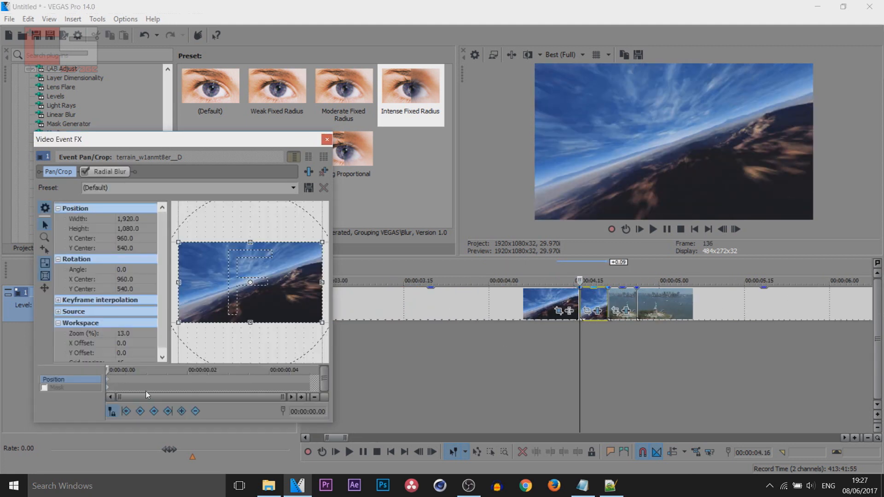
key(ctrl+v)
Restore the short terrain piece's crop frame to its full default size at 00:00:00.05.
drag(107, 370, 333, 369)
right_click(295, 301)
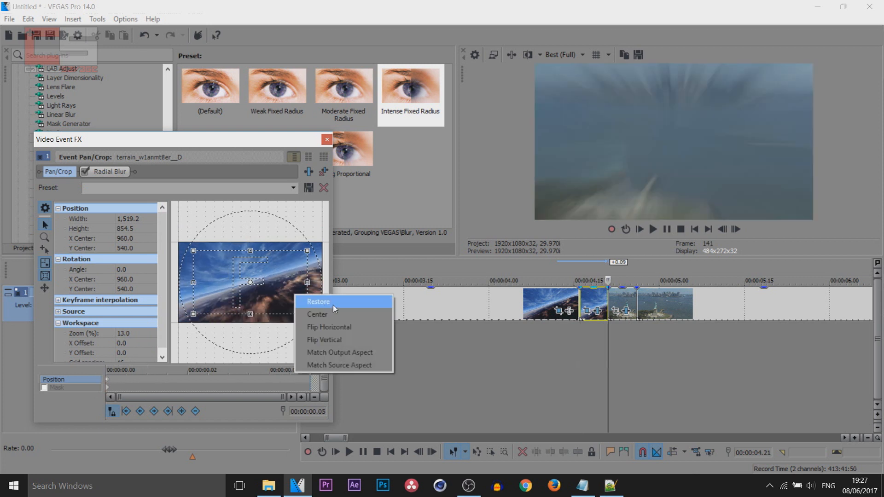
click(313, 309)
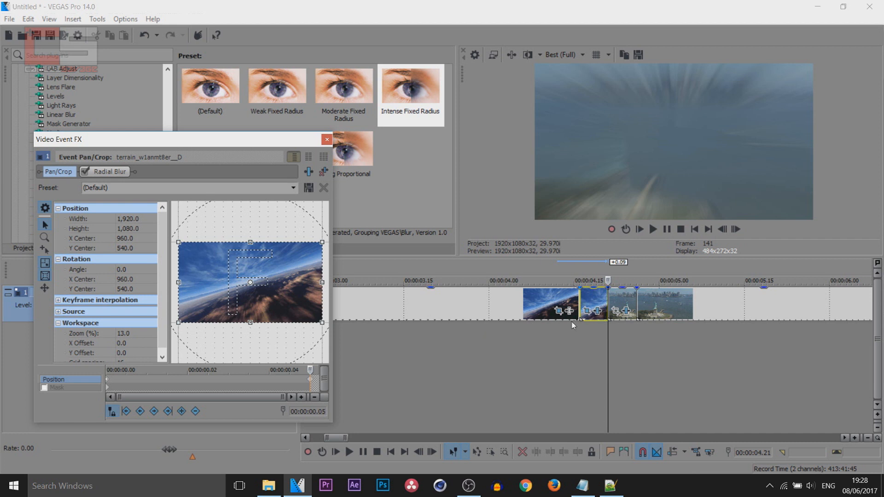
Set the crop frame at the start of the short Statue of Liberty piece to about 1,519 × 855.
click(619, 313)
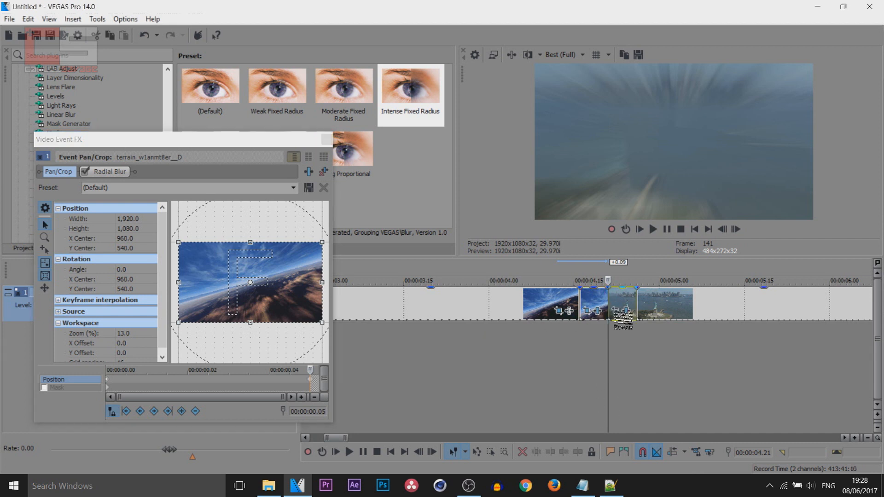
click(622, 312)
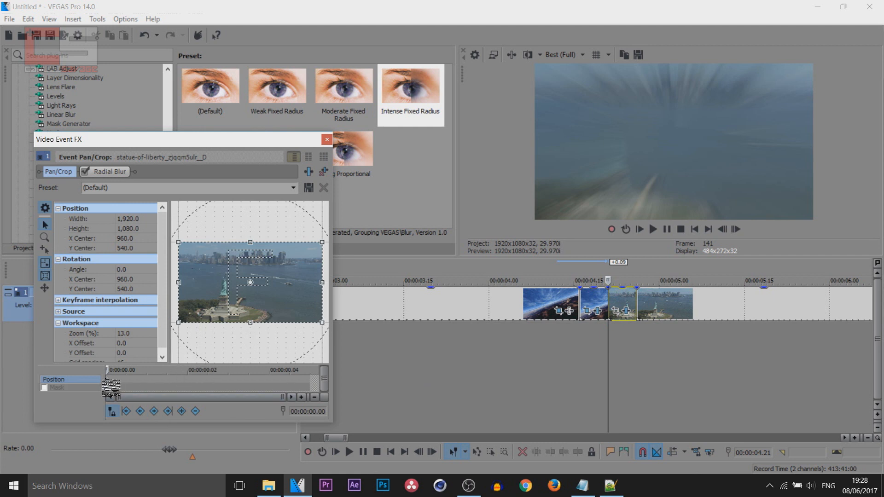
drag(322, 242, 307, 251)
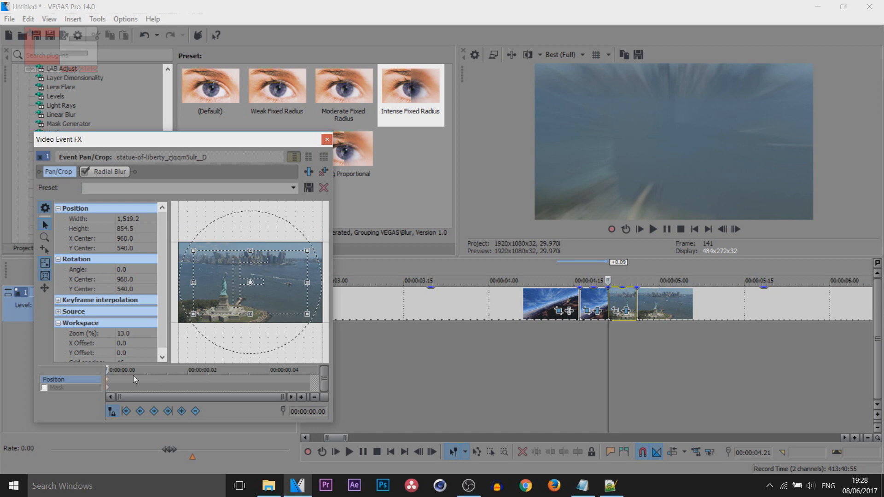
Restore the short Statue of Liberty piece's crop frame to its full default size at 00:00:00.05.
click(325, 373)
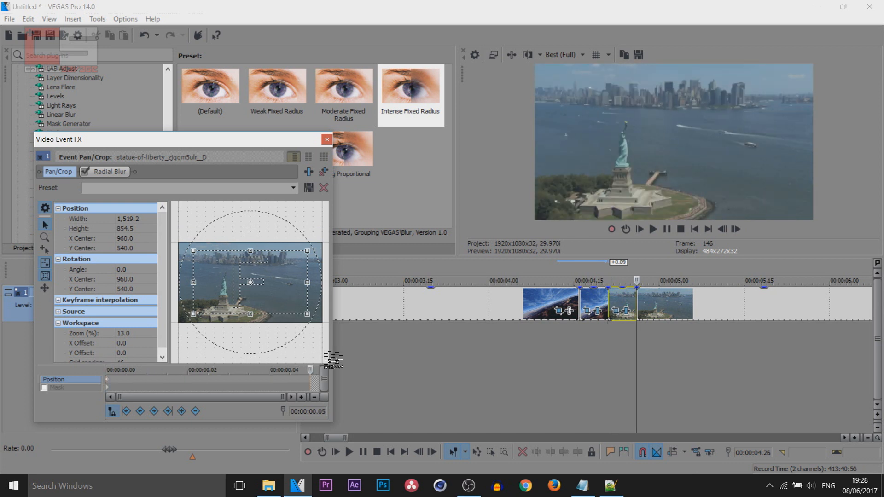
right_click(288, 308)
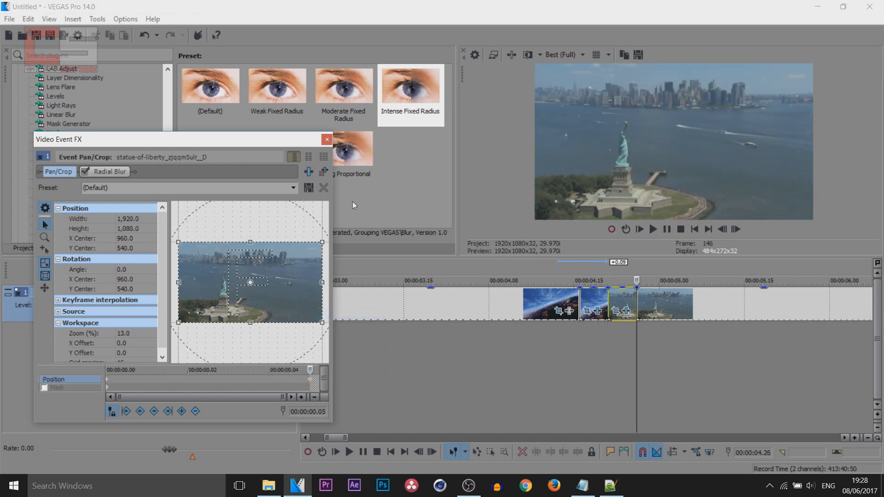
click(327, 139)
Check the reverse zoom transition frame by frame from 00:00:04.07 through the terrain pieces into the Statue of Liberty footage.
click(531, 364)
key(space)
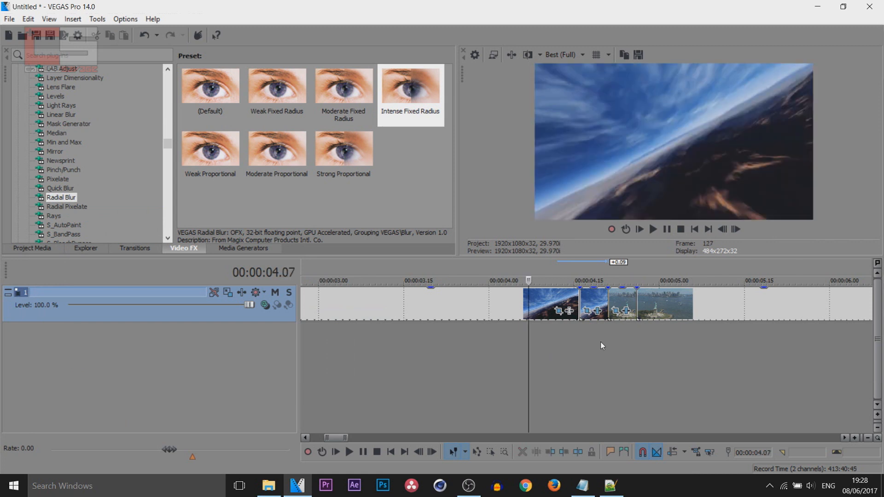
key(space)
key(Right)
key(Right)
key(Right)
key(Right)
key(Right)
key(Right)
key(Right)
key(Right)
key(Right)
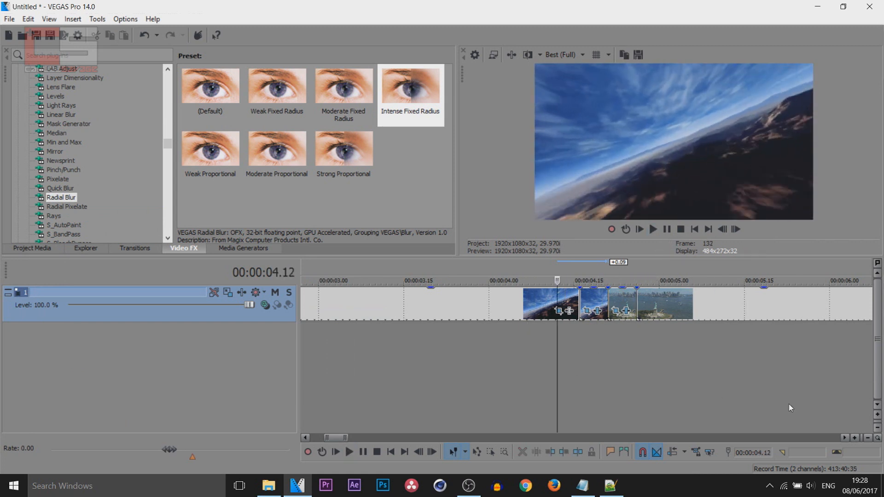
key(Right)
key(Right)
key(Right)
key(Right)
key(Right)
key(Right)
key(Right)
key(Right)
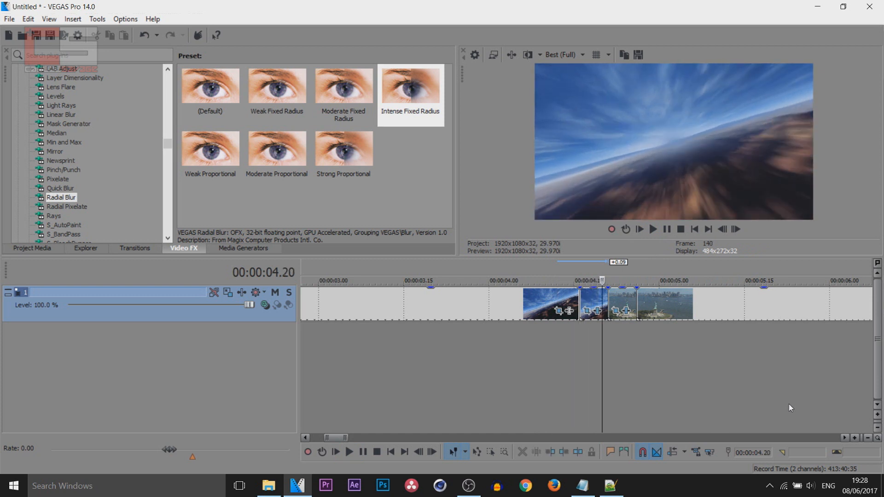
key(Right)
key(Right)
key(Right)
key(Right)
key(Right)
key(Right)
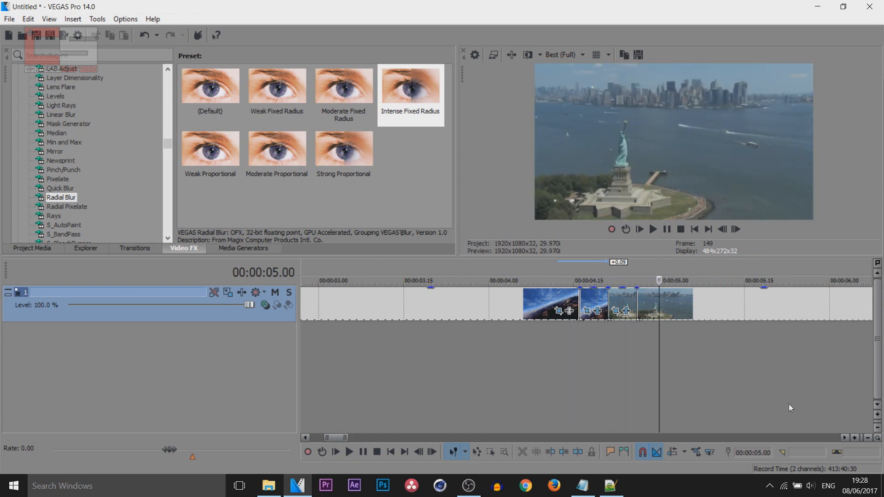
key(Right)
key(Right)
key(Right)
key(Right)
key(Right)
key(Right)
key(Right)
key(Right)
key(Right)
key(Right)
Examine the starting and ending Radial Blur strength keyframes on the short terrain piece and open the effect on the short Statue of Liberty piece.
click(584, 310)
click(597, 311)
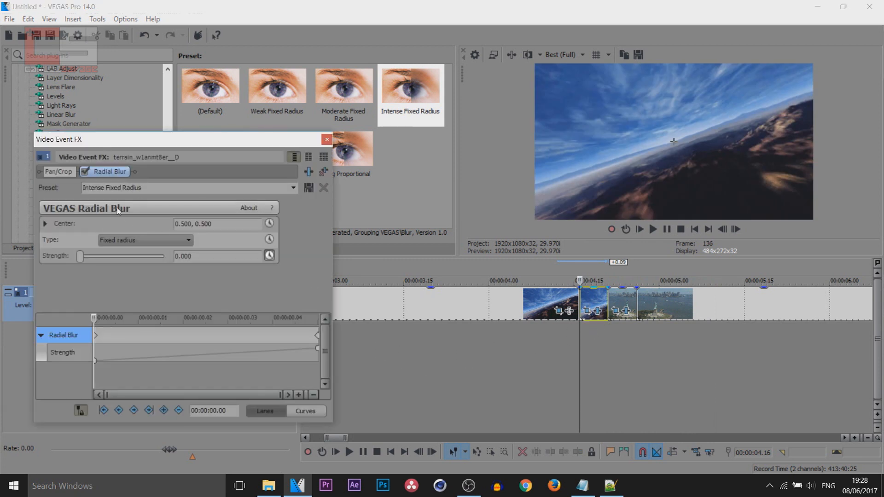
mouse_move(94, 319)
mouse_down()
mouse_move(303, 324)
mouse_move(94, 322)
mouse_up()
click(577, 304)
click(96, 337)
drag(93, 319, 114, 319)
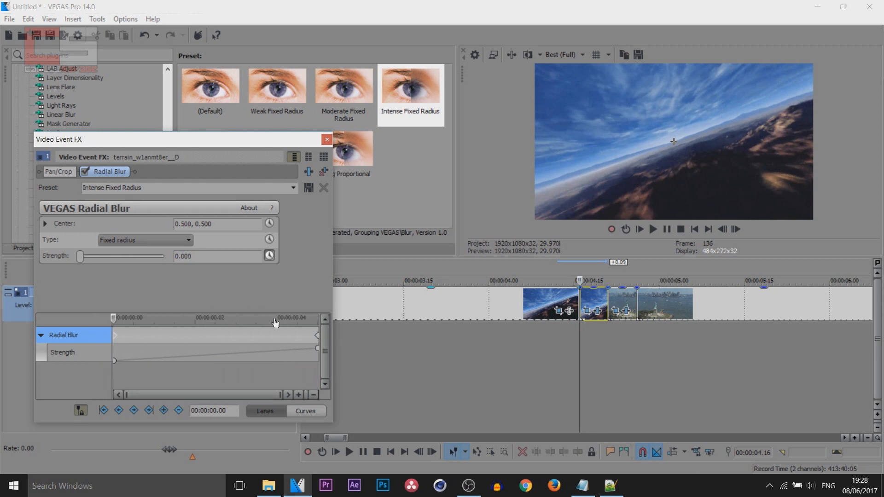
click(317, 335)
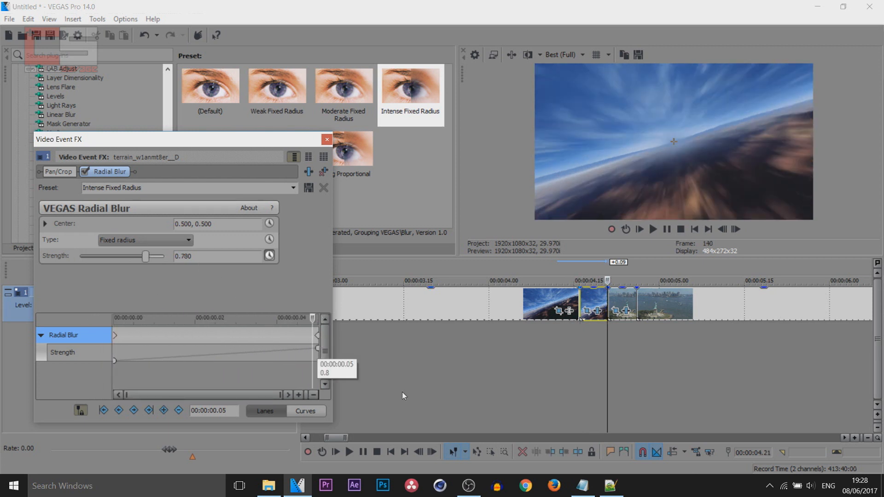
drag(314, 326, 323, 323)
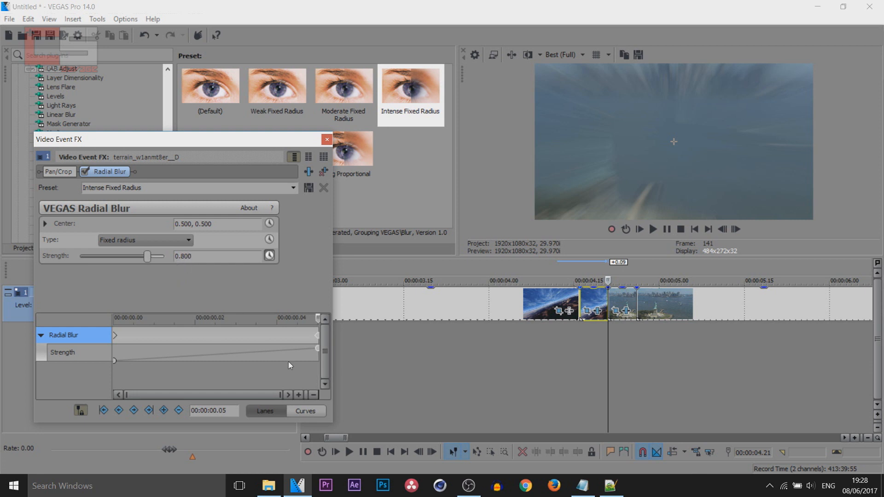
click(626, 311)
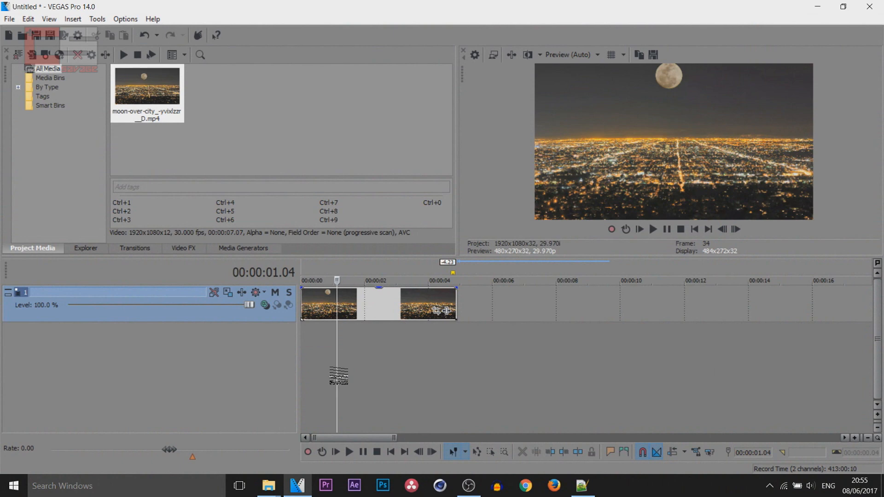
Add overlay video 17 from the Overlays folder on a track above the moon-over-city clip and trim it to that clip's length.
click(269, 486)
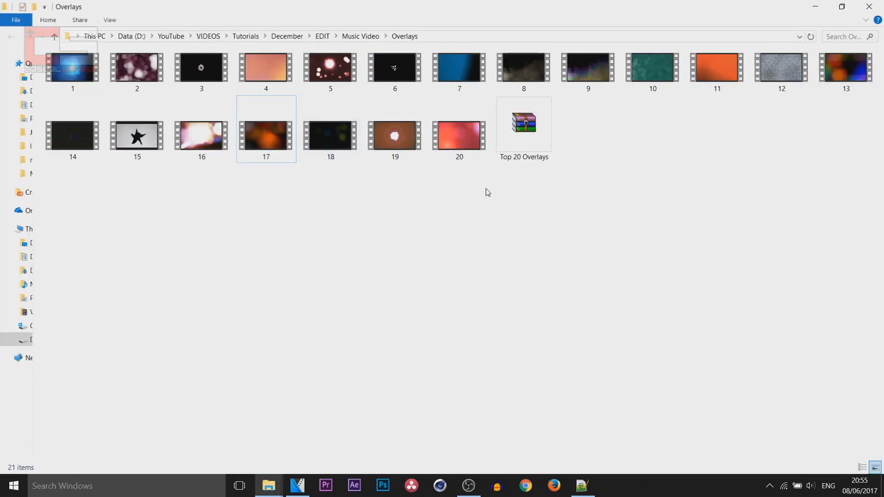
click(532, 144)
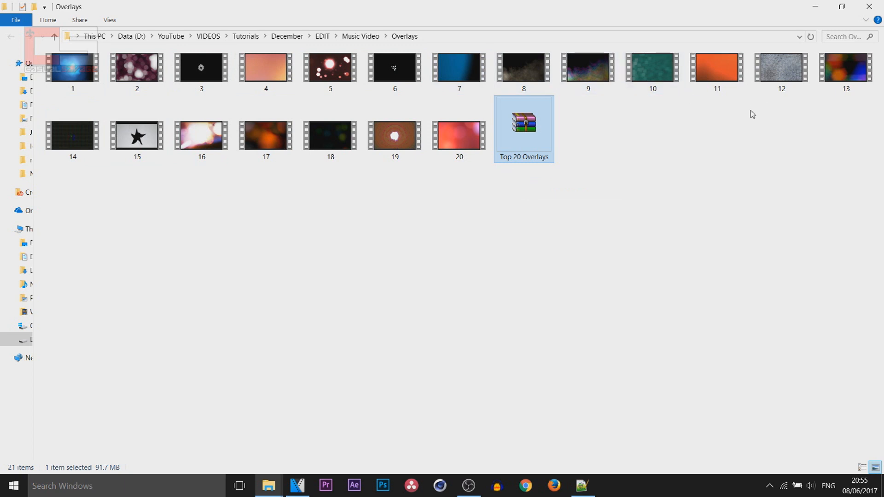
click(731, 222)
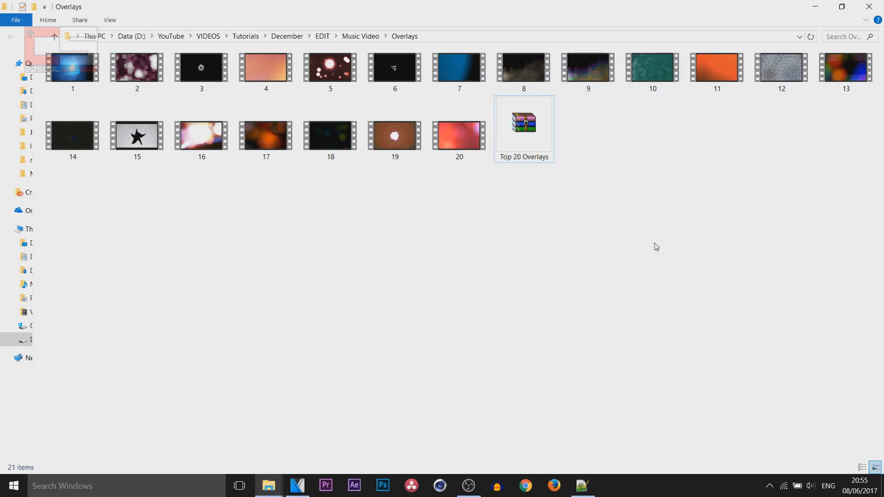
click(282, 159)
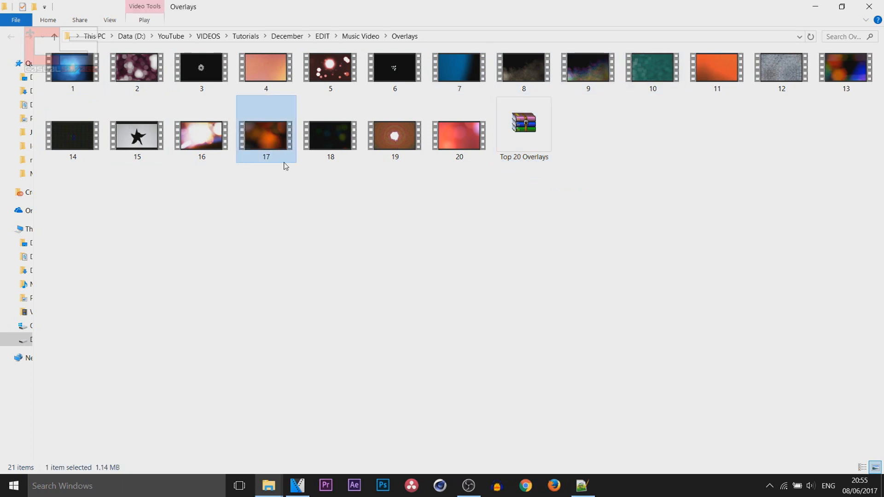
drag(266, 133, 315, 276)
drag(350, 308, 340, 308)
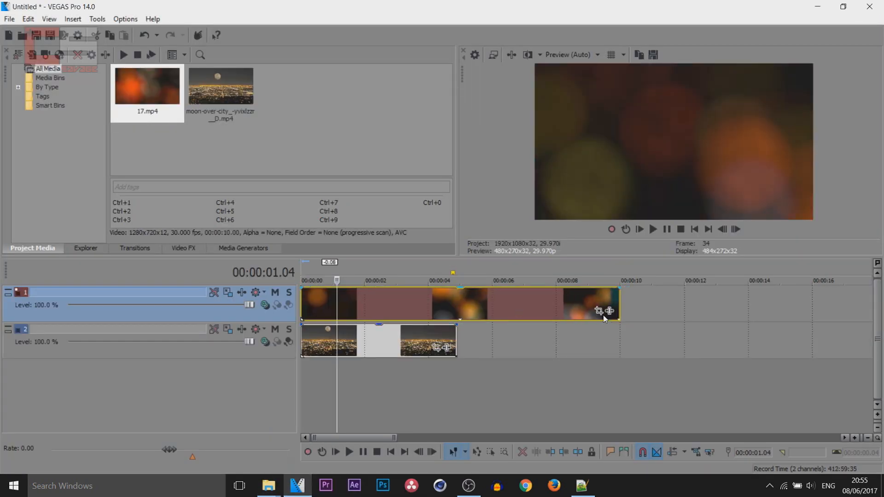
drag(620, 307, 456, 320)
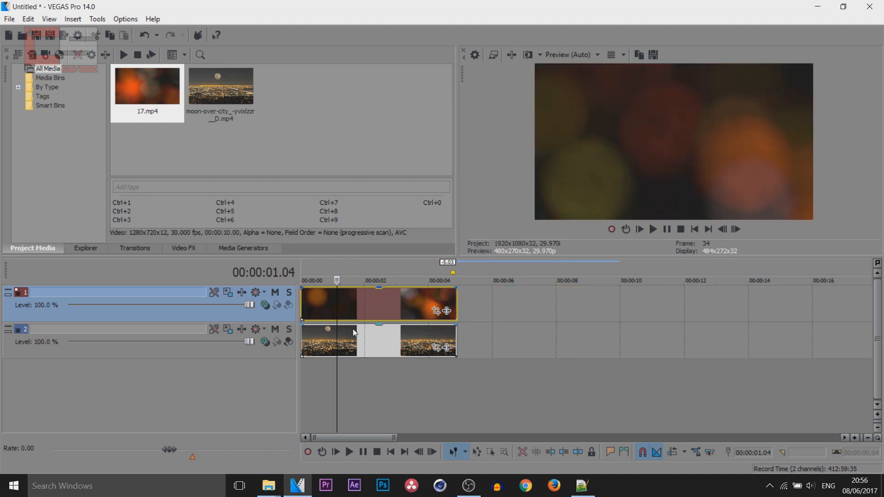
Set the overlay track's compositing mode to Add and play the city footage with and without the overlay.
click(268, 309)
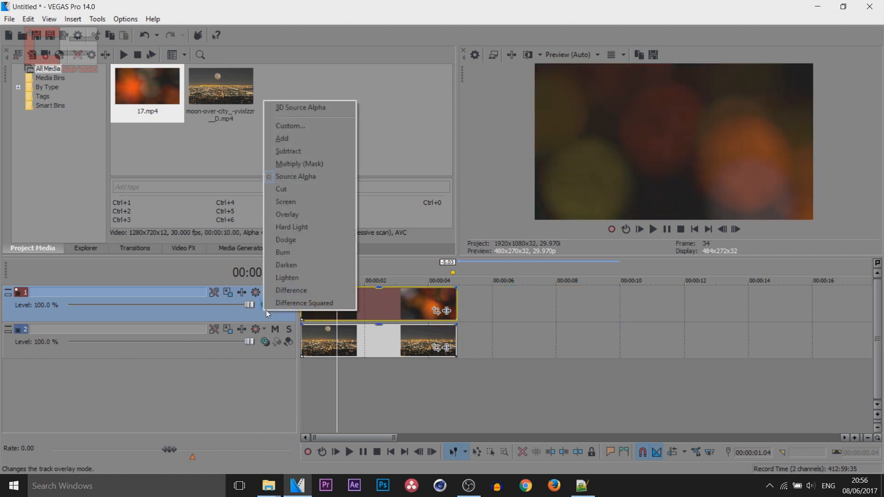
click(300, 140)
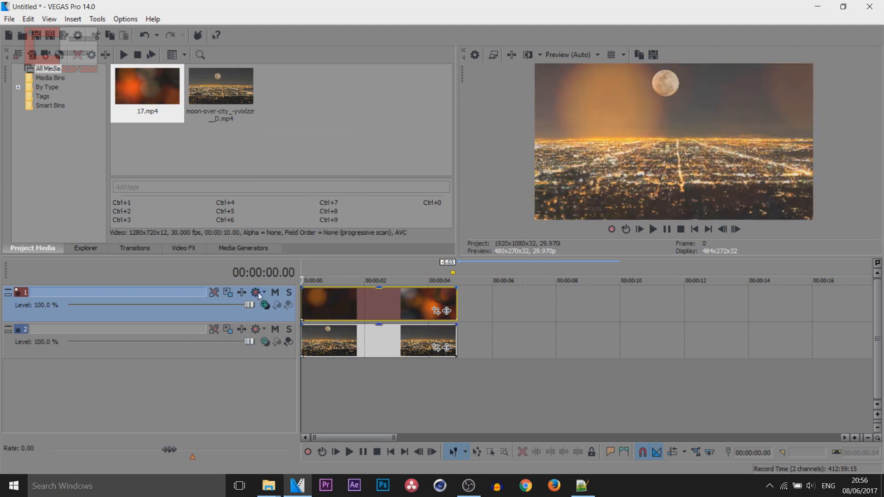
click(303, 300)
click(667, 231)
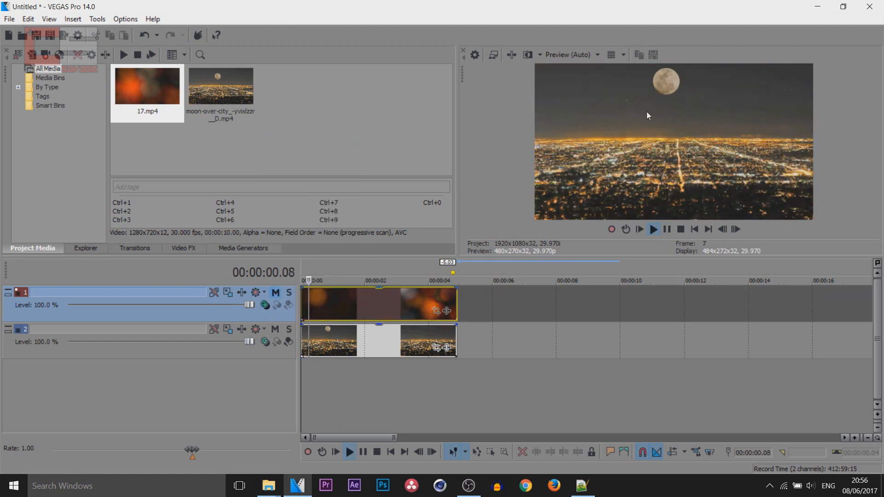
click(668, 231)
click(308, 314)
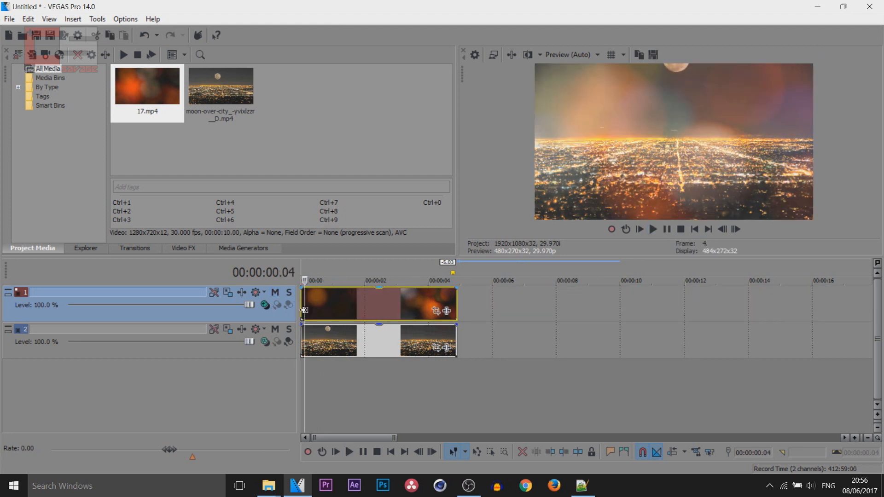
click(668, 231)
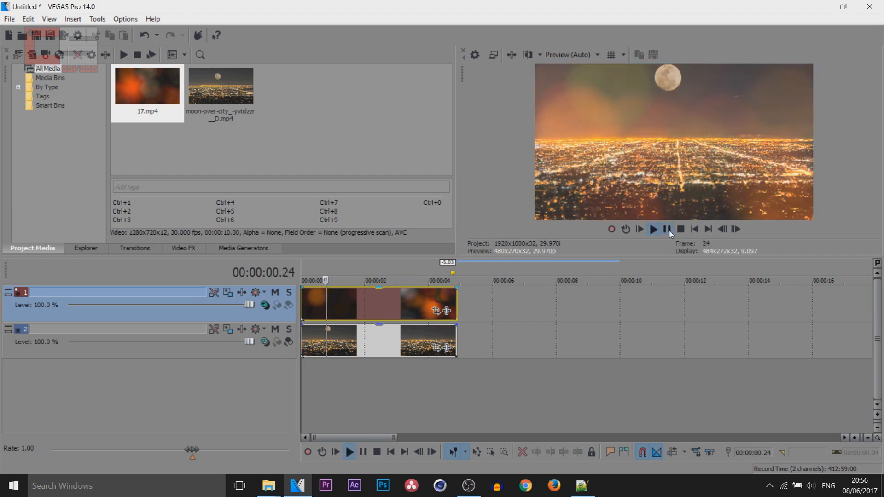
click(669, 232)
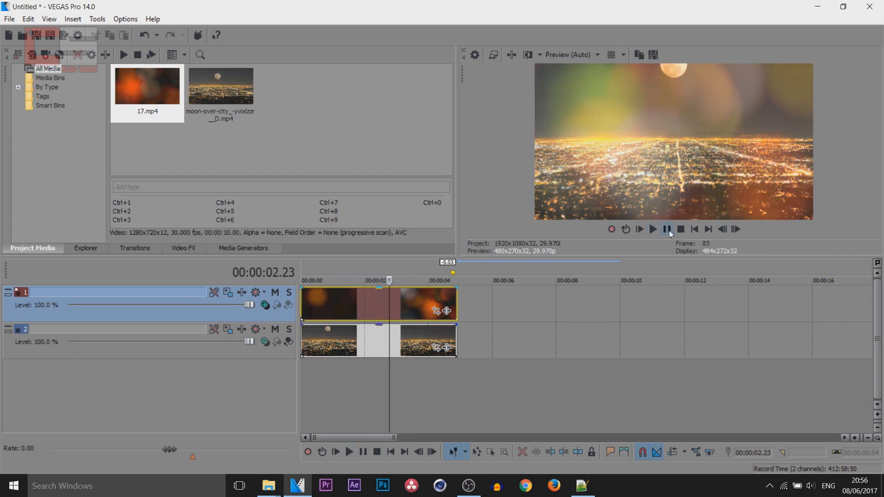
Try the overlay track at a level of about 43.1 %, play the result, and restore the level to 100 %.
click(333, 307)
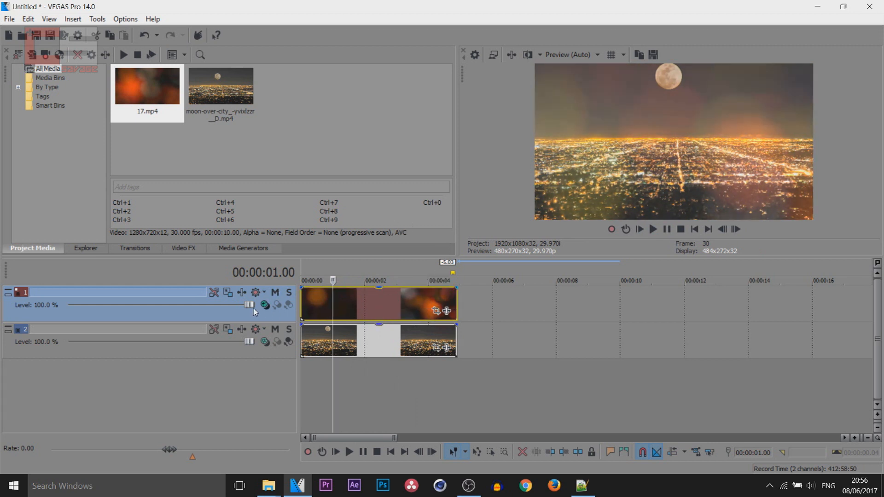
drag(211, 308, 146, 307)
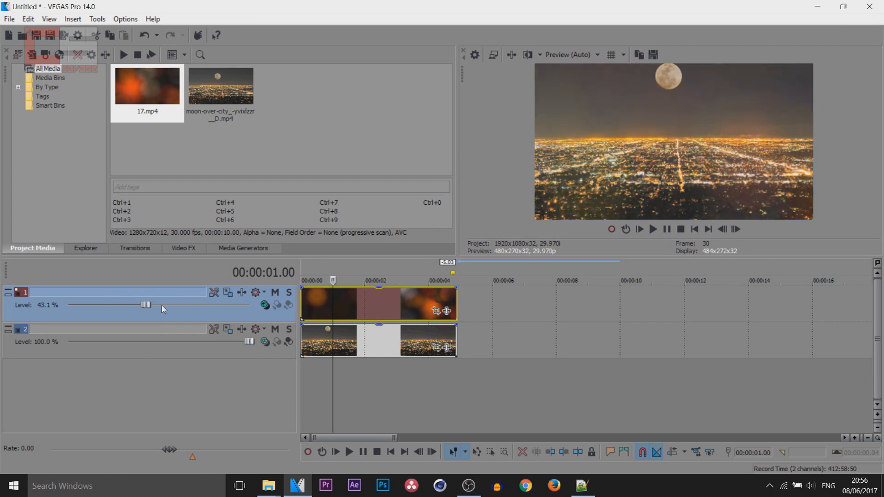
click(306, 310)
double_click(299, 313)
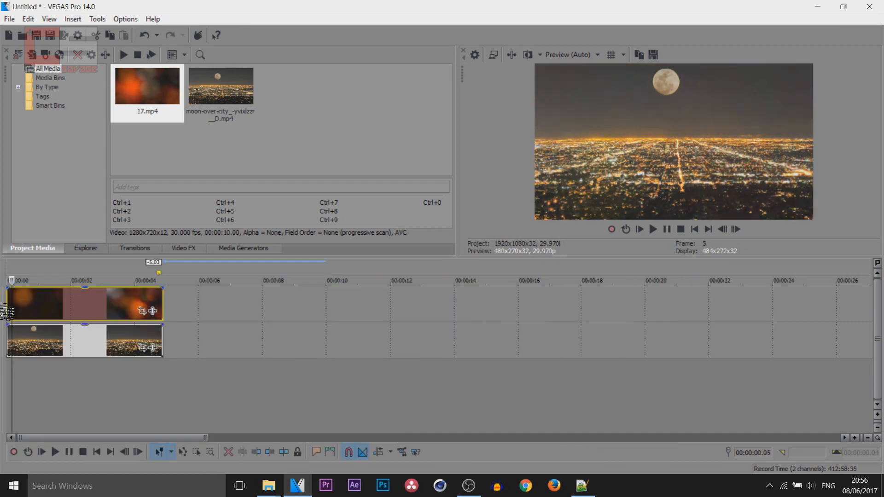
double_click(5, 310)
key(space)
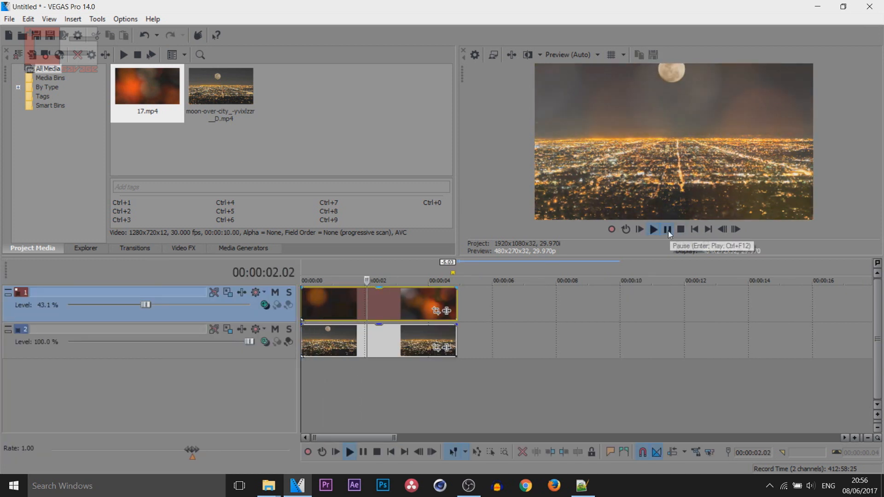
click(668, 230)
double_click(150, 308)
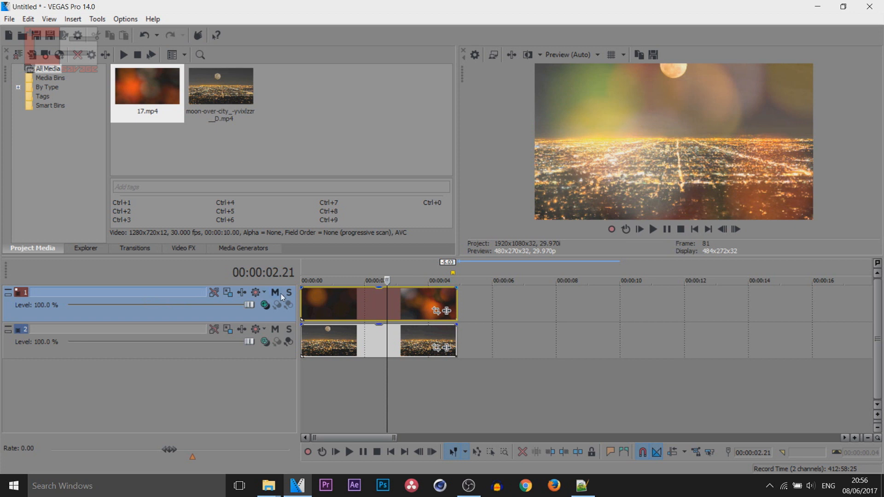
Shorten the overlay clip to end about a second before the city footage and give it a long fade-in and fade-out.
click(304, 309)
drag(303, 288, 359, 290)
drag(456, 304, 368, 289)
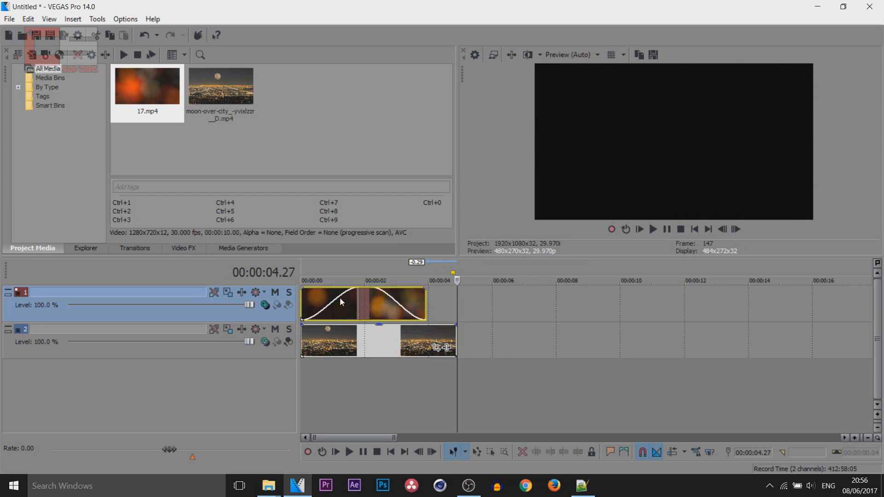
click(302, 311)
key(space)
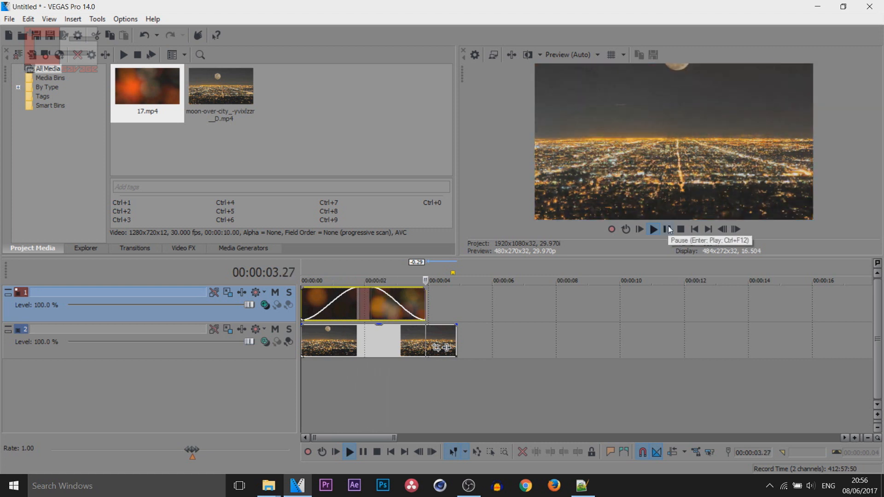
drag(438, 311, 367, 309)
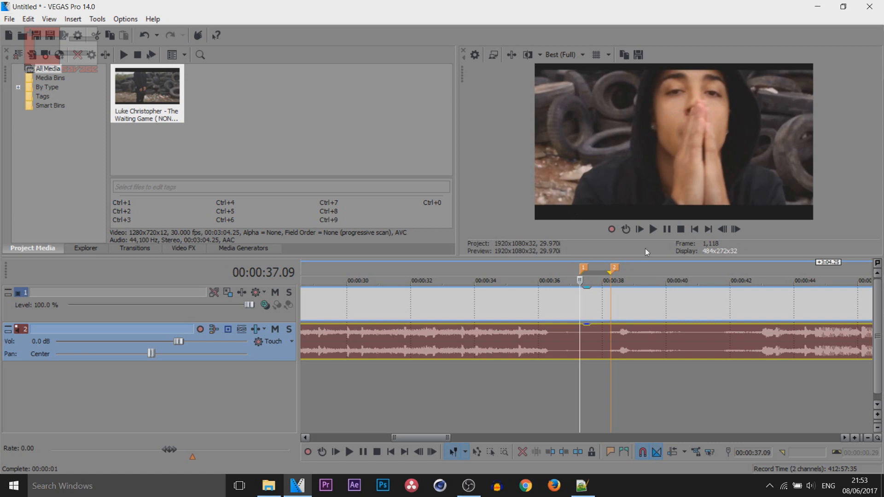
Examine the music video passage around 00:00:37.09, including the time range between markers 1 and 2.
key(space)
key(space)
scroll(580, 306, up, 3)
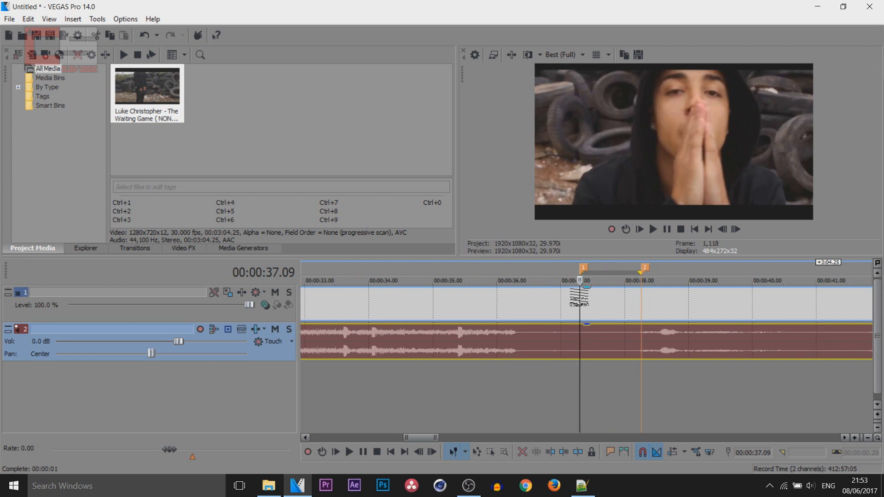
double_click(630, 272)
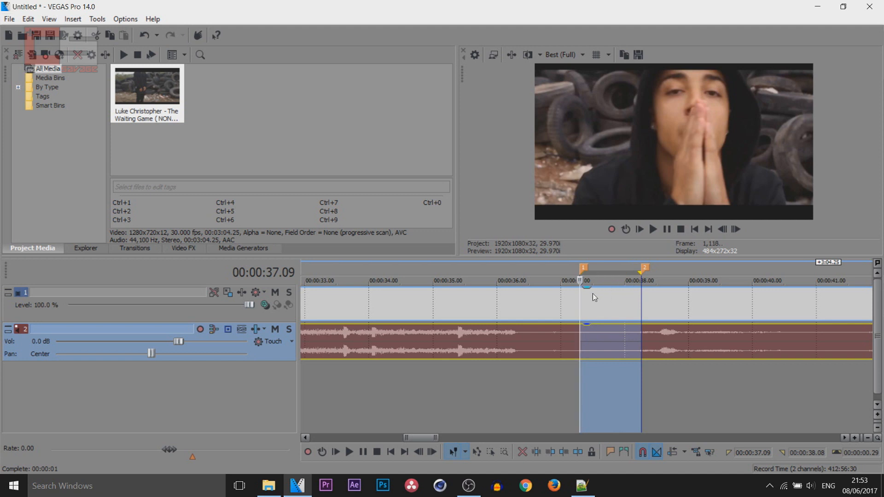
click(582, 303)
mouse_move(579, 309)
mouse_down()
mouse_move(591, 308)
mouse_move(581, 309)
mouse_up()
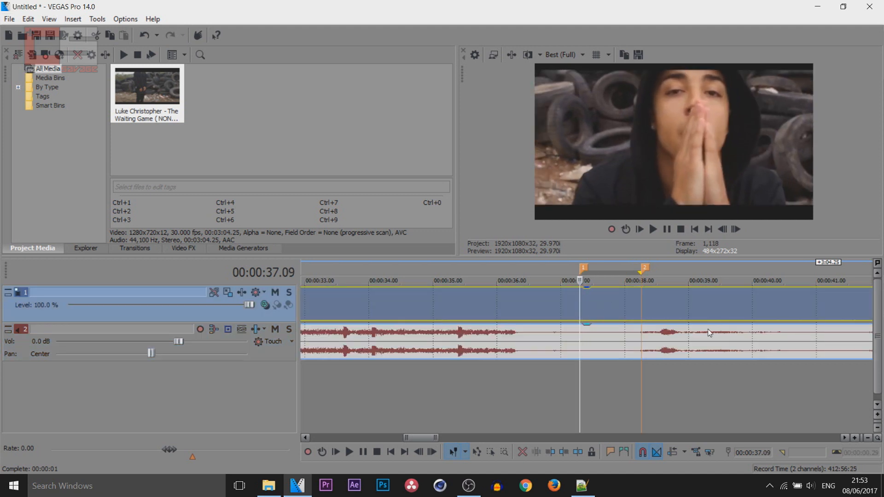
mouse_move(579, 299)
mouse_down()
mouse_move(586, 299)
mouse_move(576, 302)
mouse_up()
Render the loop region between the markers as a JPEG image sequence named Images.jpeg into the Scribble Effect\IMages folder.
click(563, 55)
mouse_move(565, 110)
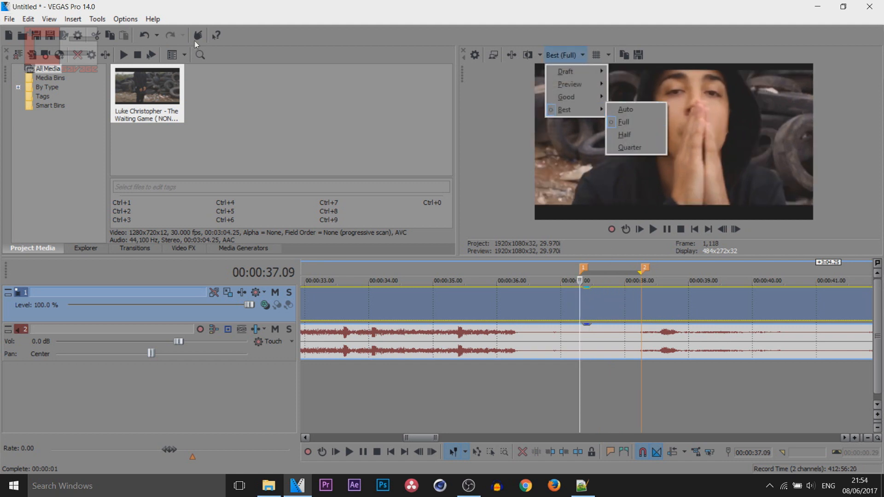
click(65, 36)
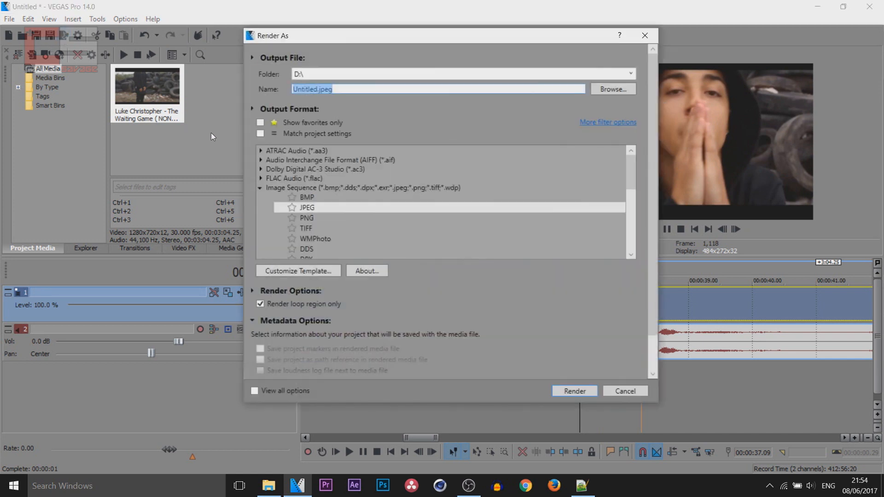
click(284, 188)
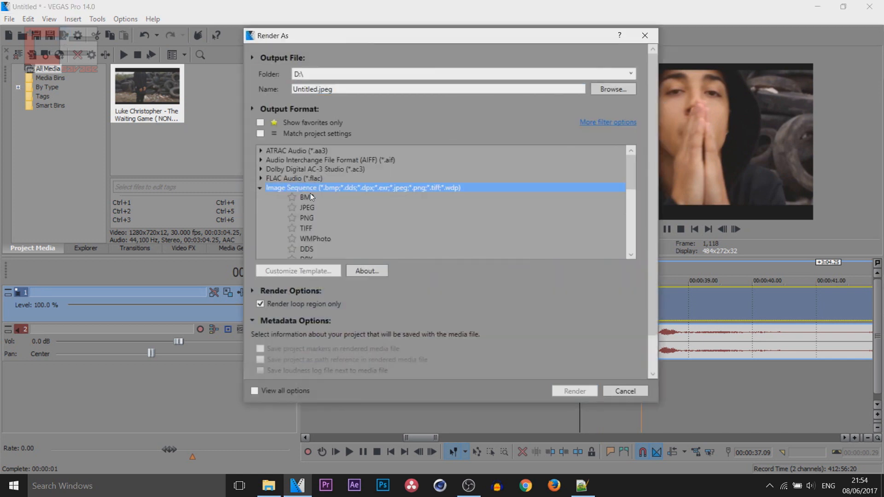
click(319, 207)
scroll(319, 203, down, 1)
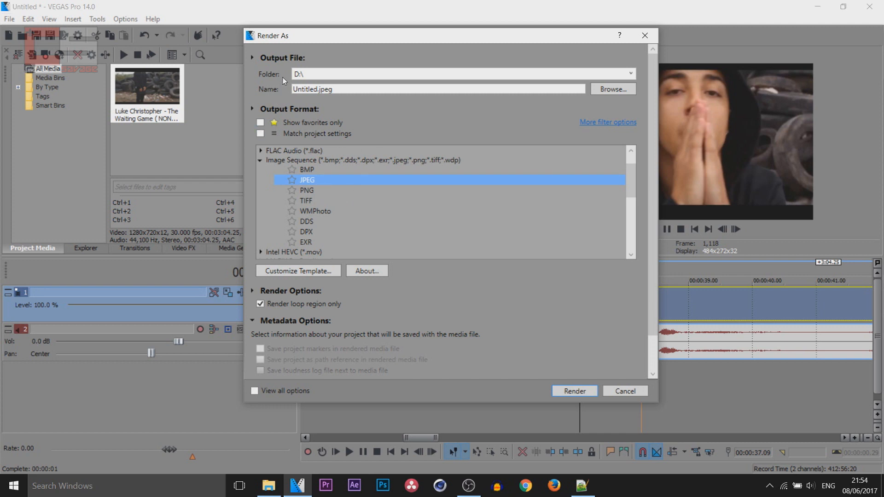
click(613, 88)
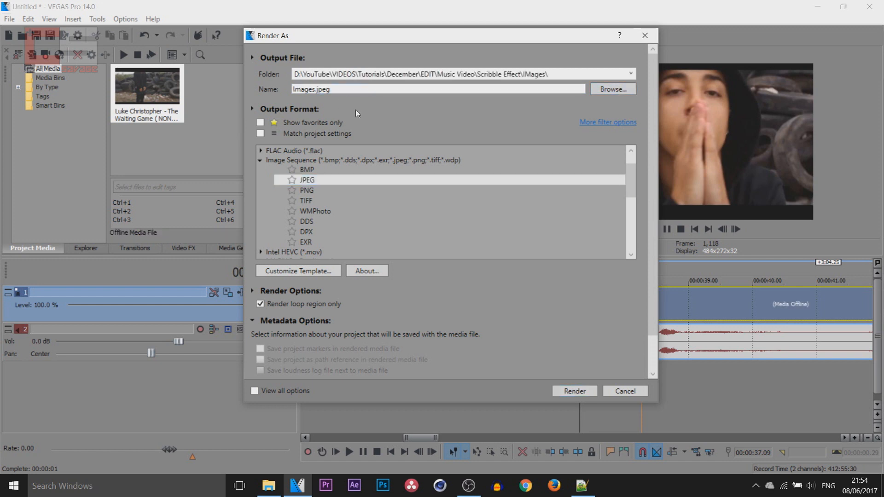
click(582, 395)
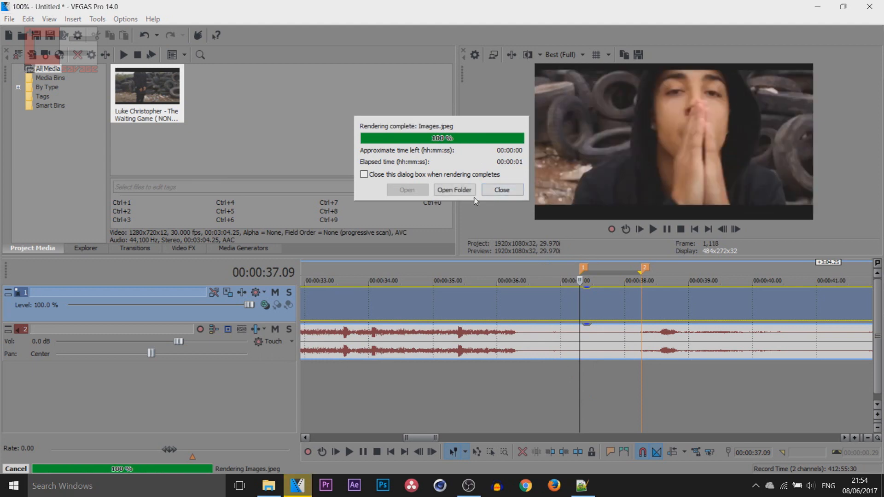
Open the folder of rendered frames and load the first frame, Images_000000, into Paint, fitting it at 50% zoom.
click(455, 189)
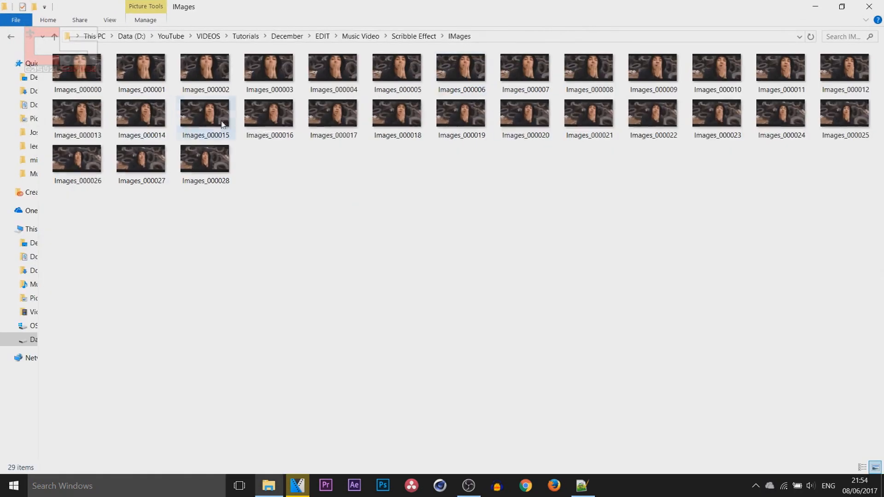
click(99, 115)
click(96, 76)
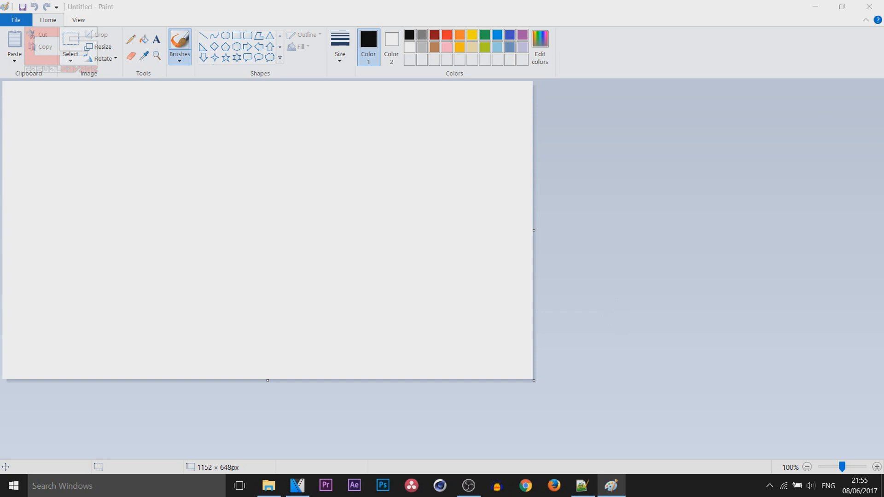
key(alt+Tab)
drag(883, 170, 385, 0)
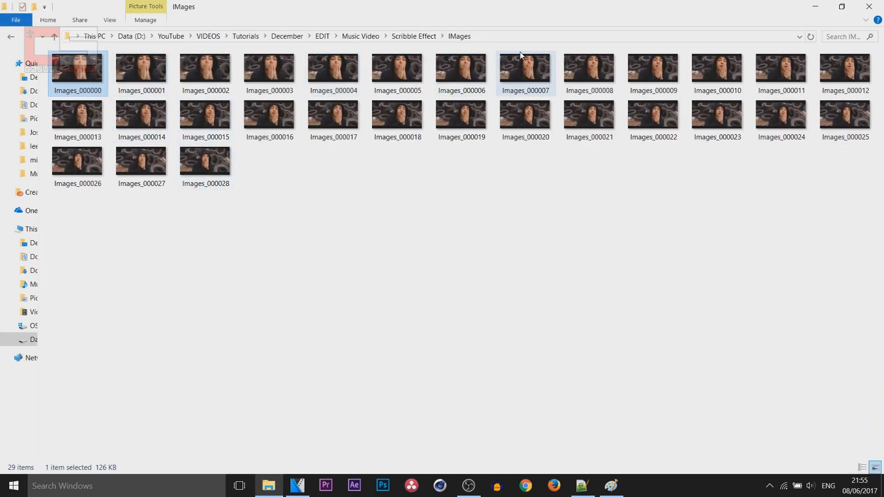
click(446, 364)
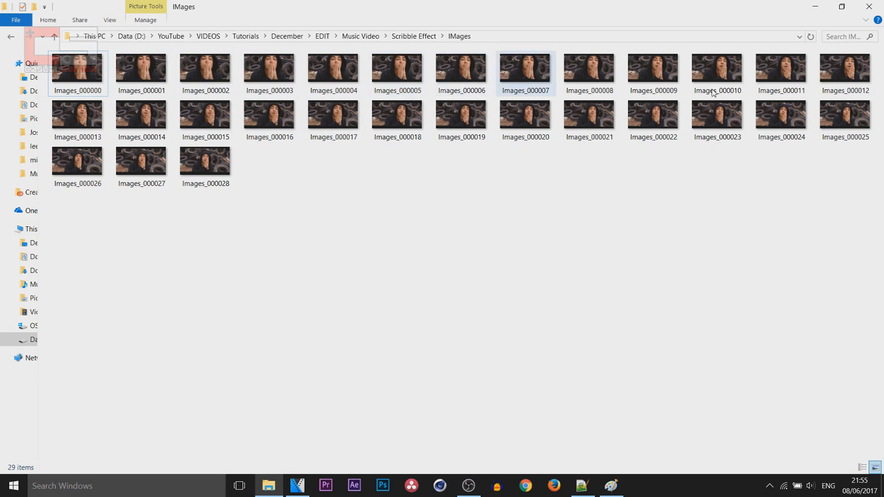
key(alt+Tab)
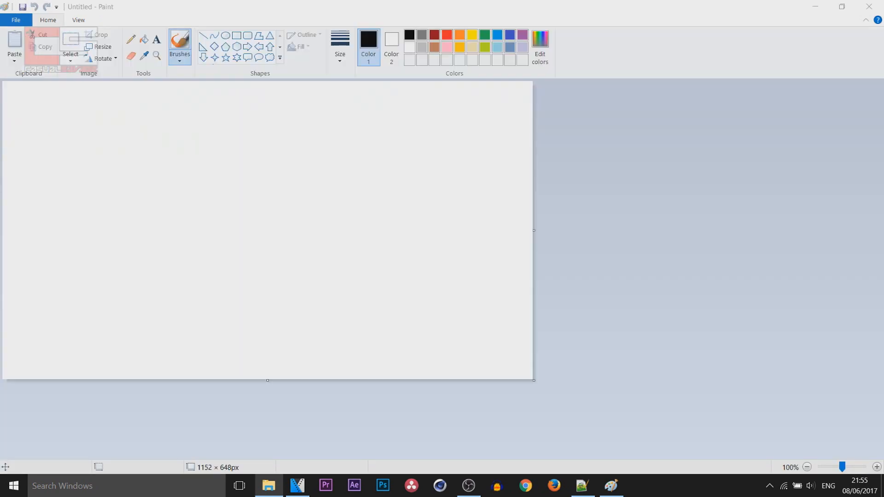
drag(225, 232, 236, 255)
scroll(323, 247, down, 2)
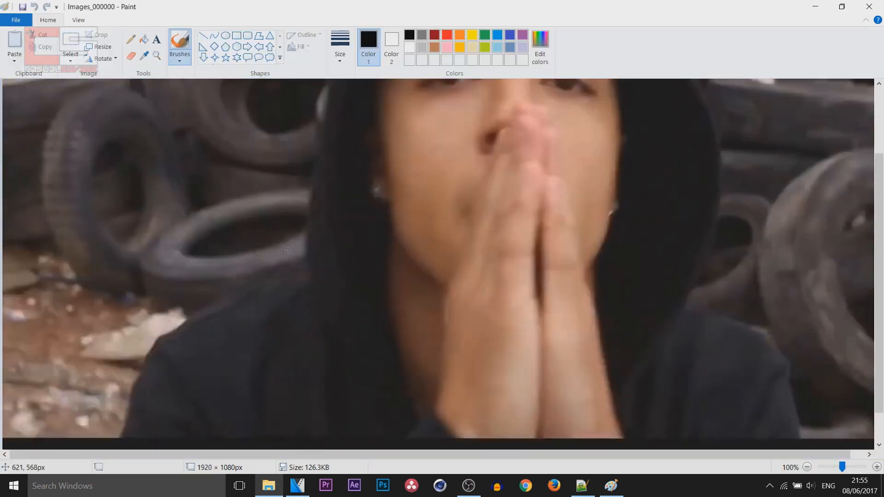
Using the Oil brush in white, paint short diagonal strokes along the right side of the hooded figure.
click(179, 62)
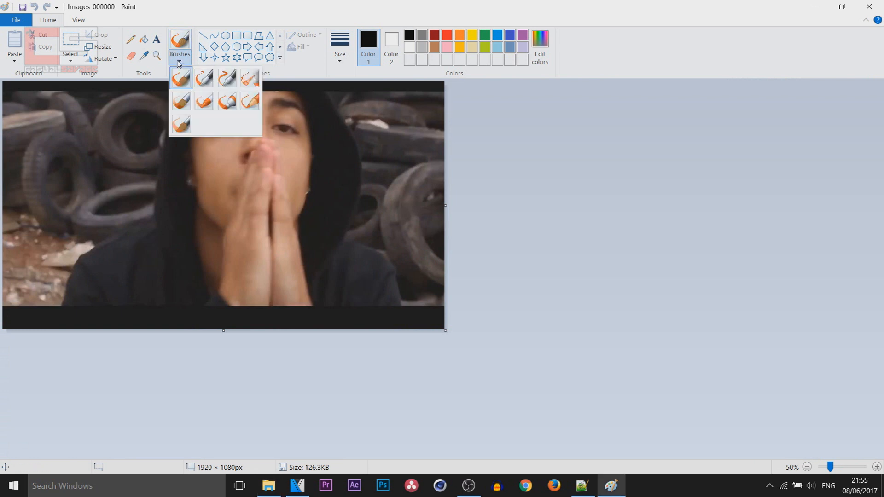
click(180, 106)
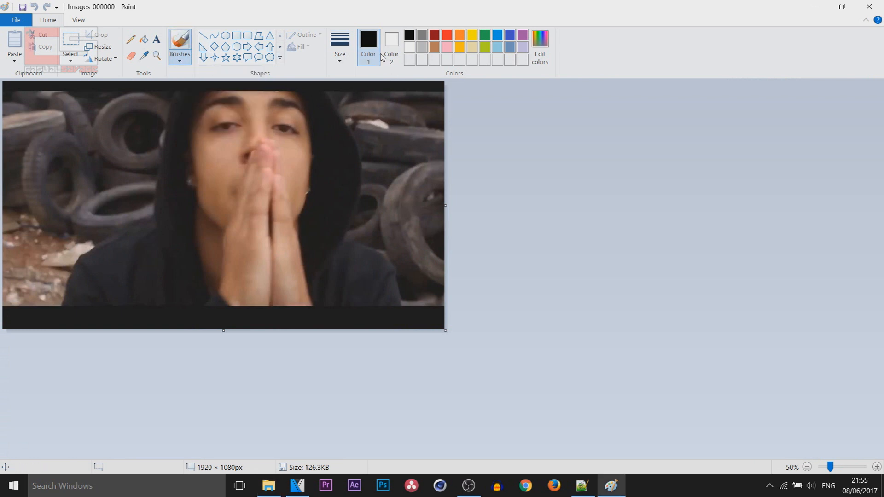
click(409, 48)
mouse_move(407, 290)
mouse_down()
mouse_move(426, 280)
mouse_move(435, 254)
mouse_move(414, 225)
mouse_up()
mouse_move(356, 227)
mouse_down()
mouse_move(384, 212)
mouse_move(372, 194)
mouse_move(394, 158)
mouse_up()
mouse_move(371, 153)
mouse_down()
mouse_move(385, 142)
mouse_move(371, 112)
mouse_up()
drag(344, 105, 361, 93)
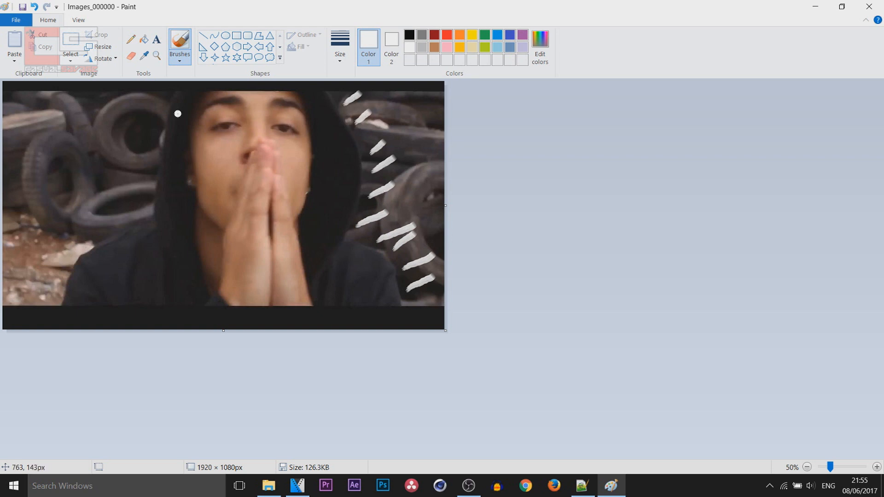
Paint white strokes down the left side of the hooded figure and a white X over each eye.
drag(107, 95, 160, 99)
drag(94, 117, 149, 123)
drag(84, 131, 142, 140)
drag(99, 152, 140, 160)
drag(101, 189, 145, 201)
mouse_move(70, 198)
mouse_down()
mouse_move(110, 208)
mouse_move(96, 235)
mouse_up()
drag(50, 235, 72, 242)
drag(37, 274, 61, 280)
drag(28, 247, 55, 256)
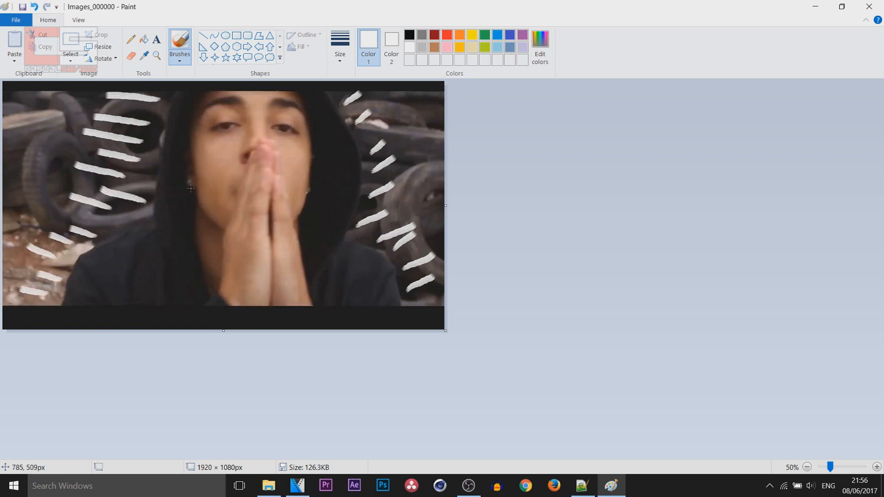
mouse_move(212, 116)
mouse_down()
mouse_move(231, 132)
mouse_move(214, 133)
mouse_up()
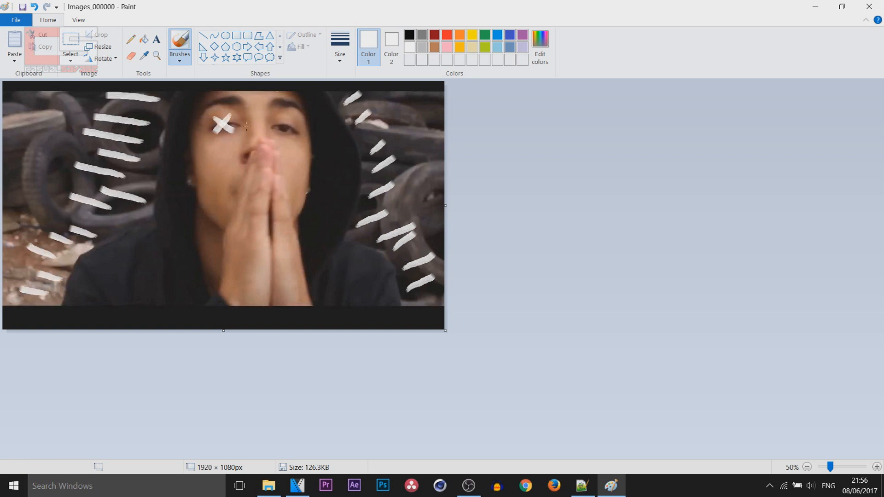
mouse_move(278, 123)
mouse_down()
mouse_move(292, 134)
mouse_move(273, 139)
mouse_up()
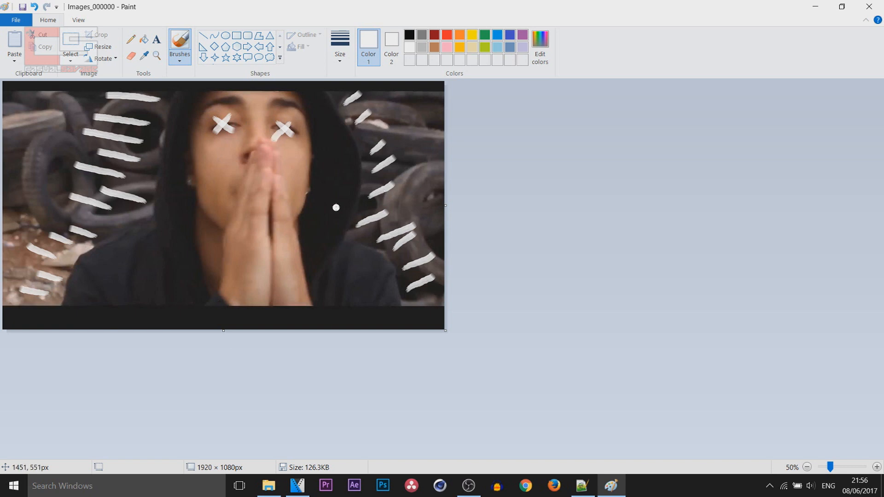
Save the painted frame as a JPEG named 1 in a new folder called IMAGES OFFICIAL inside Scribble Effect.
click(15, 20)
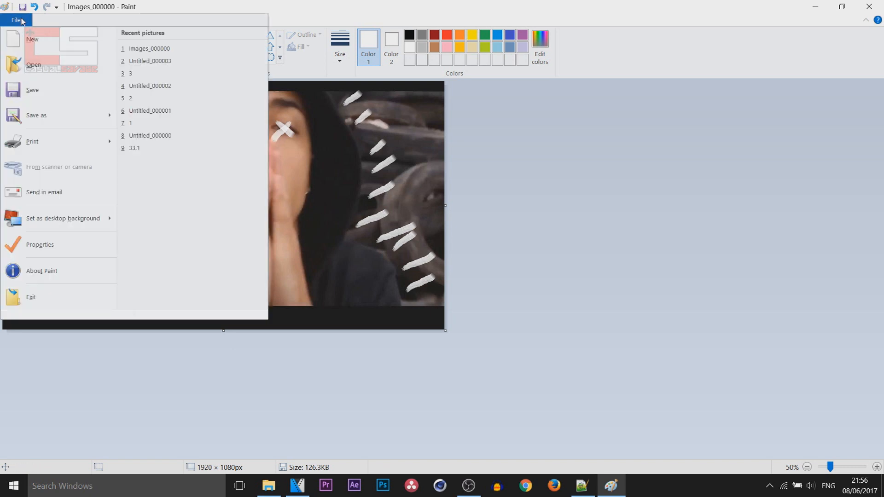
mouse_move(59, 122)
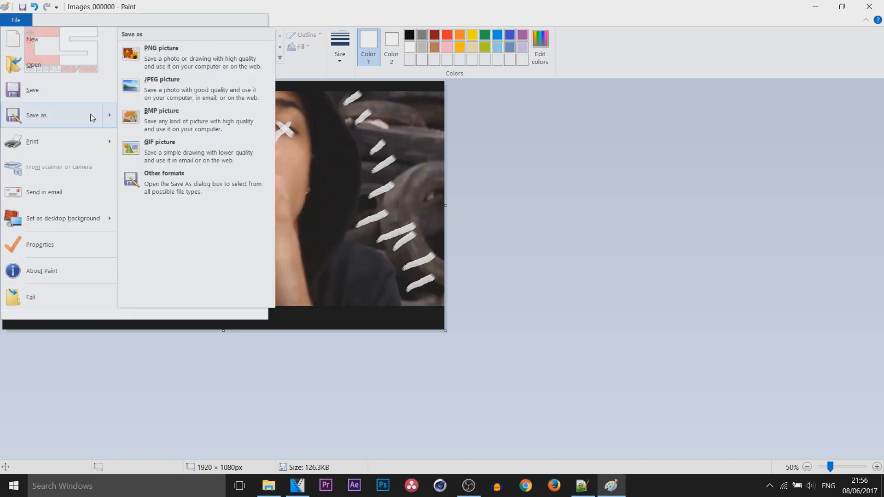
click(193, 88)
click(79, 46)
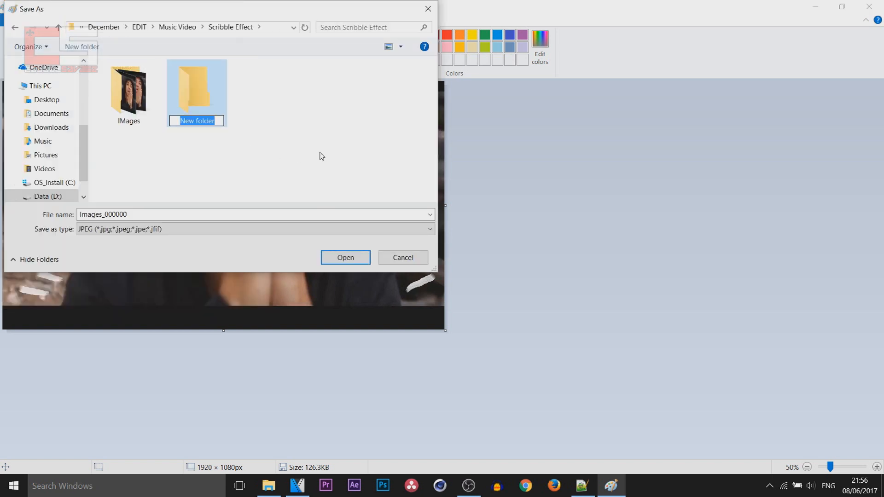
text(IMAGES OFFICIAL)
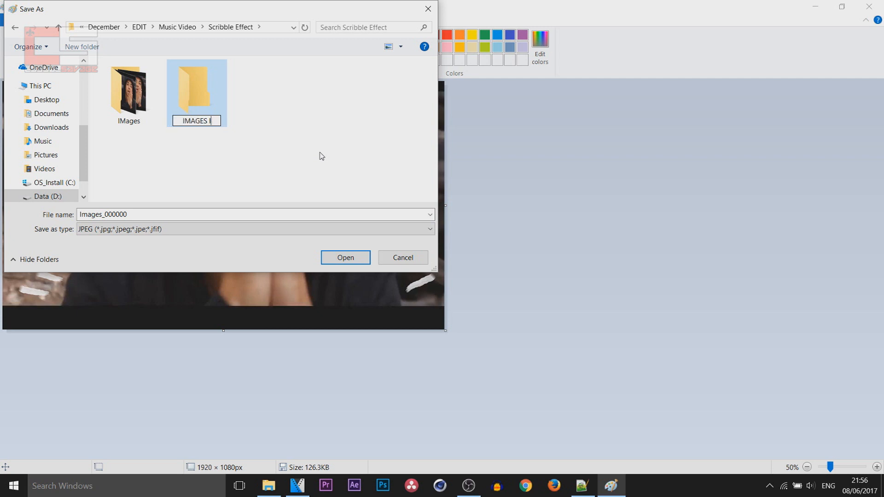
key(Return)
key(Return)
click(172, 211)
key(ctrl+a)
text(1)
key(Return)
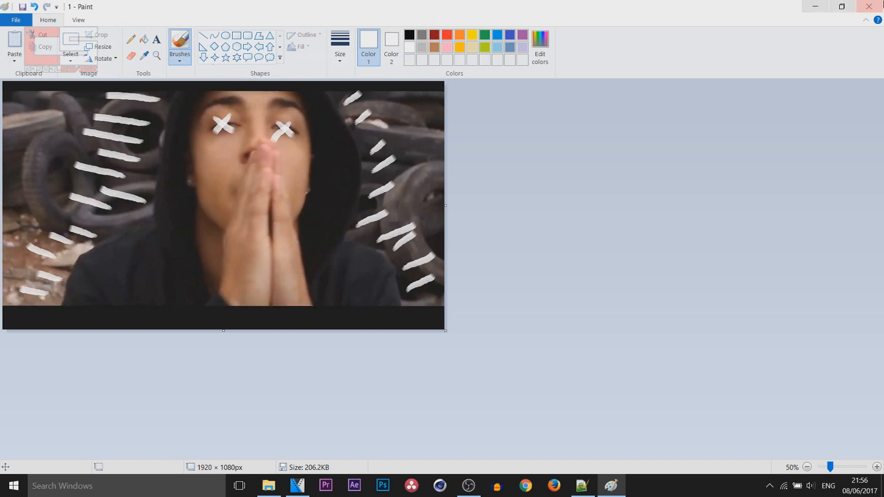
Load Images_000001 into Paint and paint grey strokes around the figure and a grey X over each eye.
click(269, 486)
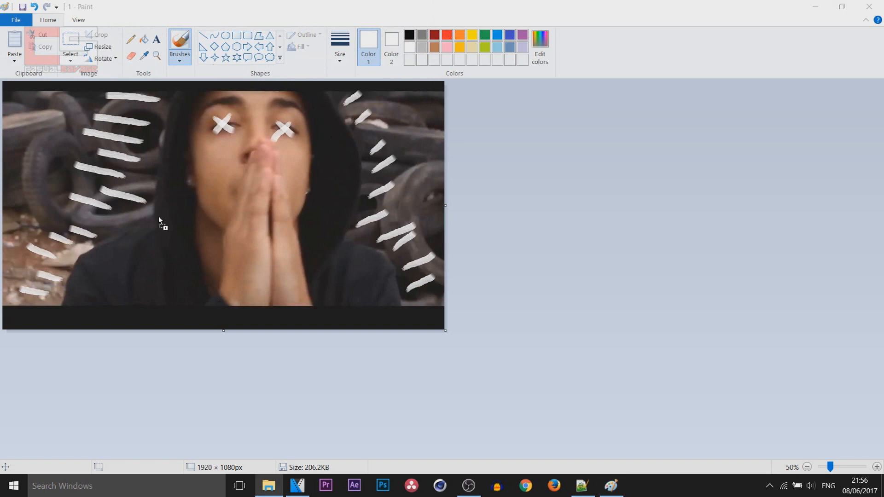
drag(158, 217, 186, 211)
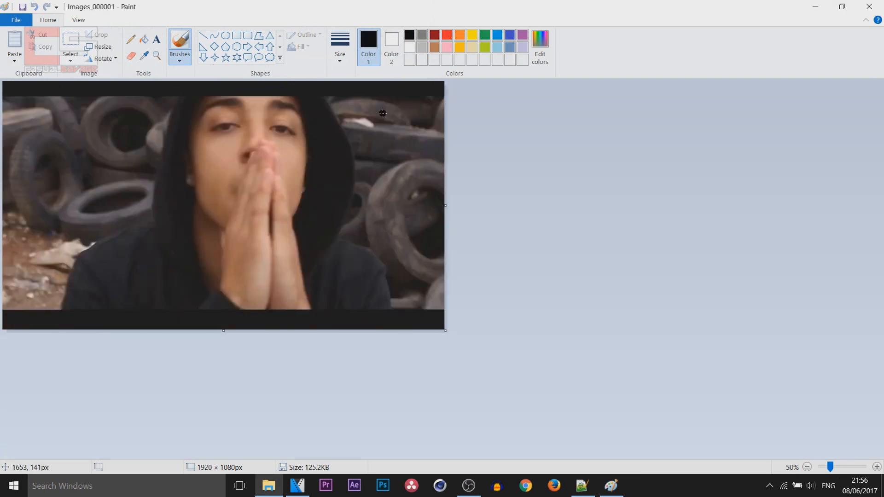
click(422, 35)
mouse_move(400, 292)
mouse_down()
mouse_move(427, 289)
mouse_move(426, 257)
mouse_move(403, 223)
mouse_up()
drag(346, 220, 398, 210)
drag(362, 188, 399, 178)
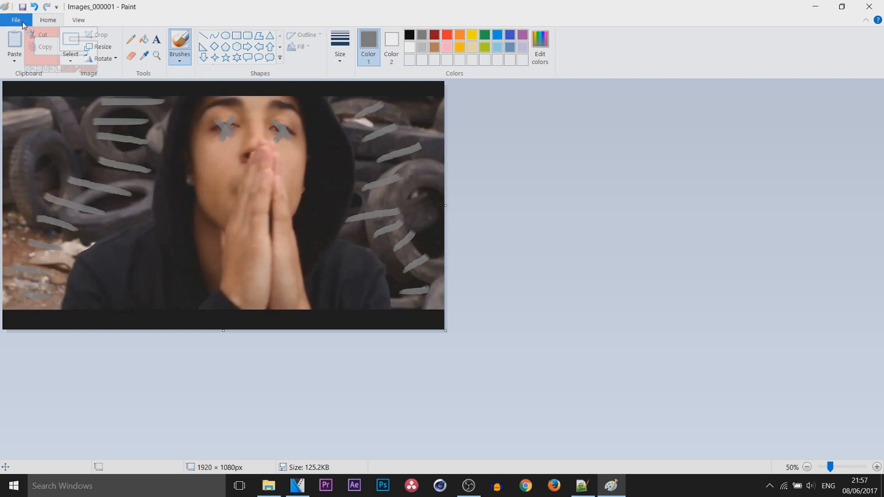
Save the grey-painted frame as JPEG 2 and the painted Images_000009 frame as JPEG 10 in the IMAGES OFFICIAL folder.
click(16, 20)
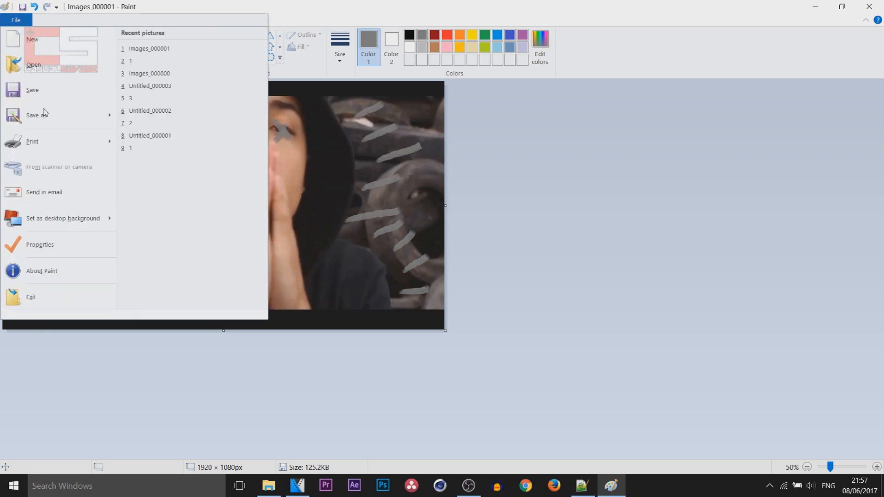
click(69, 121)
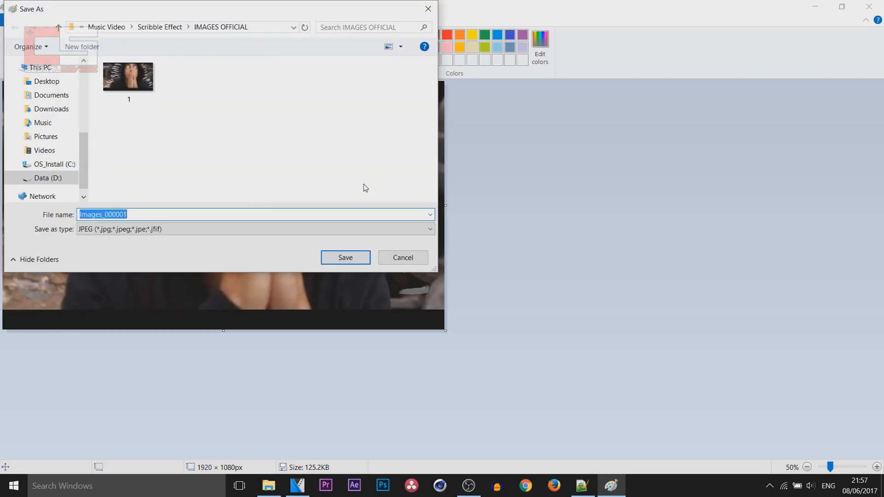
text(2)
key(Return)
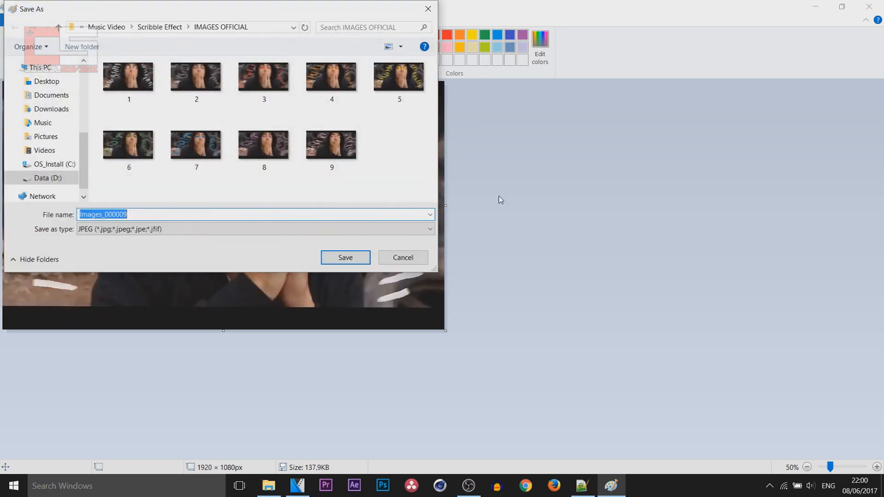
text(10)
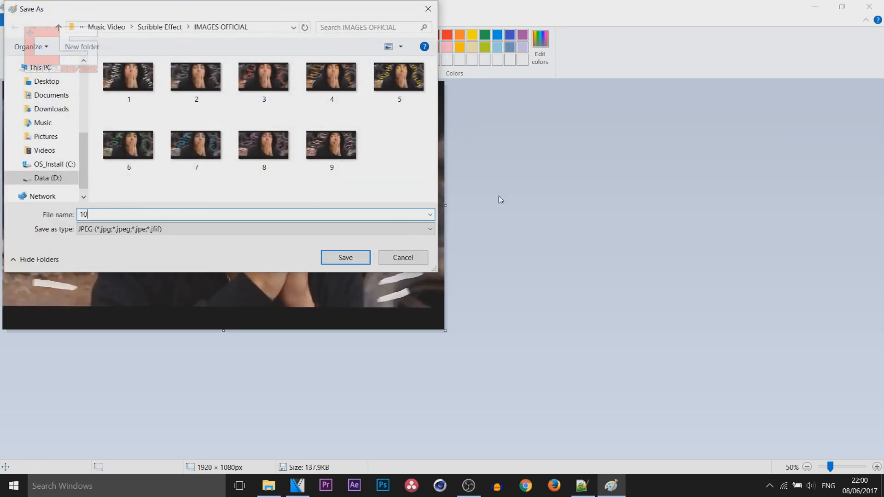
key(Return)
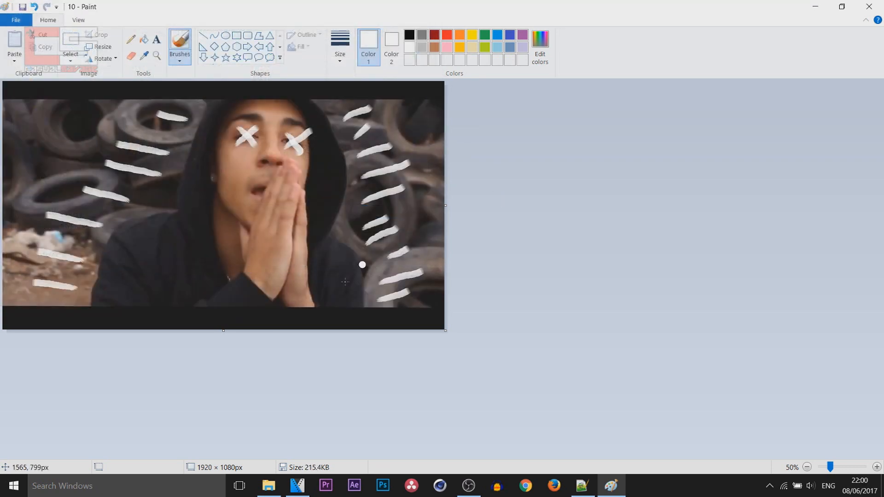
Switch to VEGAS Pro and insert a new empty video track above the music video track.
click(297, 486)
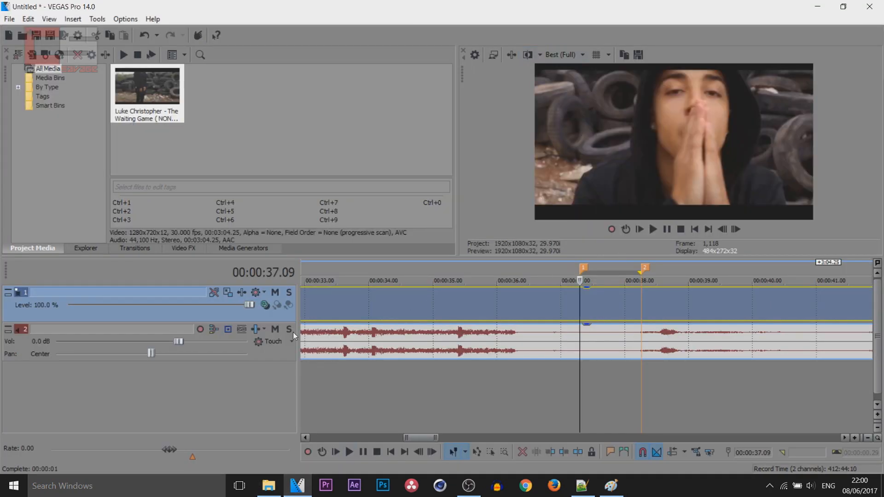
right_click(285, 308)
click(335, 155)
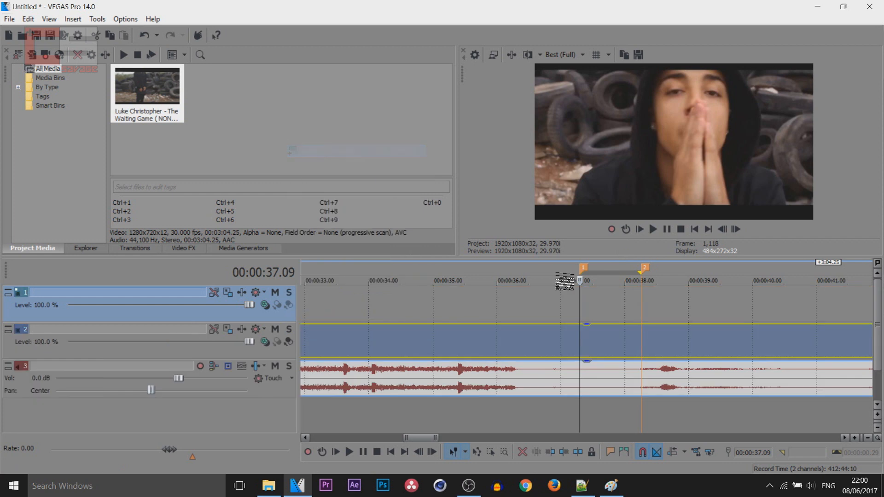
Add the painted JPEG images from the IMAGES OFFICIAL folder to the new video track, starting at marker 1.
key(alt+Tab)
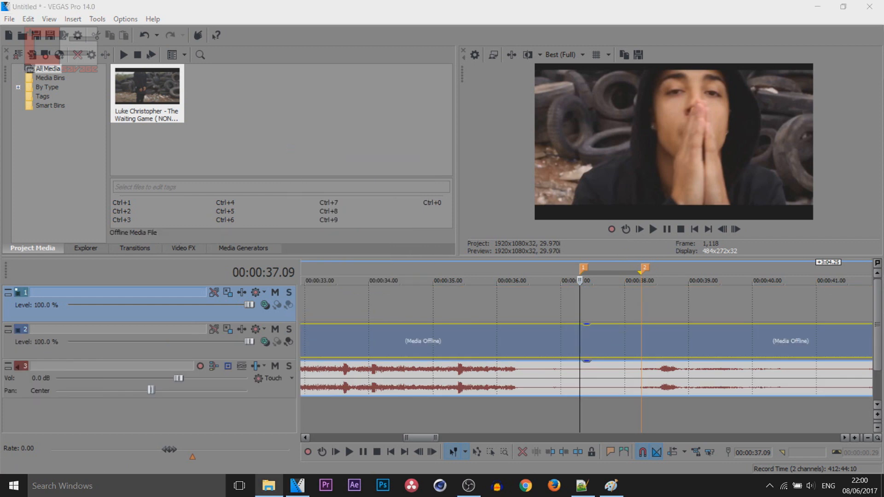
drag(571, 234, 595, 302)
click(601, 299)
scroll(615, 288, down, 3)
scroll(651, 329, down, 4)
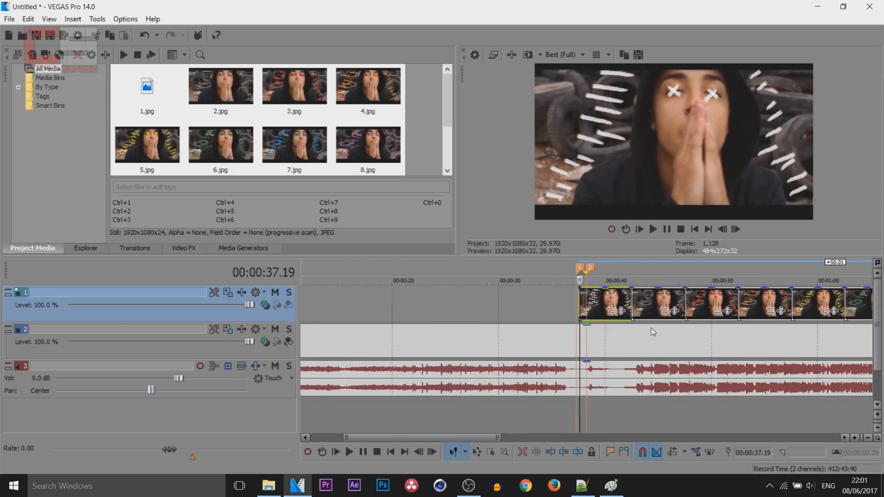
Trim the first painted image on the new video track to a single frame at marker 1.
scroll(736, 311, up, 7)
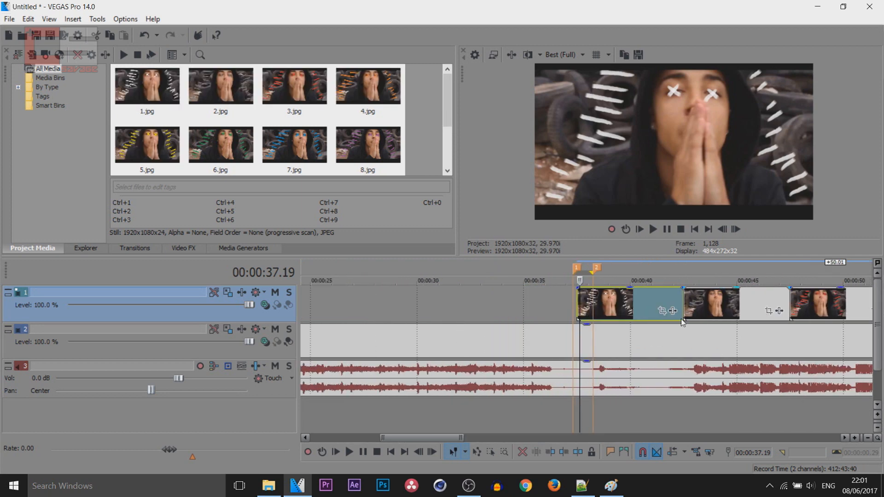
click(557, 308)
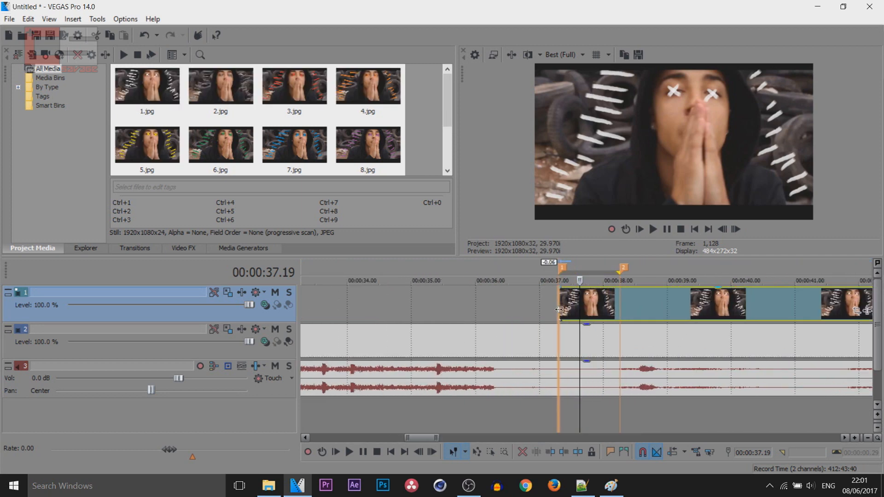
scroll(648, 336, up, 2)
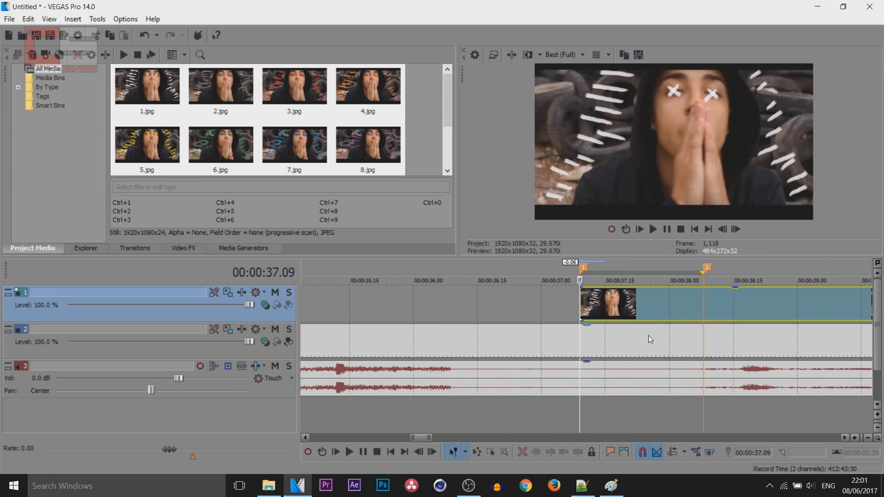
scroll(654, 335, up, 2)
key(Right)
key(s)
key(Delete)
scroll(606, 311, down, 5)
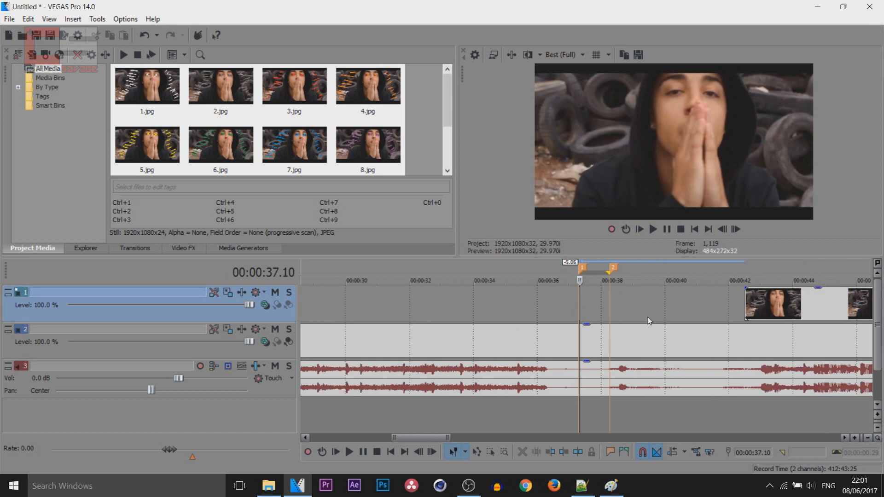
Move the second painted image directly after the first one and trim it to a single frame.
drag(783, 303, 620, 300)
scroll(622, 304, up, 3)
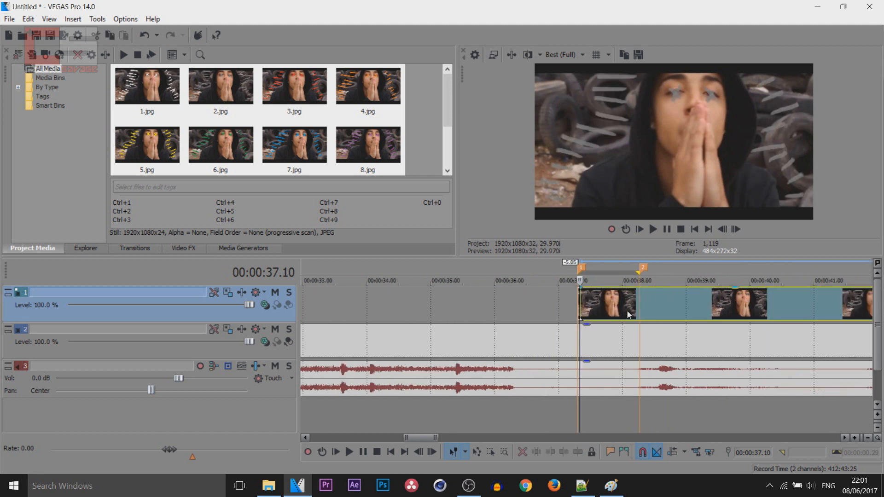
key(Right)
key(s)
key(Delete)
key(space)
key(space)
Move the remaining painted images together, starting with the red one, directly behind the two trimmed frames.
scroll(645, 306, down, 5)
click(737, 311)
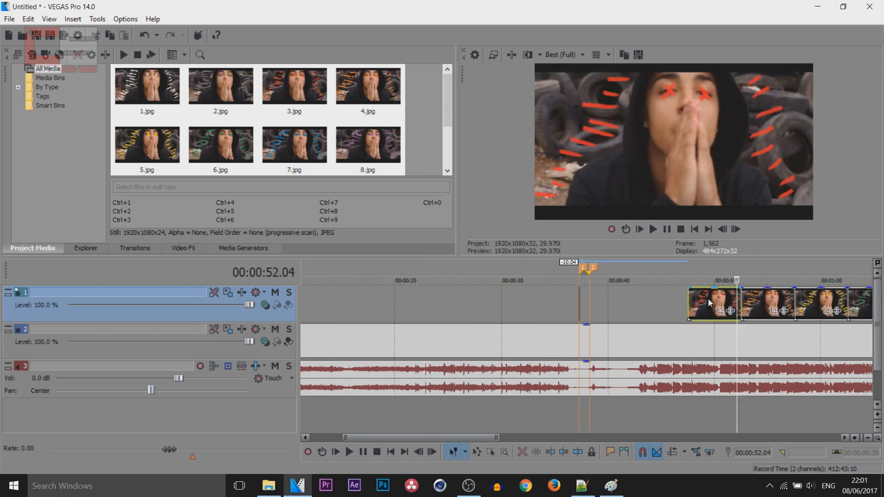
click(709, 297)
scroll(708, 297, down, 3)
shift+click(644, 298)
scroll(598, 302, up, 4)
drag(563, 304, 397, 311)
scroll(397, 312, left, 5)
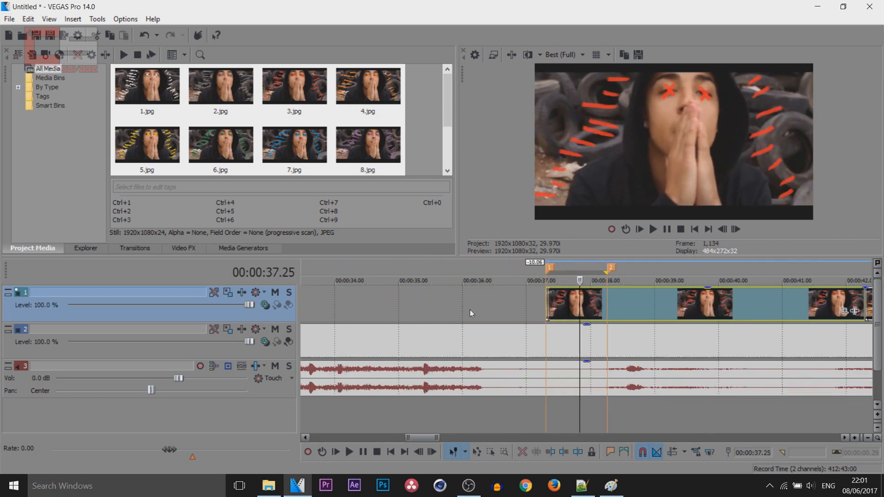
Trim the remaining painted images to one frame each and line them up without gaps behind the earlier frames.
drag(648, 306, 598, 306)
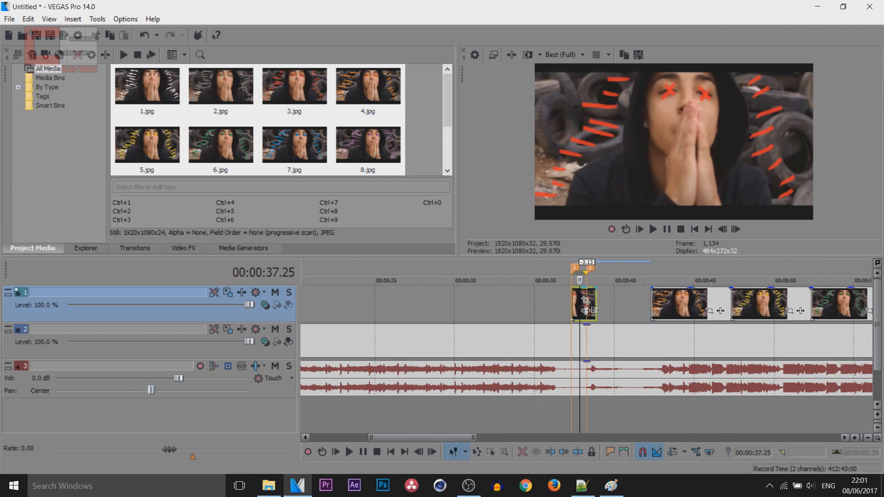
scroll(593, 308, up, 4)
click(666, 296)
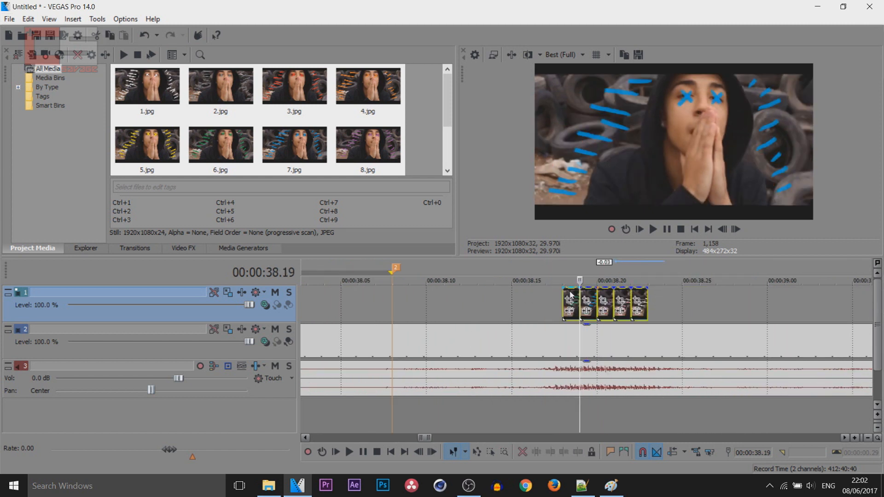
drag(570, 293, 516, 321)
scroll(552, 301, down, 5)
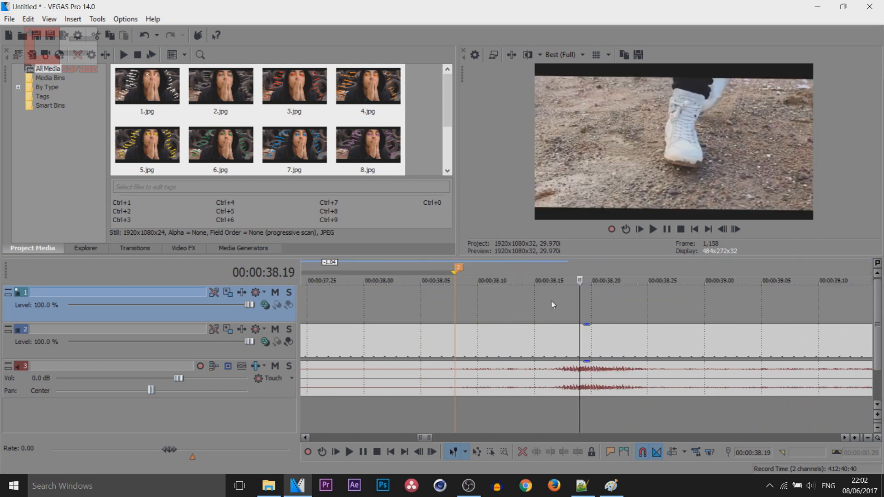
click(461, 309)
mouse_move(461, 312)
mouse_down()
mouse_move(531, 307)
mouse_move(469, 309)
mouse_up()
scroll(460, 313, down, 2)
Play the scribble passage from 00:00:36.04.
click(475, 308)
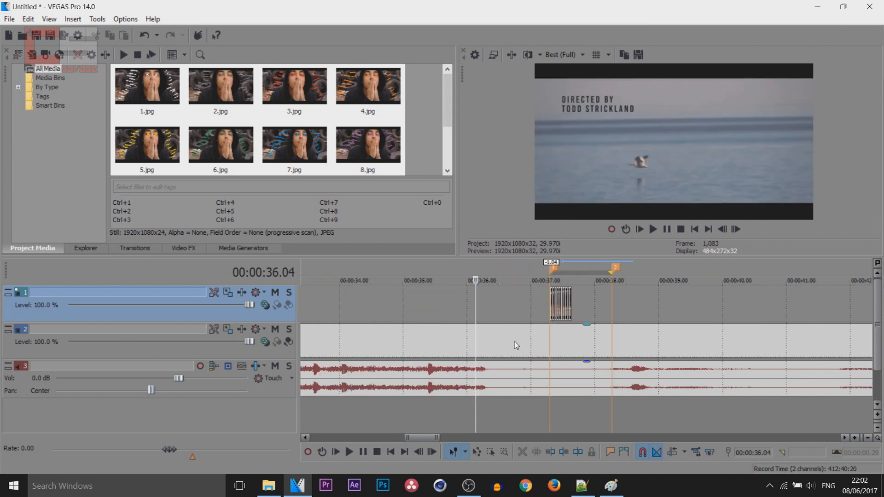
key(space)
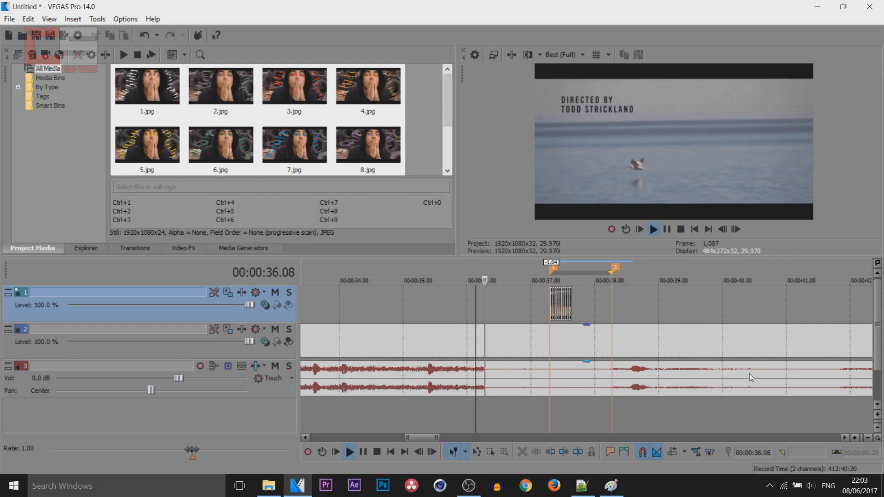
key(space)
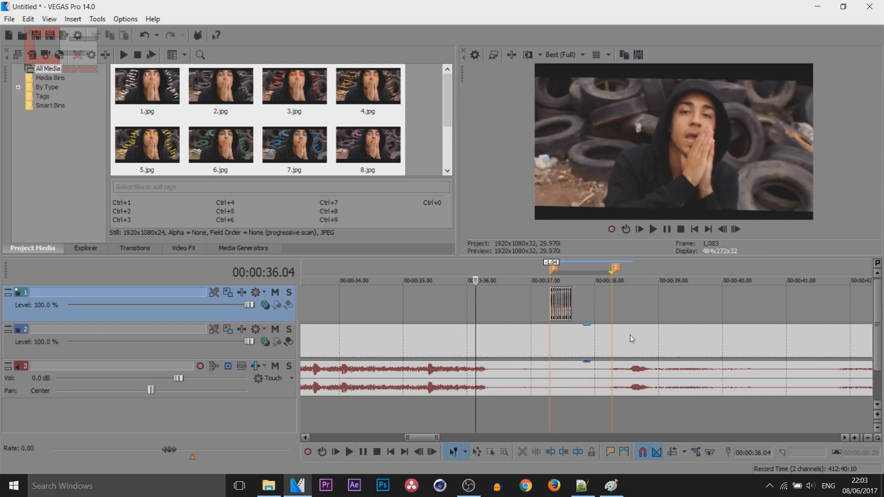
Step frame by frame through the painted images after marker 1 to check the scribble sequence.
click(524, 351)
key(Right)
key(Right)
key(Right)
key(Right)
key(Right)
key(Right)
key(Right)
key(Right)
key(Right)
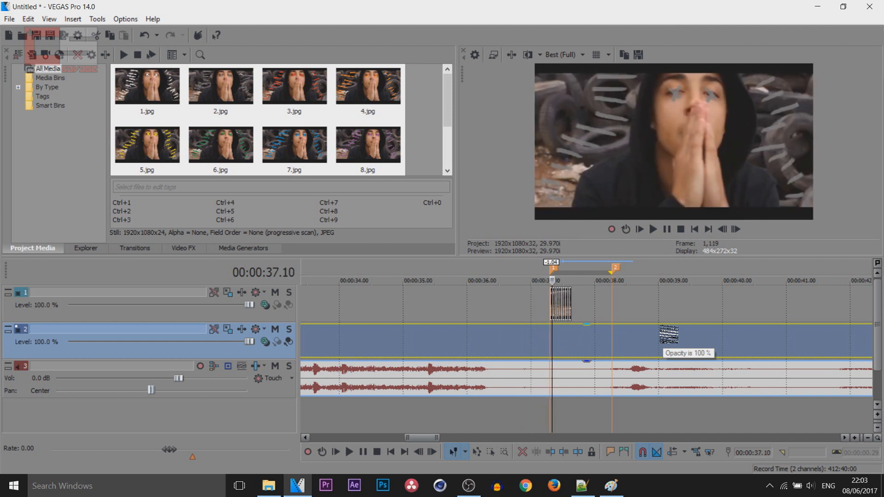
key(Right)
key(Right)
key(Right)
key(Right)
key(Right)
key(Right)
key(Right)
key(Right)
key(Right)
key(Left)
key(Left)
key(Left)
key(Left)
key(Left)
Play the scribble passage once more from 00:00:35.27.
click(460, 299)
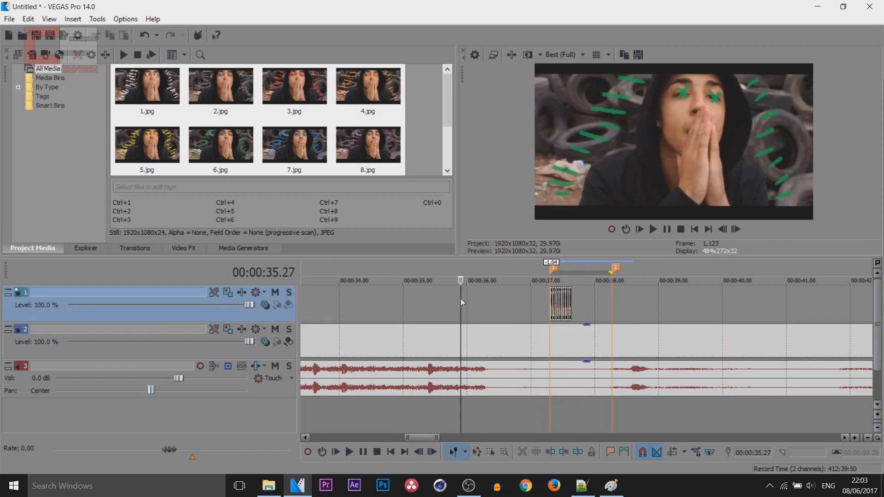
key(space)
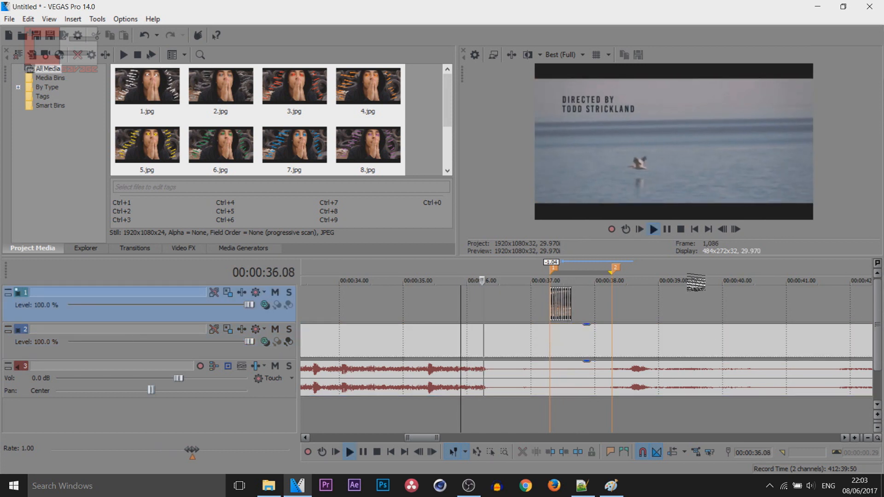
click(667, 229)
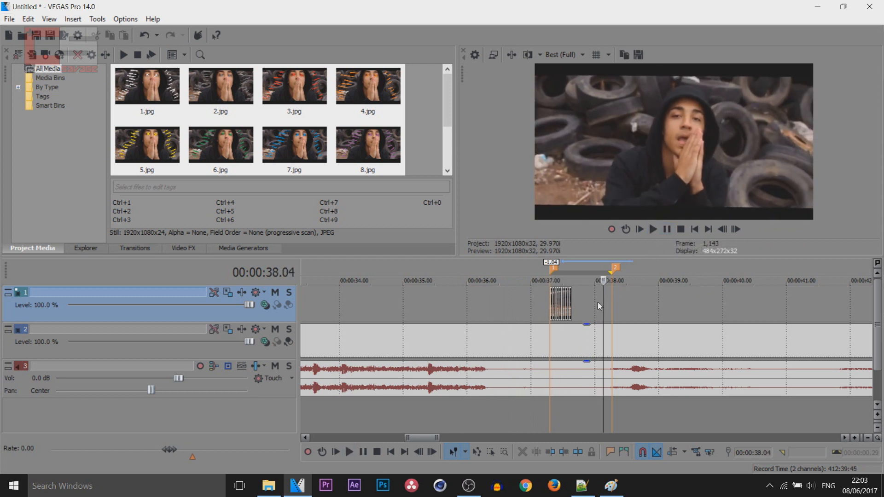
click(580, 311)
drag(580, 306, 529, 304)
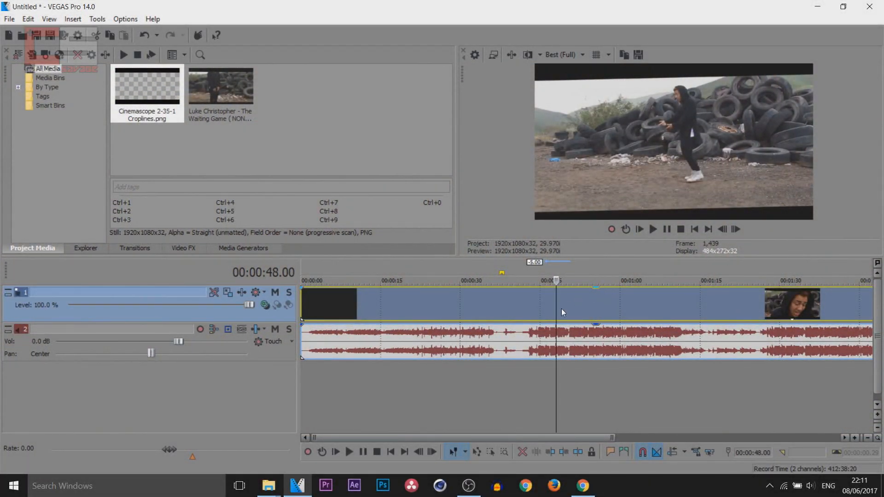
Place Cinemascope 2-35-1 Croplines.png on a new track above the music video, covering the frame at 00:00:44.06.
drag(557, 280, 534, 281)
mouse_move(534, 313)
mouse_down()
mouse_move(547, 315)
mouse_move(536, 318)
mouse_up()
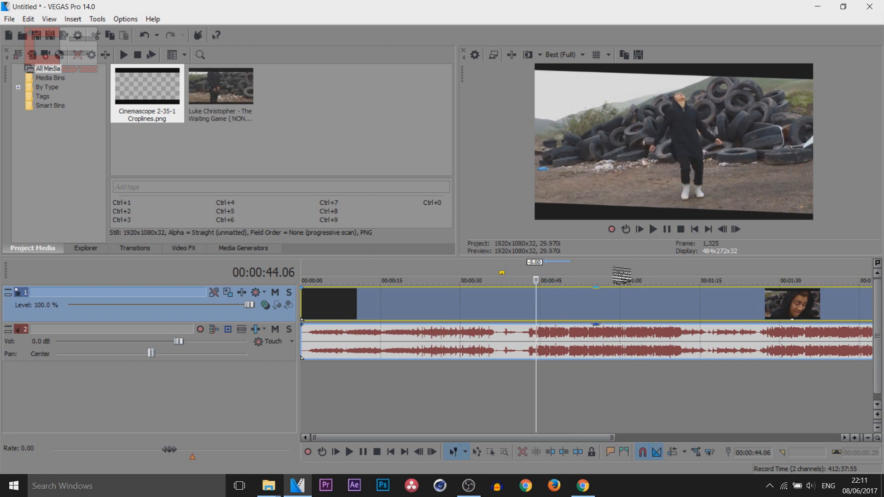
drag(147, 88, 535, 291)
scroll(536, 295, up, 3)
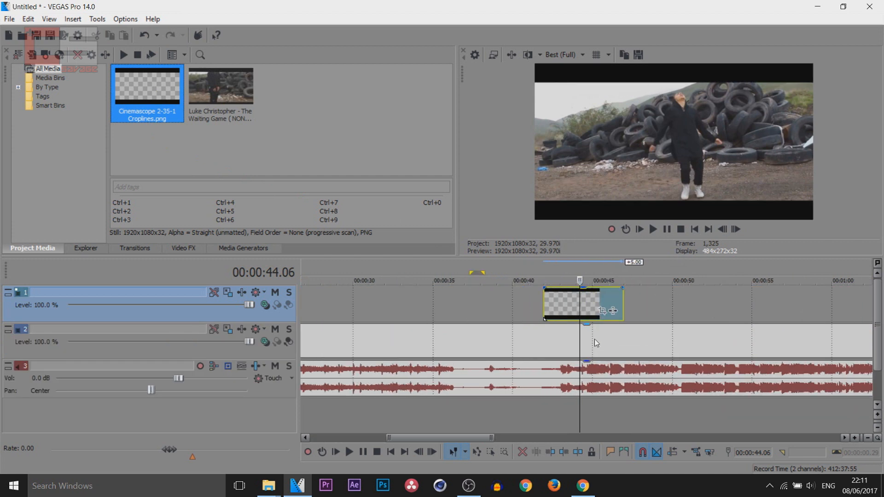
Apply the default Color Corrector effect to the music video clip.
click(187, 249)
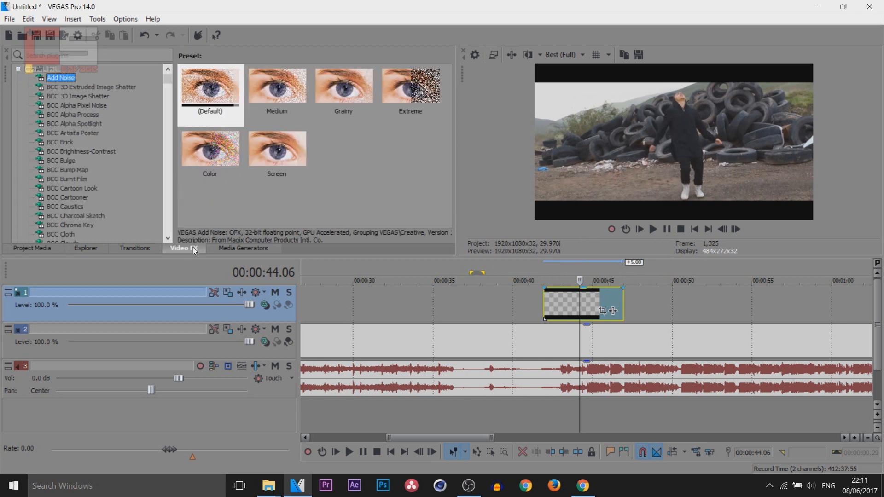
drag(170, 81, 155, 136)
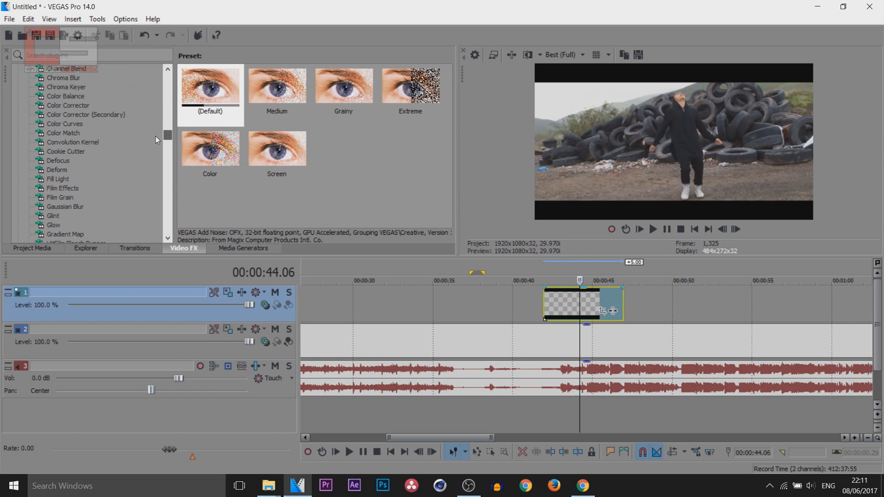
click(78, 106)
drag(203, 99, 591, 343)
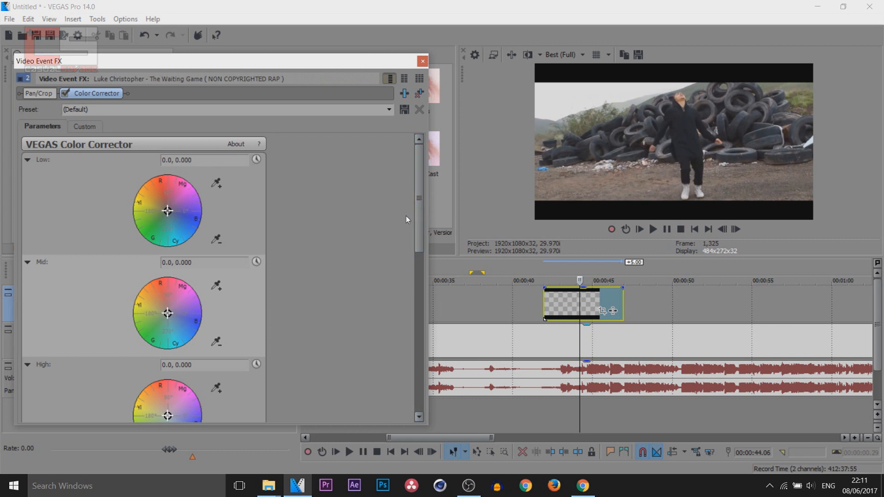
Tint the Color Corrector's Low wheel to 123.27, 0.3038 and its Mid wheel to 149.24, 0.3103.
click(176, 225)
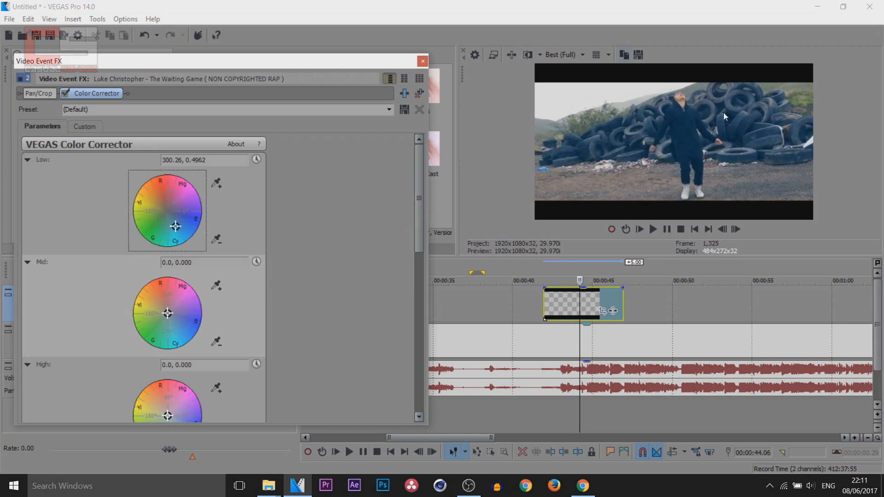
click(157, 198)
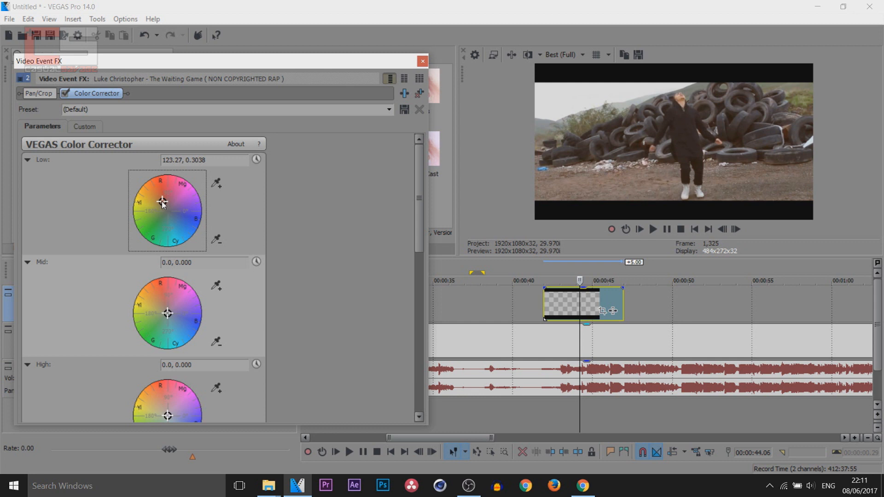
drag(418, 178, 418, 280)
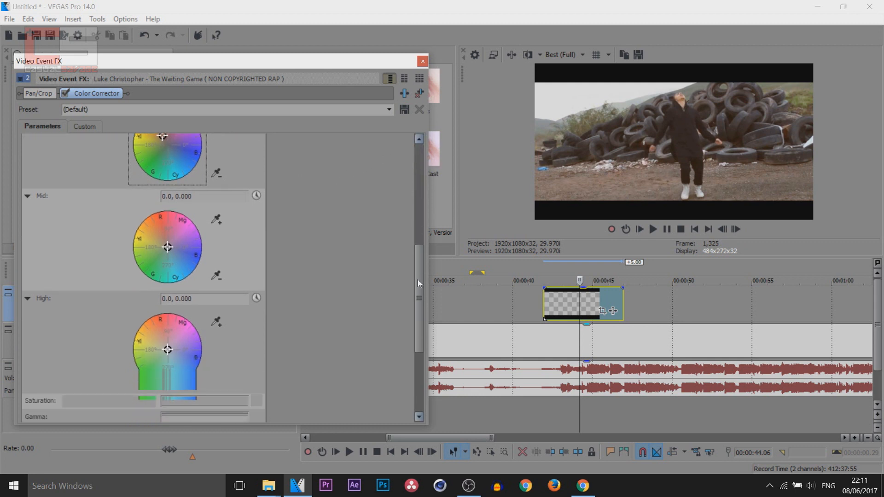
drag(167, 247, 159, 241)
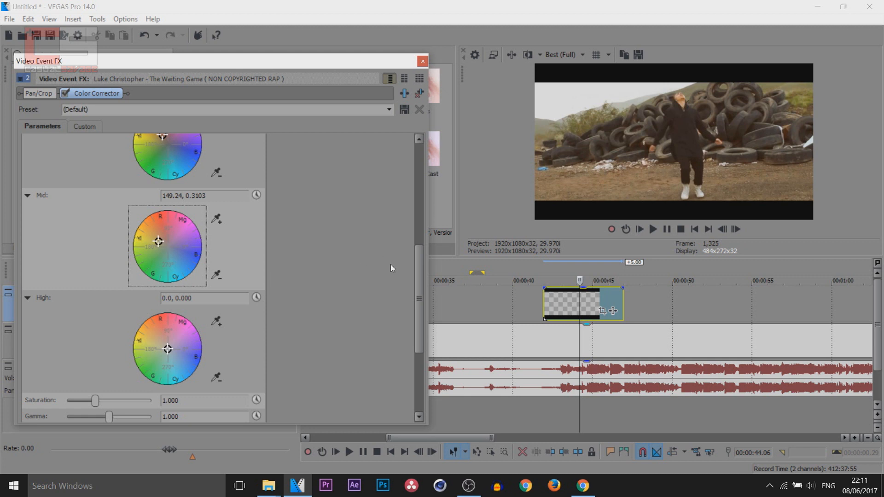
drag(420, 278, 433, 291)
click(423, 62)
Apply the default Color Curves effect to the music video clip and bend the RGB curve into an S shape.
click(66, 125)
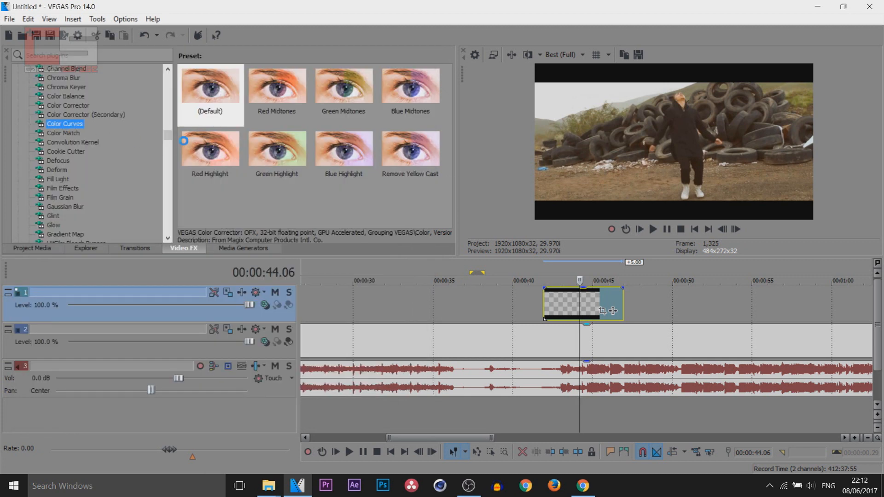
drag(212, 95, 562, 357)
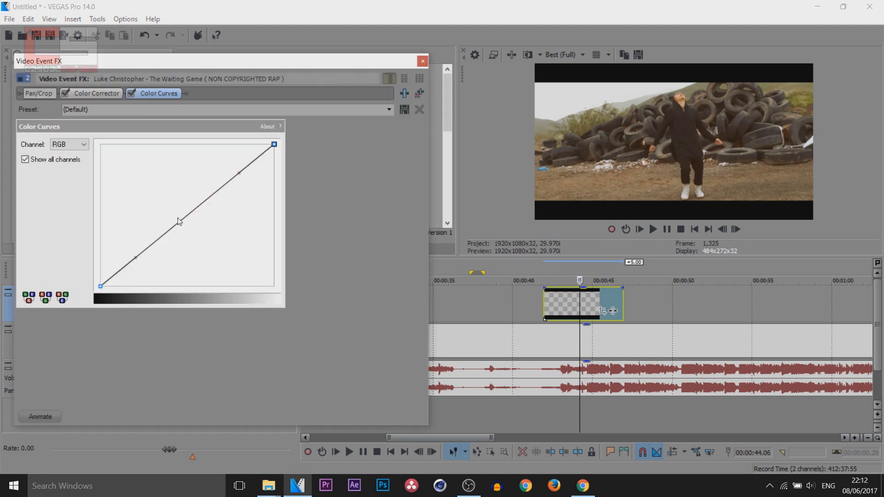
drag(236, 171, 215, 145)
drag(136, 258, 146, 282)
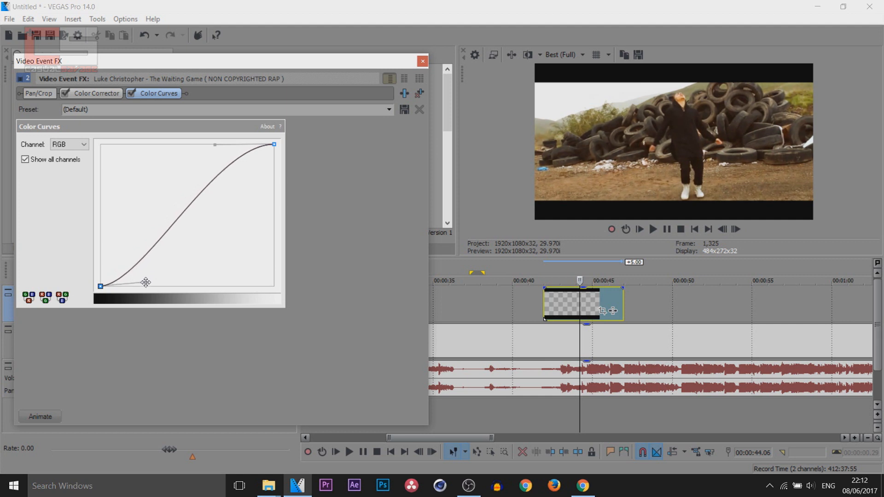
click(423, 62)
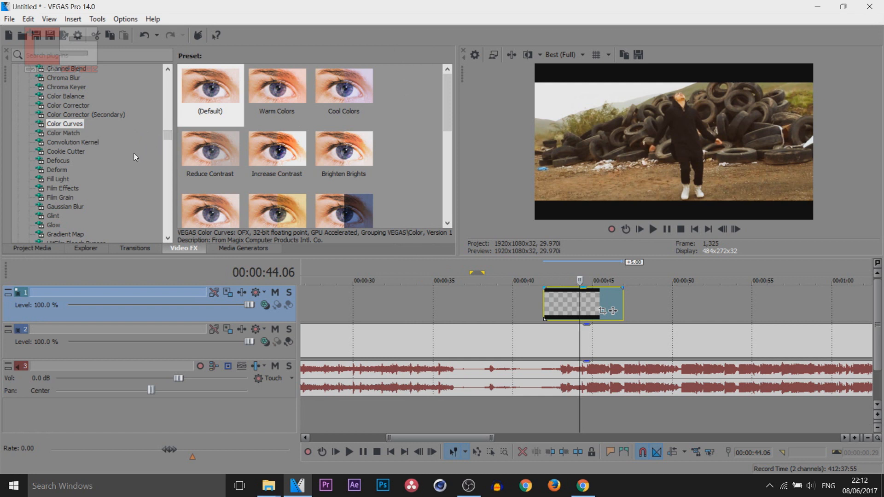
Apply the default Brightness and Contrast effect to the music video clip, with contrast 0.100 and brightness 0.000.
scroll(126, 154, up, 3)
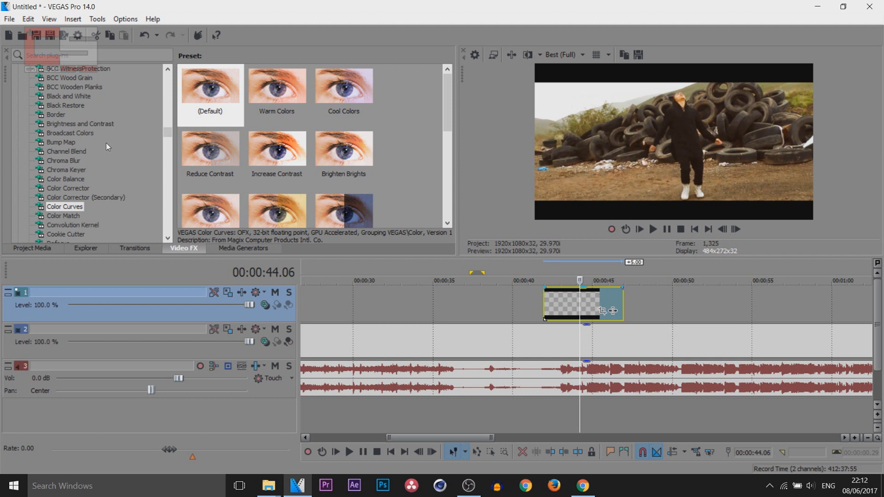
click(106, 124)
drag(206, 96, 550, 339)
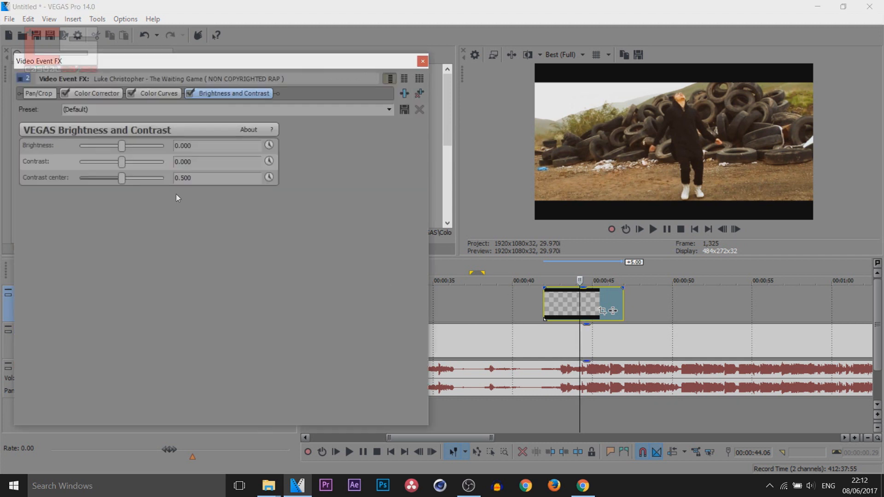
drag(122, 148, 127, 164)
double_click(124, 149)
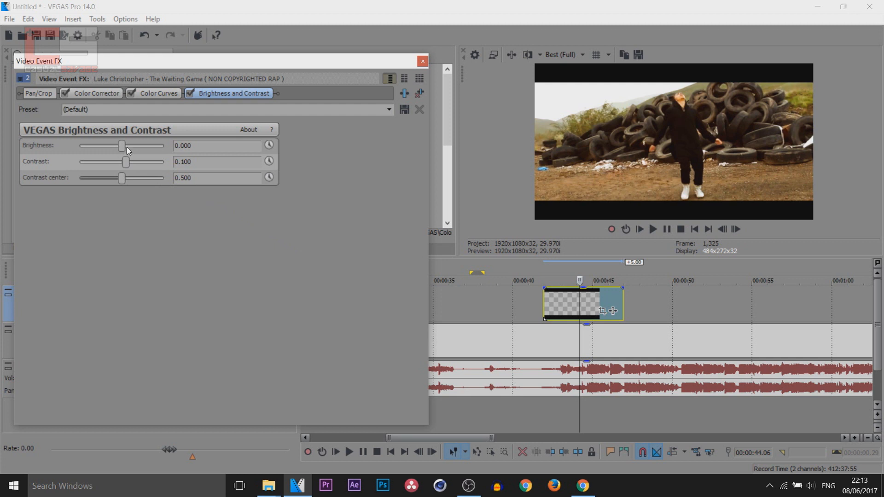
scroll(127, 149, down, 1)
scroll(127, 148, up, 1)
click(422, 61)
Apply the default Sharpen effect to the music video clip, keeping its amount at 0.500.
drag(169, 138, 146, 221)
scroll(145, 220, down, 1)
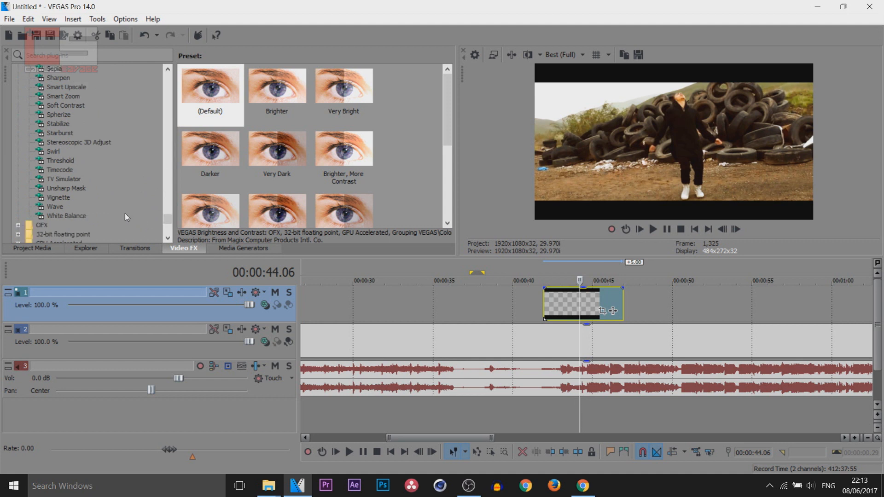
click(58, 78)
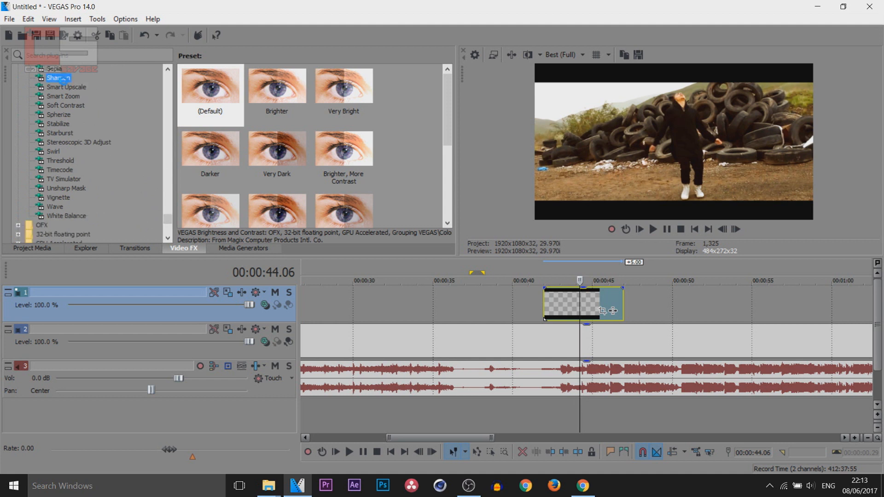
drag(58, 78, 581, 345)
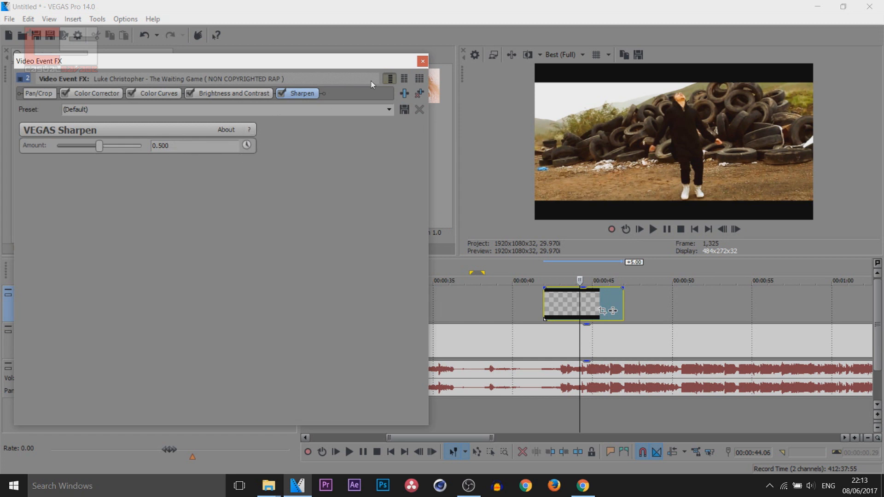
click(423, 61)
Apply the default White Balance effect to the music video clip and set its brightness to 0.953.
click(69, 216)
drag(233, 105, 594, 346)
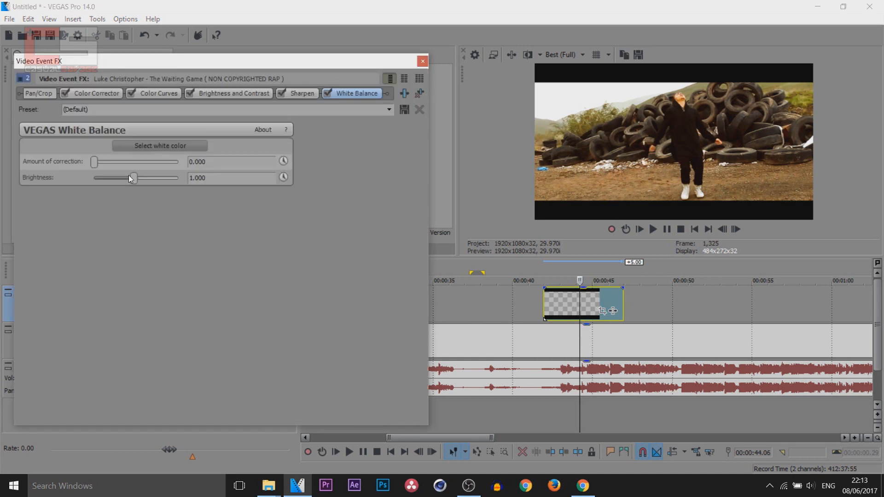
drag(131, 178, 134, 181)
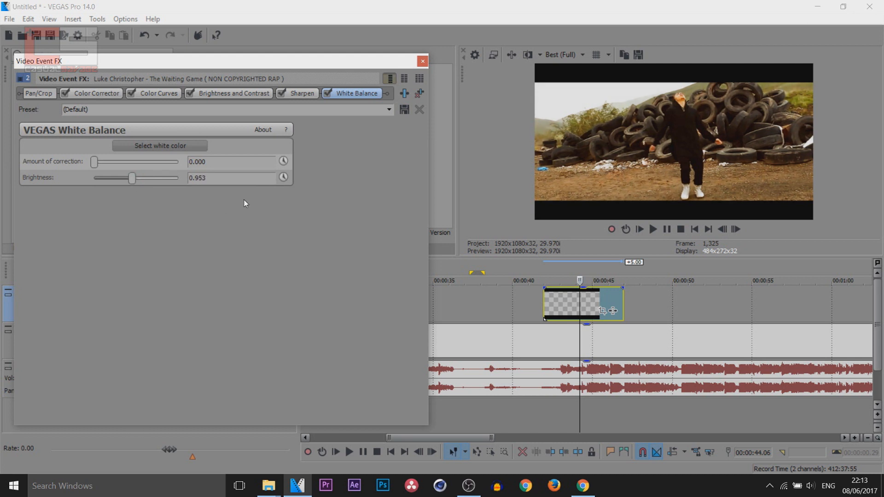
click(423, 61)
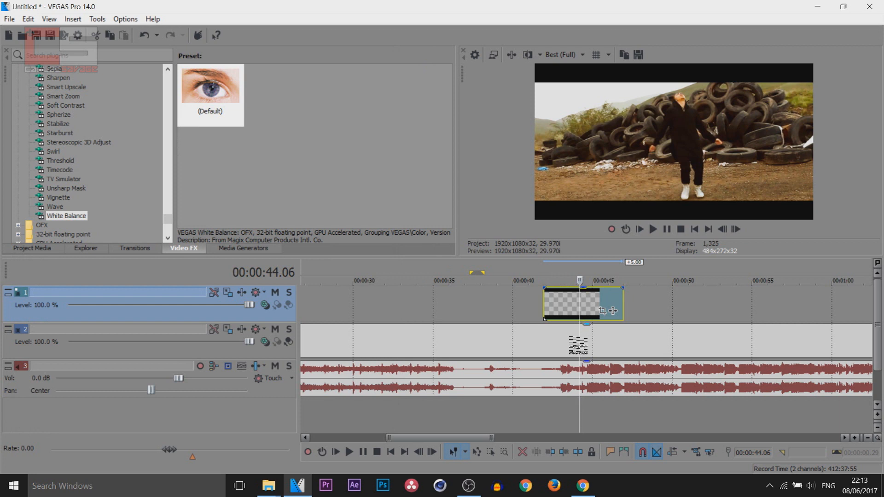
Disable all five effects in the music video clip's effect chain to compare it with the ungraded footage.
scroll(566, 355, down, 3)
scroll(589, 358, down, 2)
scroll(583, 352, up, 4)
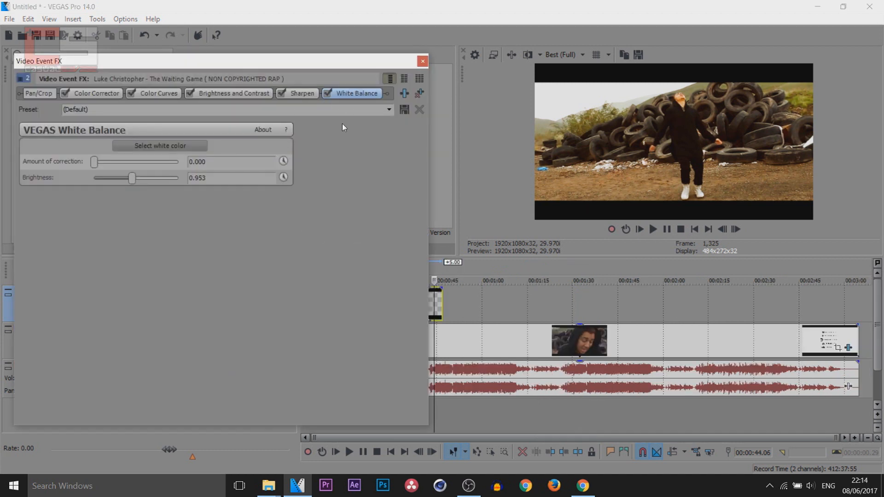
click(326, 94)
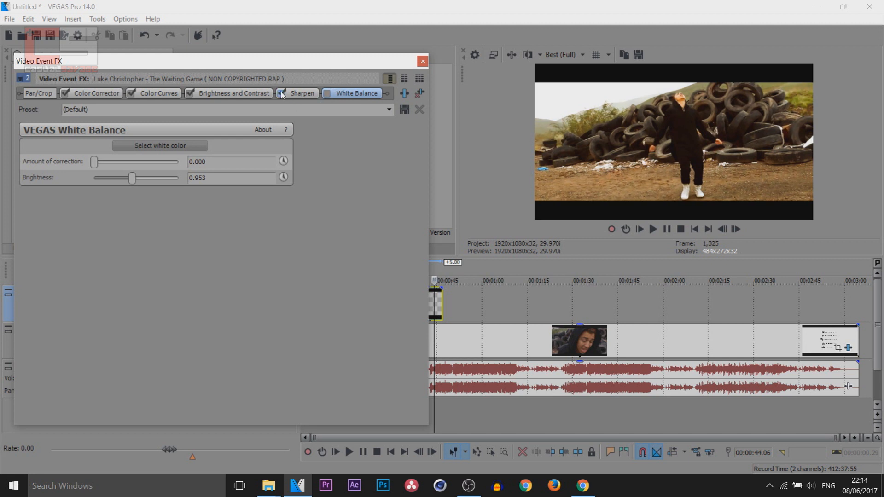
click(189, 95)
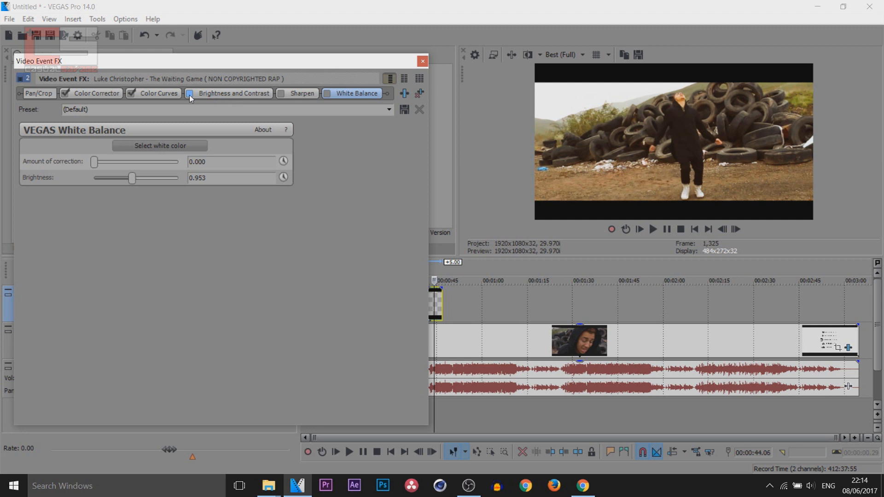
click(130, 94)
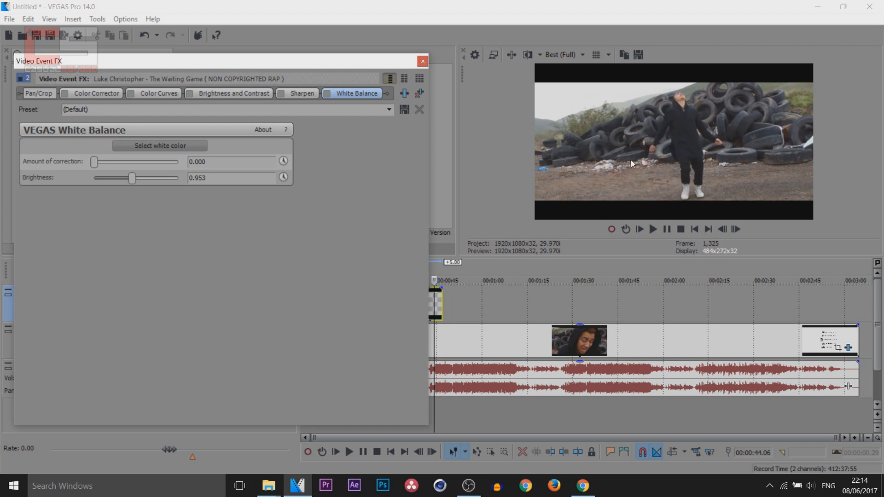
Re-enable Color Corrector, Color Curves, Brightness and Contrast, Sharpen and White Balance on the music video clip.
click(65, 94)
click(131, 93)
click(189, 93)
click(280, 94)
click(327, 93)
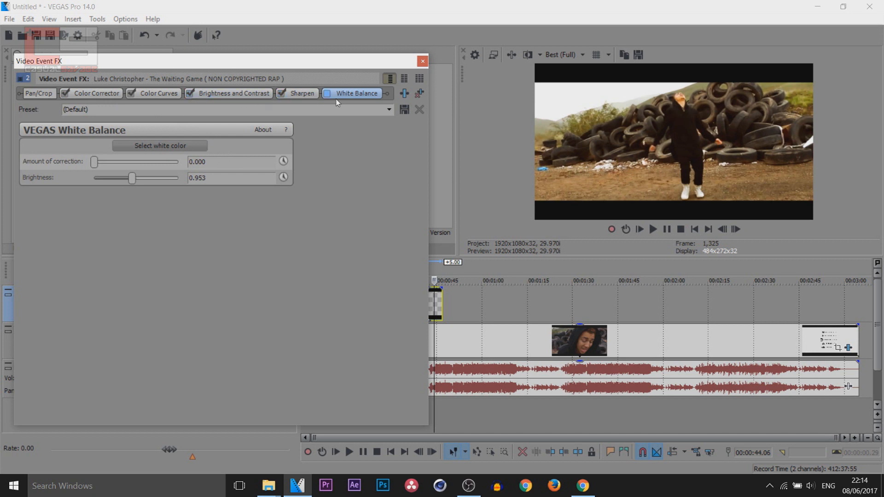